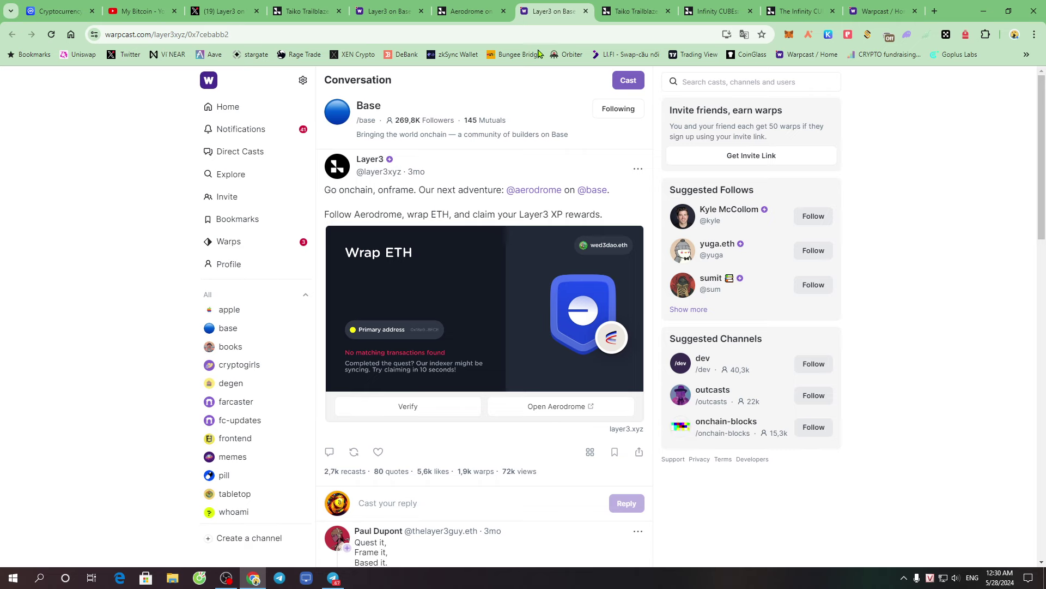
Close the Warpcast Layer3 posts and the Aerodrome quest, and return to the Taiko Trailblazers quest awaiting its reward claim
click(584, 12)
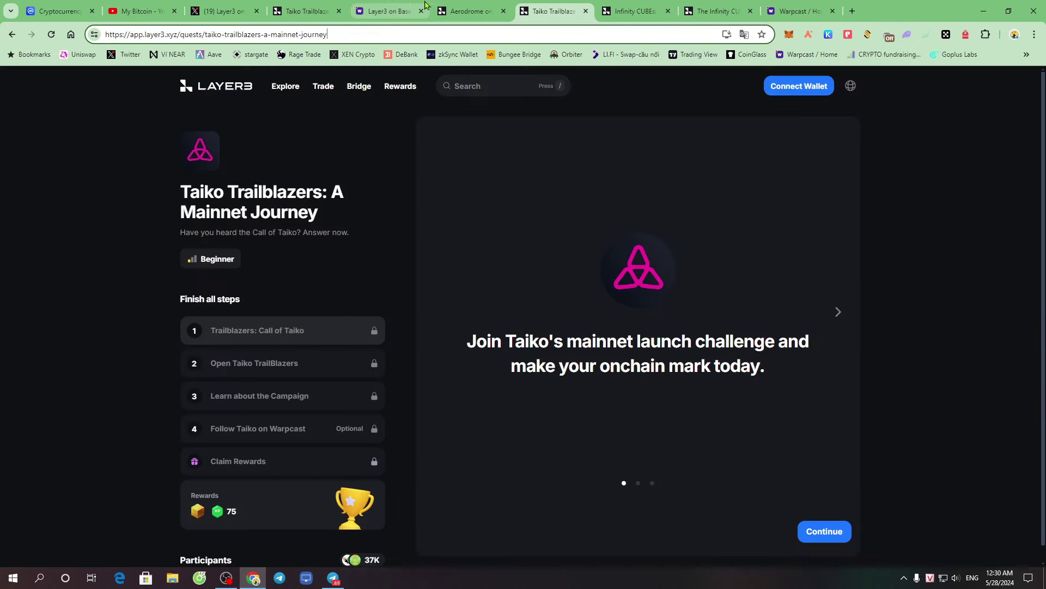
click(410, 11)
click(421, 11)
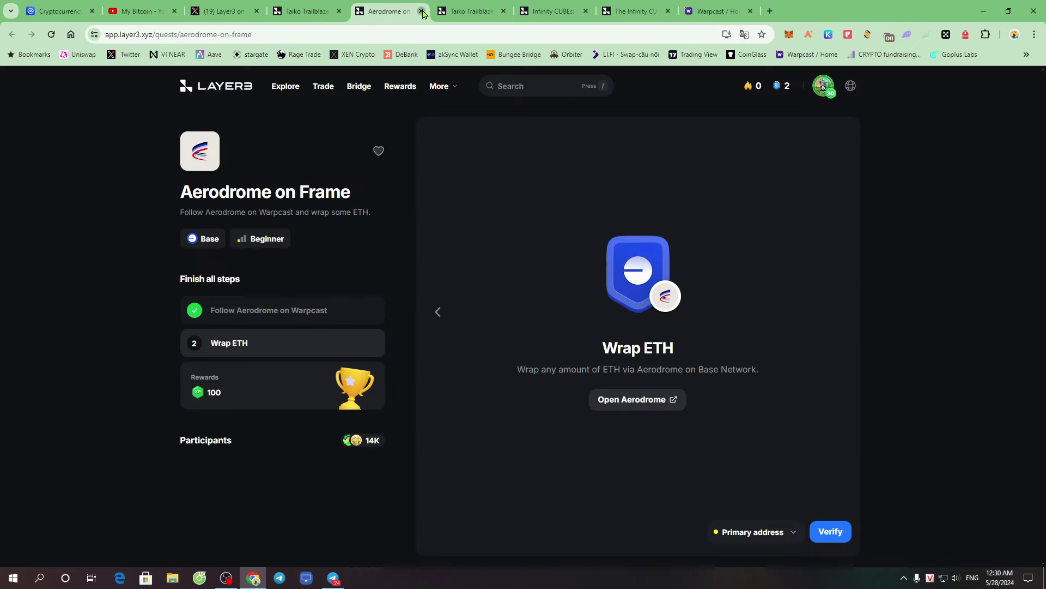
click(422, 10)
click(299, 6)
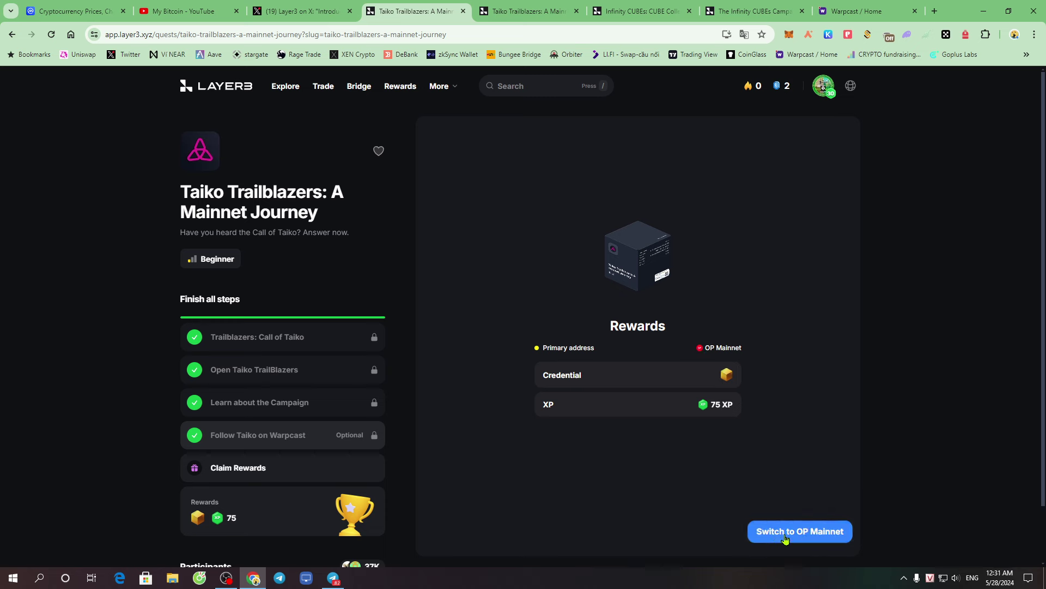
Switch the wallet network to Optimism and mint the Taiko Trailblazers CUBE, confirming the transaction in Pocket Universe and MetaMask
click(808, 536)
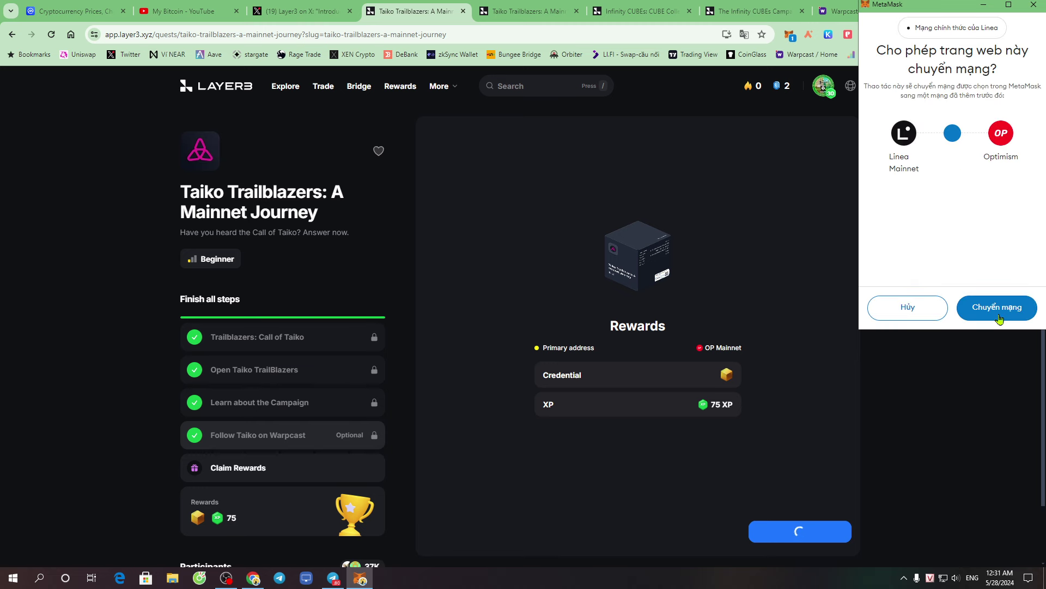
click(996, 315)
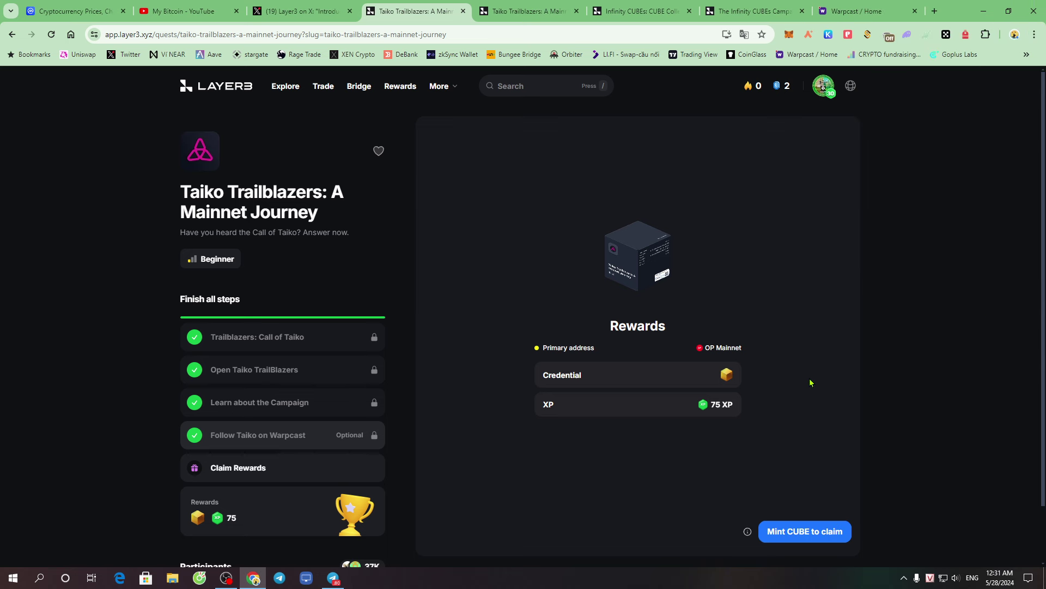
click(806, 538)
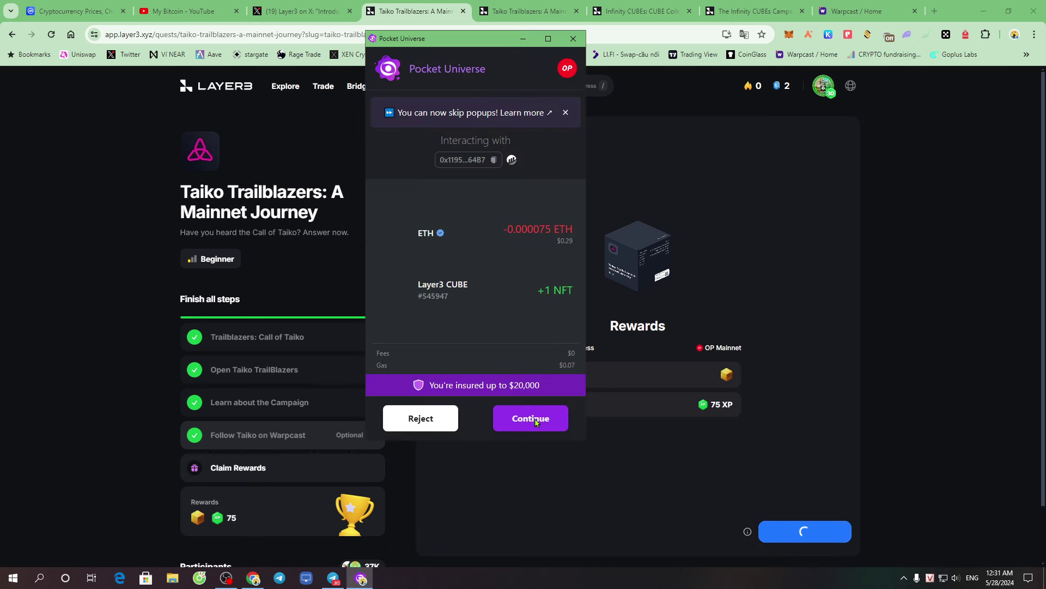
click(524, 425)
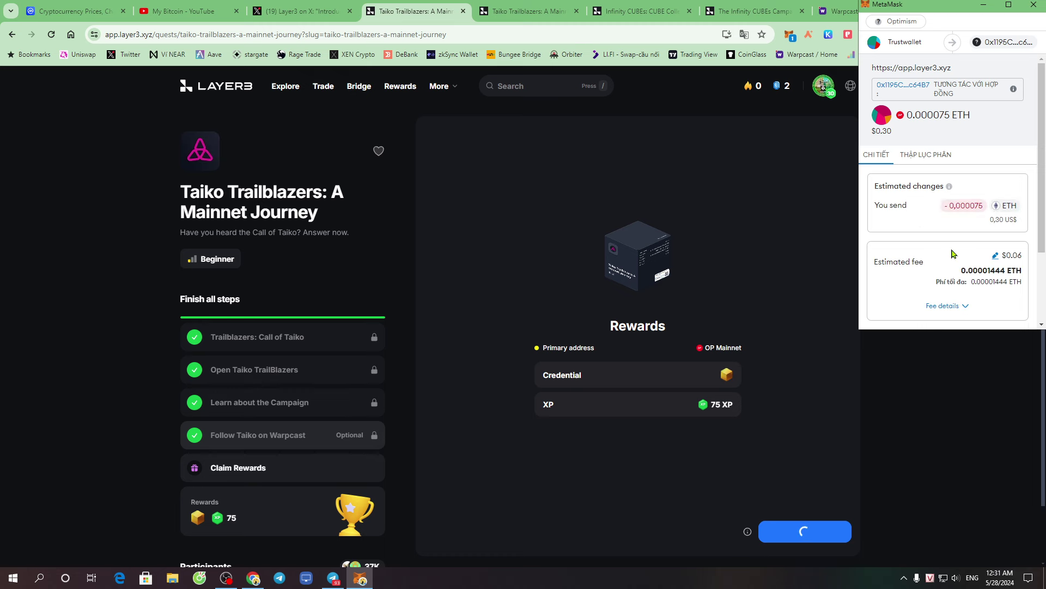
drag(989, 218, 1022, 222)
scroll(943, 276, down, 3)
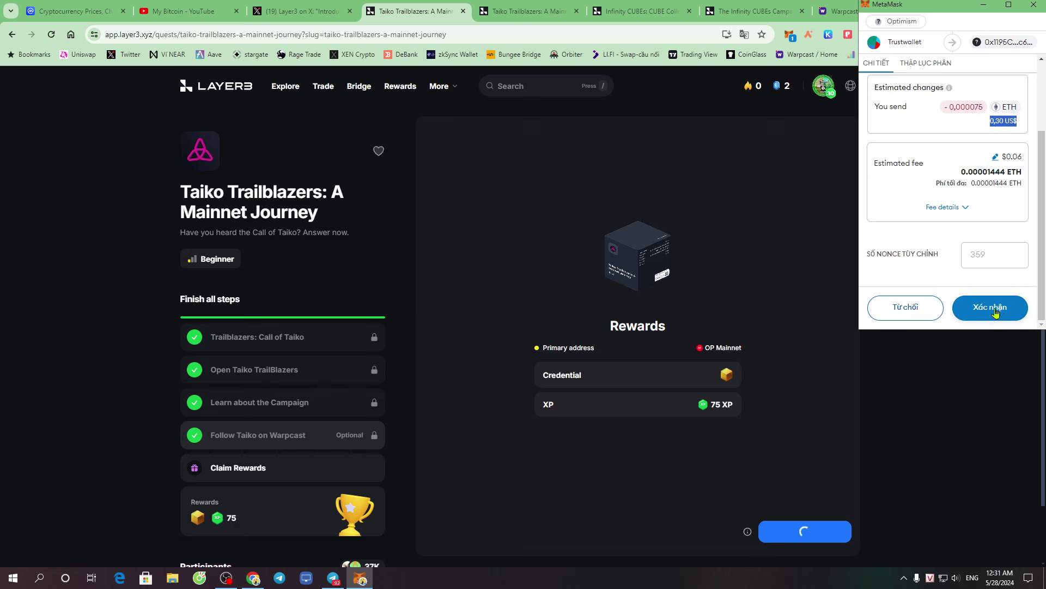
click(995, 311)
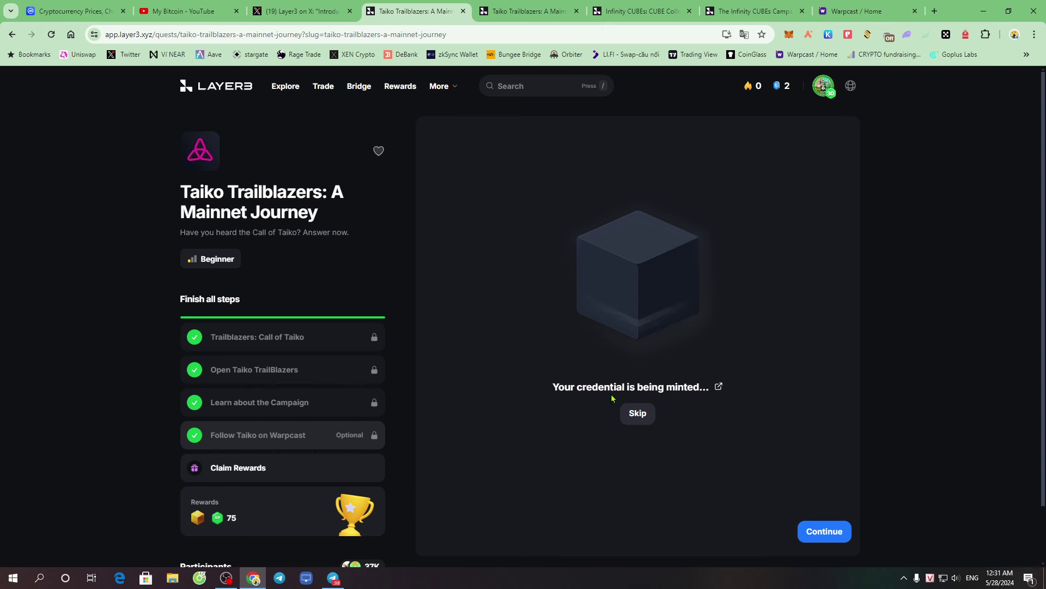
click(822, 541)
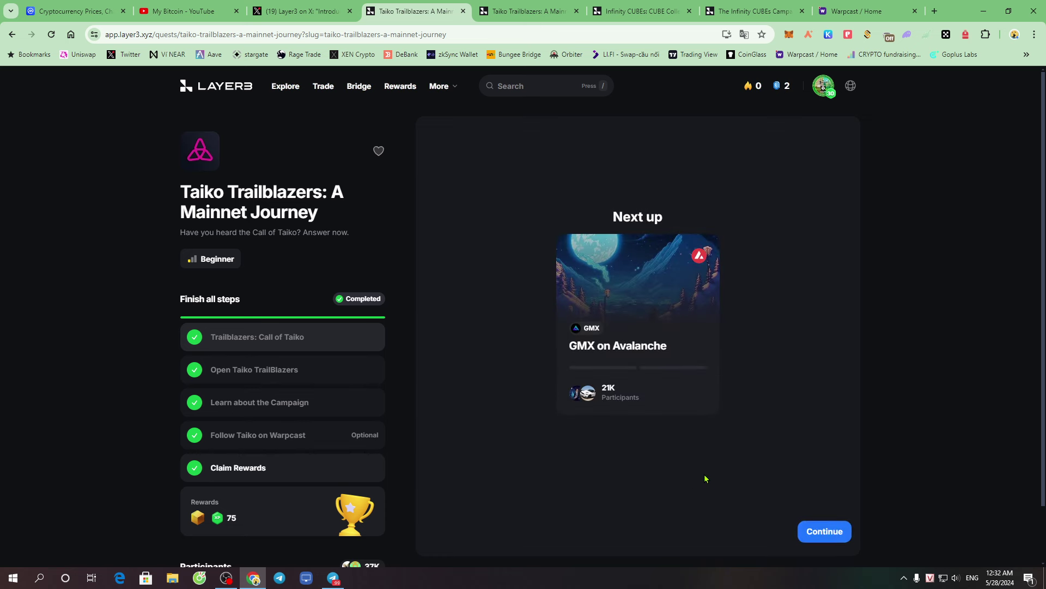
Review the Taiko Trailblazers quest's step list and continue to the suggested GMX on Avalanche quest
scroll(610, 451, down, 2)
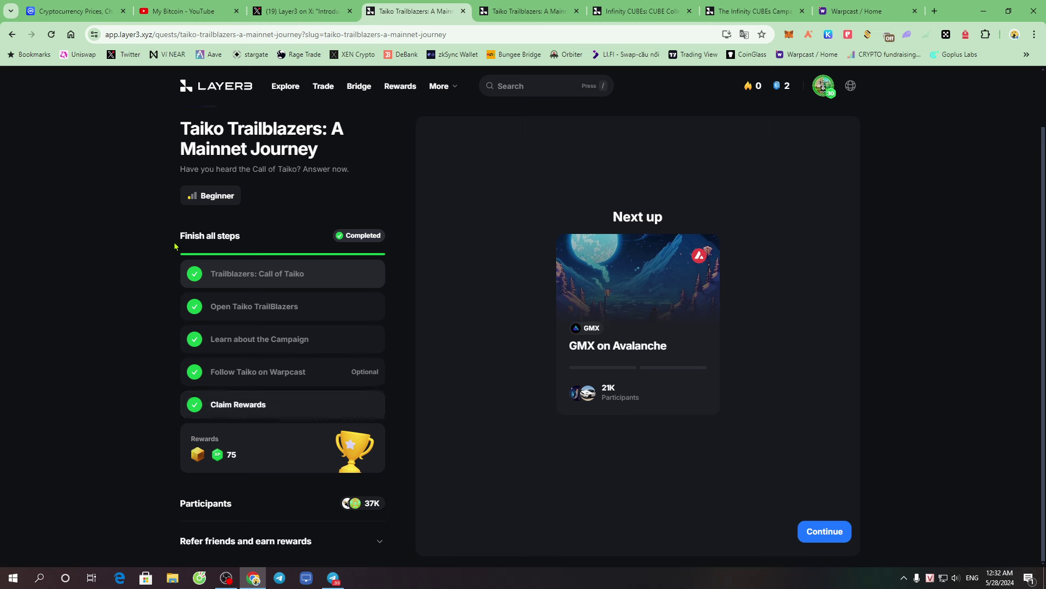
drag(176, 239, 258, 235)
click(258, 235)
click(835, 532)
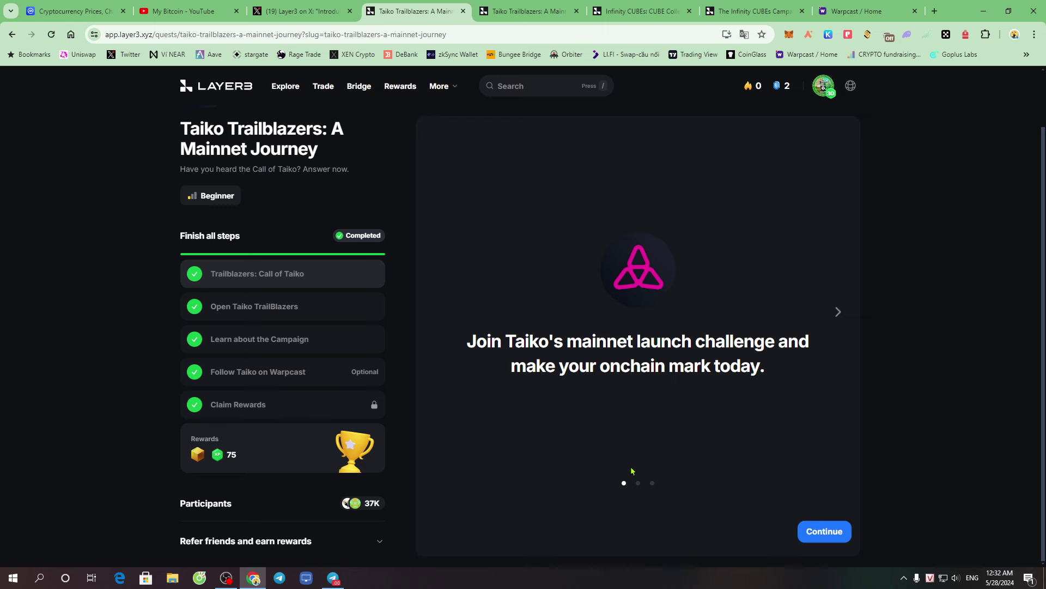
drag(269, 325, 206, 323)
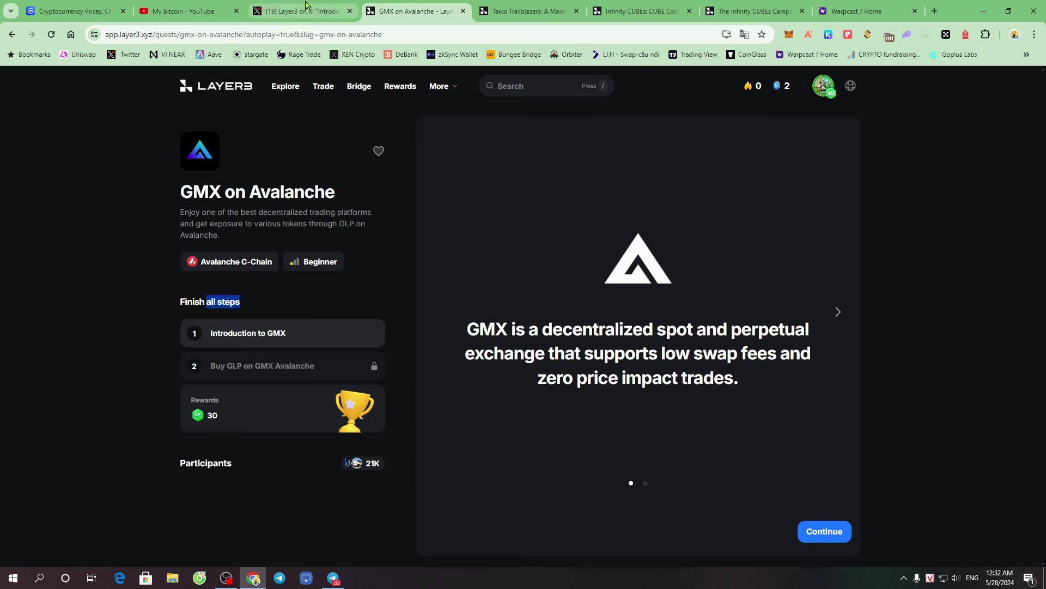
Review the Taiko Trailblazers quest's title and XP reward in its other open tab
click(517, 21)
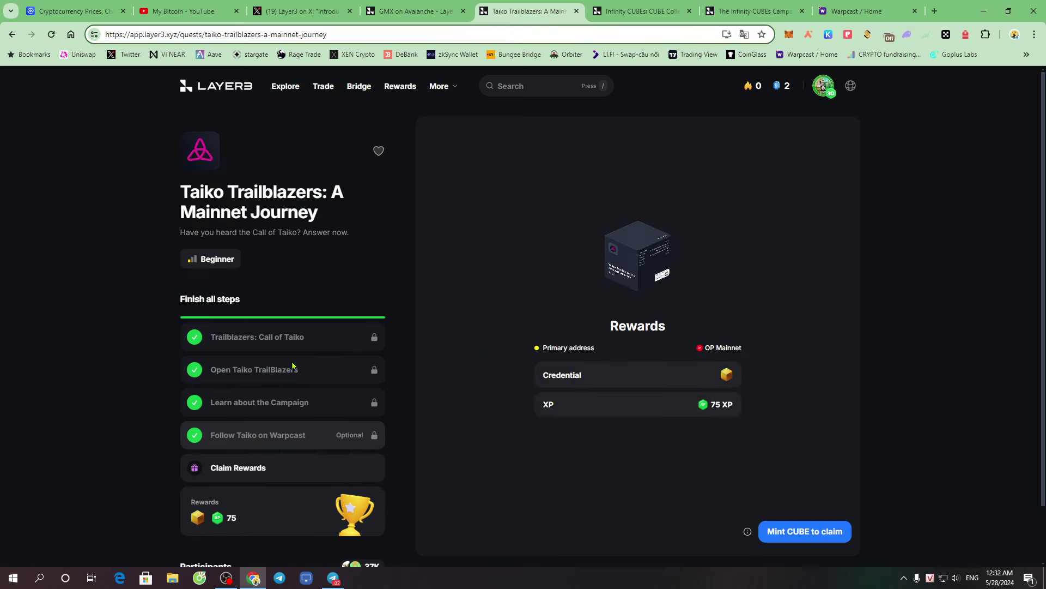
drag(186, 191, 191, 191)
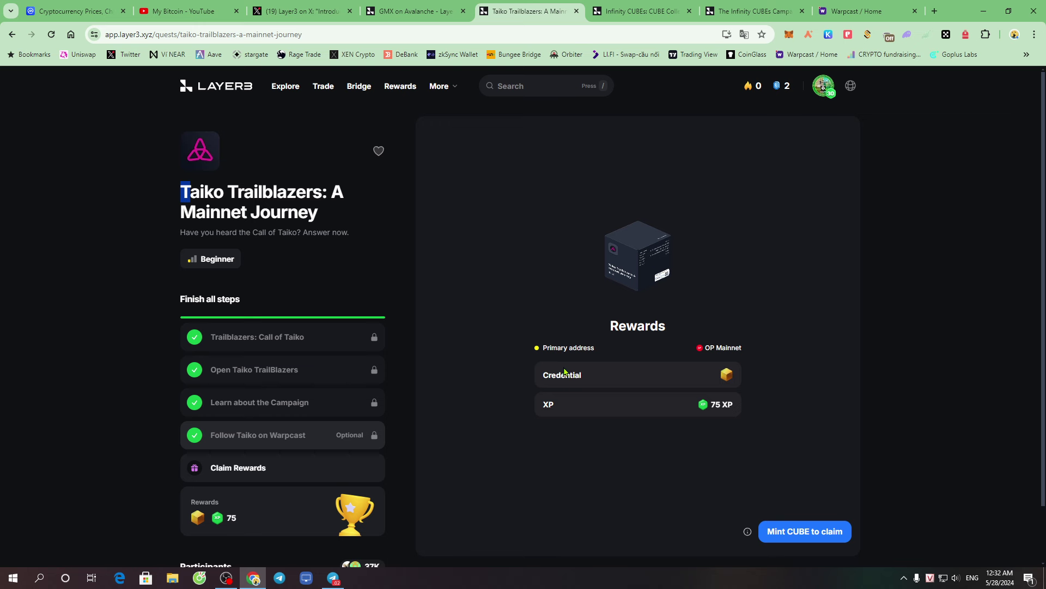
drag(735, 405, 710, 405)
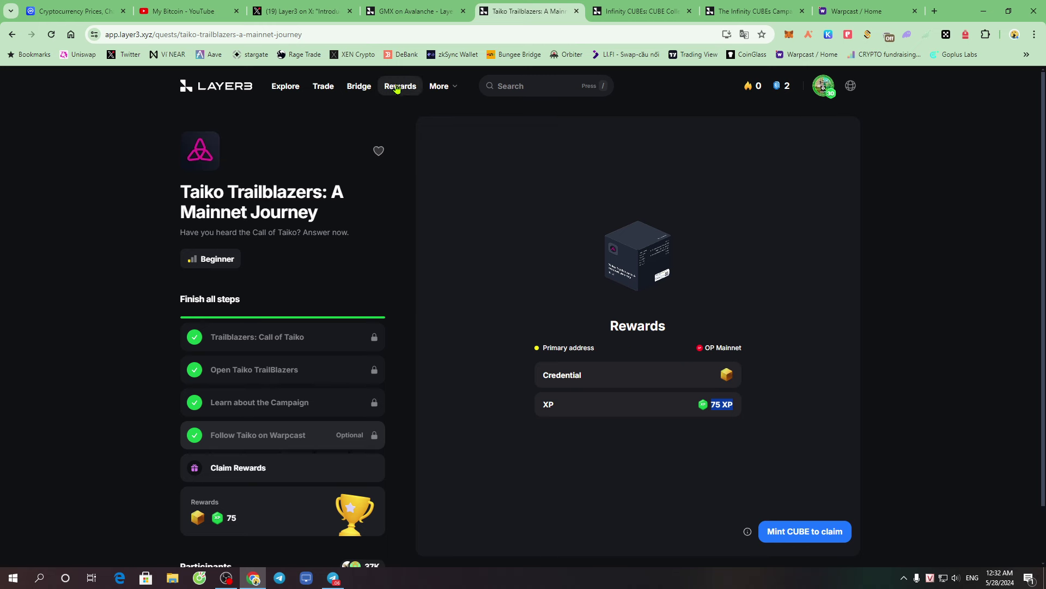
Close the GMX on Avalanche and Warpcast home tabs, and bring up the Infinity CUBEs: CUBE Collectors Special #1 quest
click(453, 16)
click(464, 12)
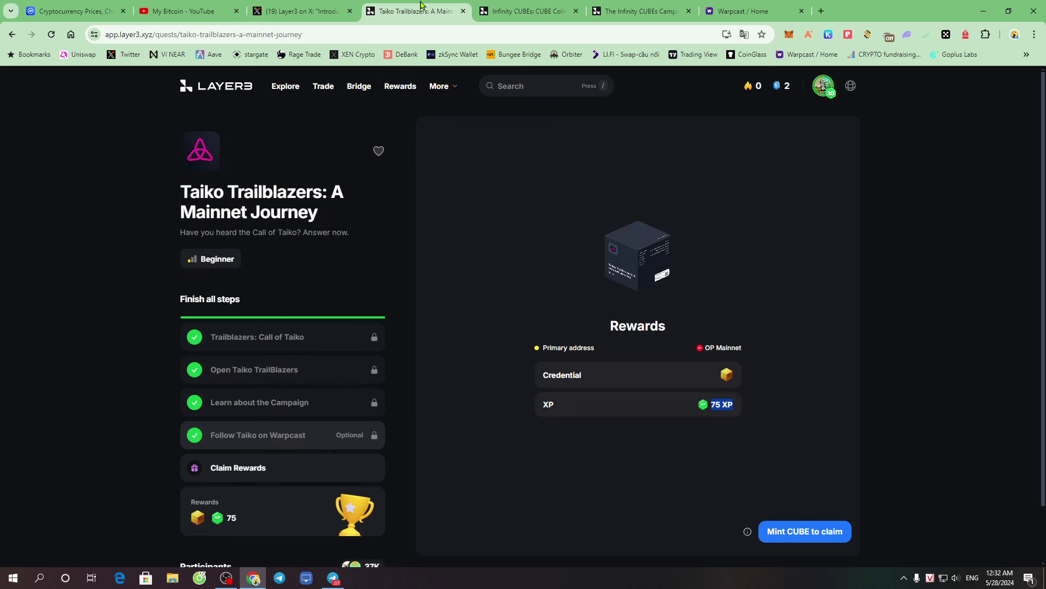
click(747, 11)
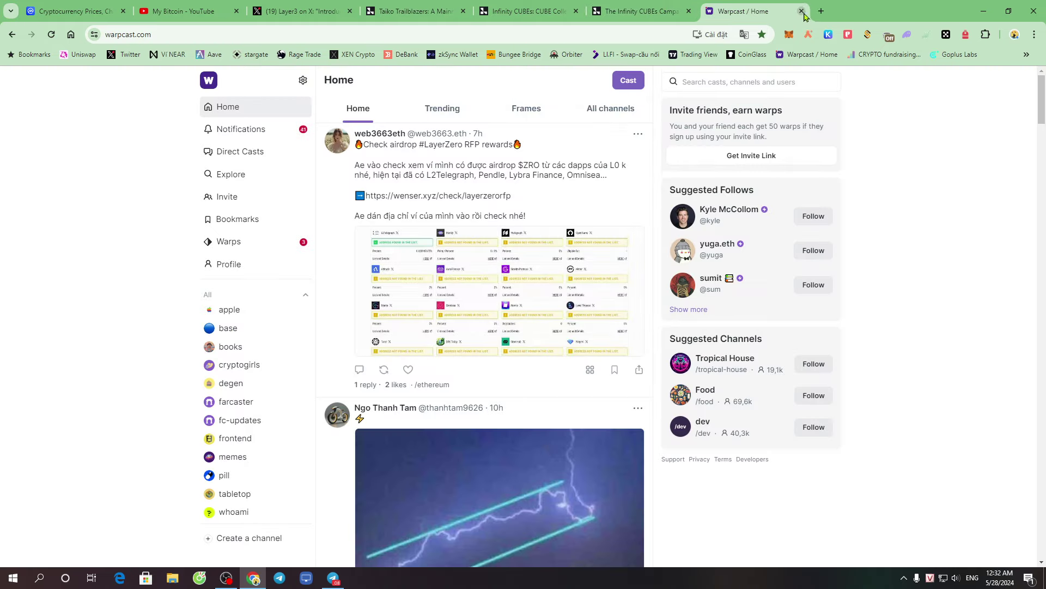
click(801, 11)
click(619, 5)
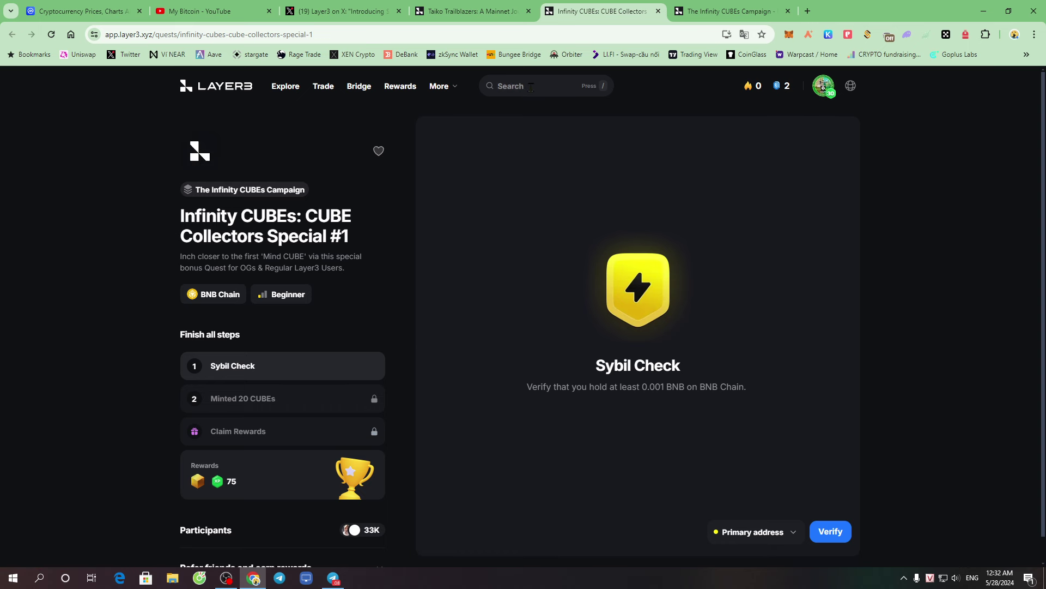
Search Layer3 for "cube" and open The Infinity CUBEs Campaign collection
click(506, 86)
click(676, 136)
click(493, 88)
text(cube)
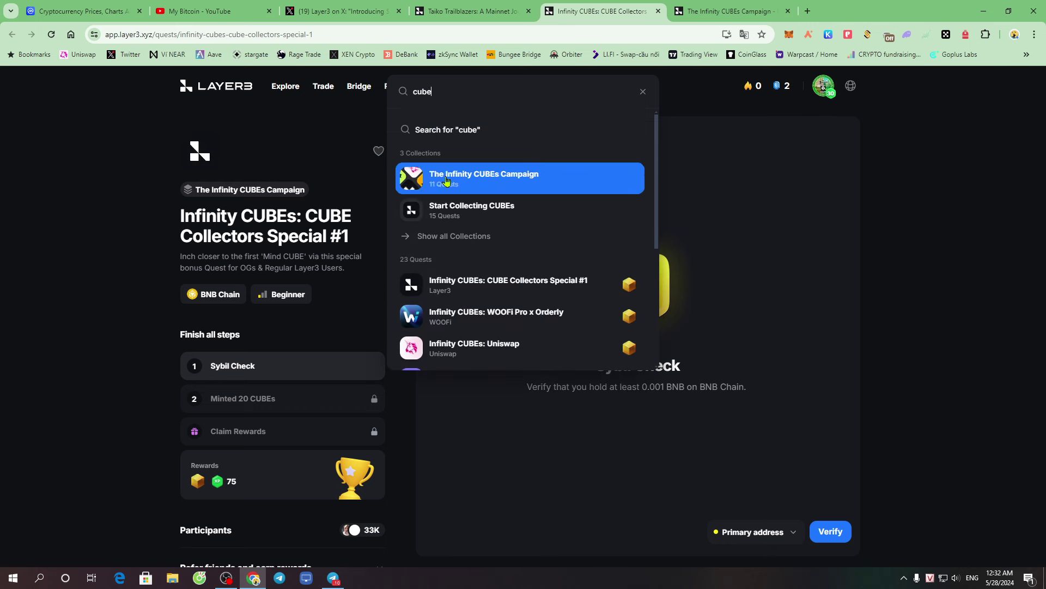
drag(418, 150, 460, 151)
click(506, 183)
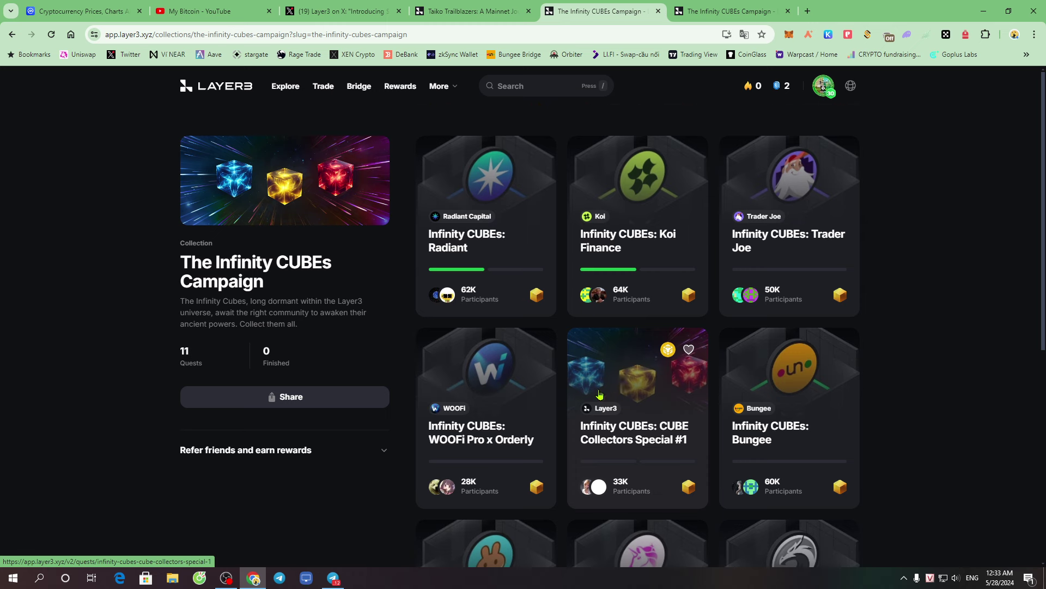
Look through the campaign's quests and open Infinity CUBEs: Radiant
scroll(605, 395, down, 7)
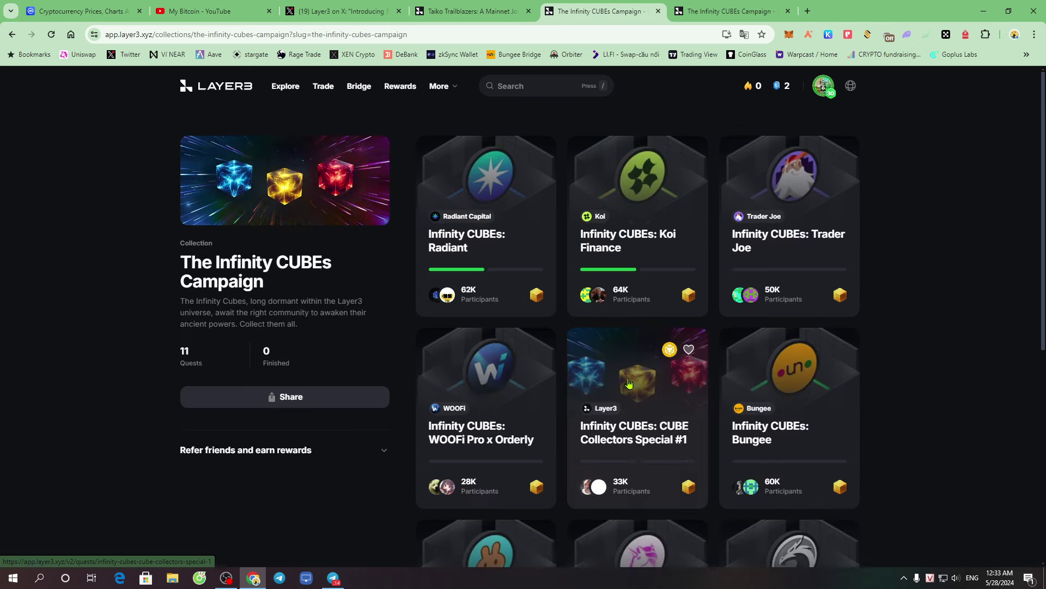
scroll(631, 382, up, 7)
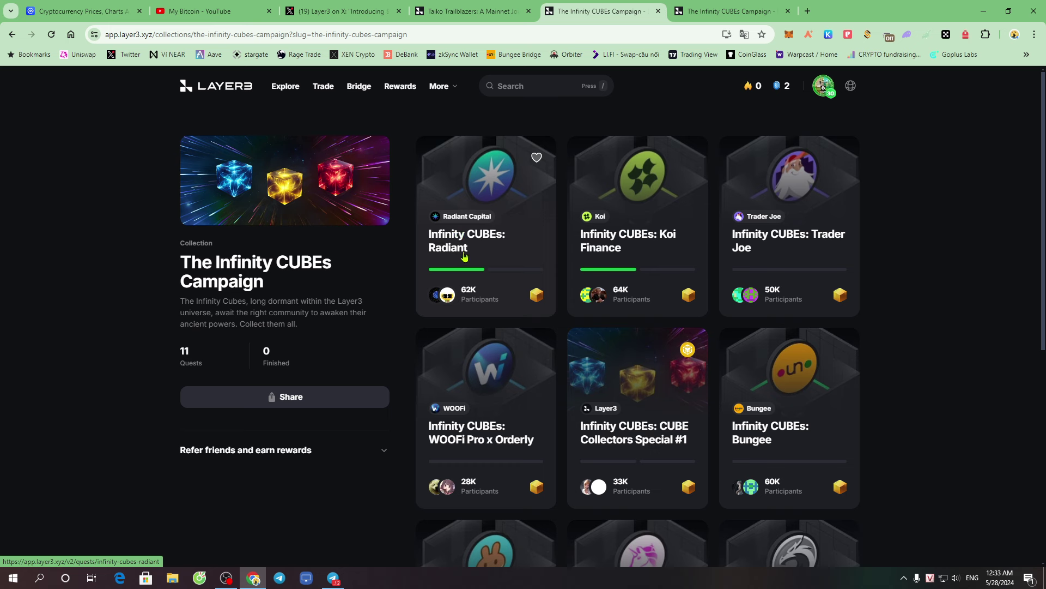
click(483, 200)
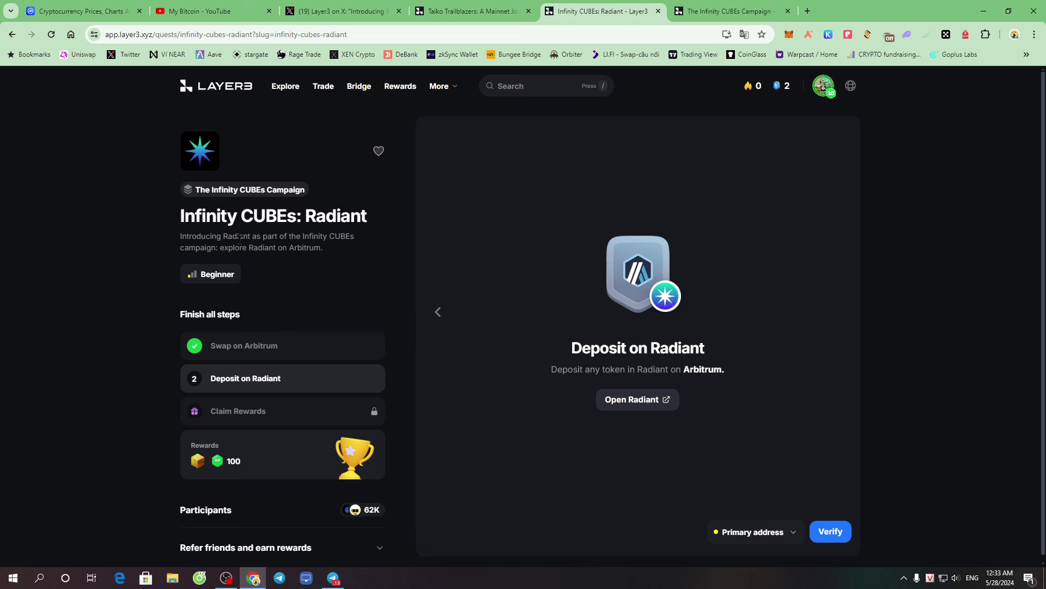
Examine the Radiant quest's title, its deposit requirement on Arbitrum and its XP reward
drag(184, 220, 372, 221)
click(355, 231)
click(399, 244)
drag(652, 348, 727, 373)
drag(534, 369, 808, 360)
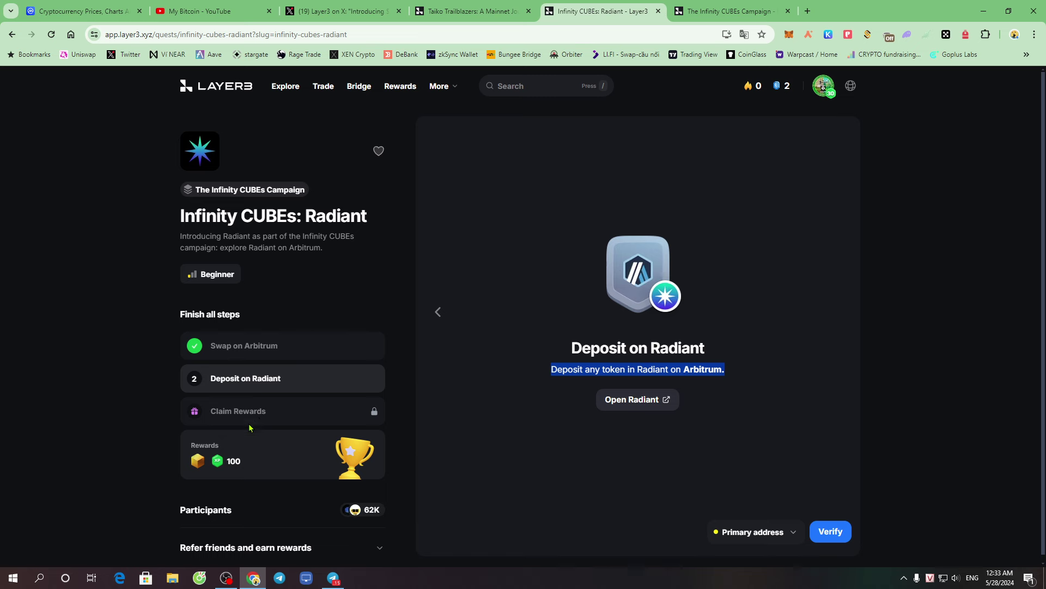
double_click(233, 461)
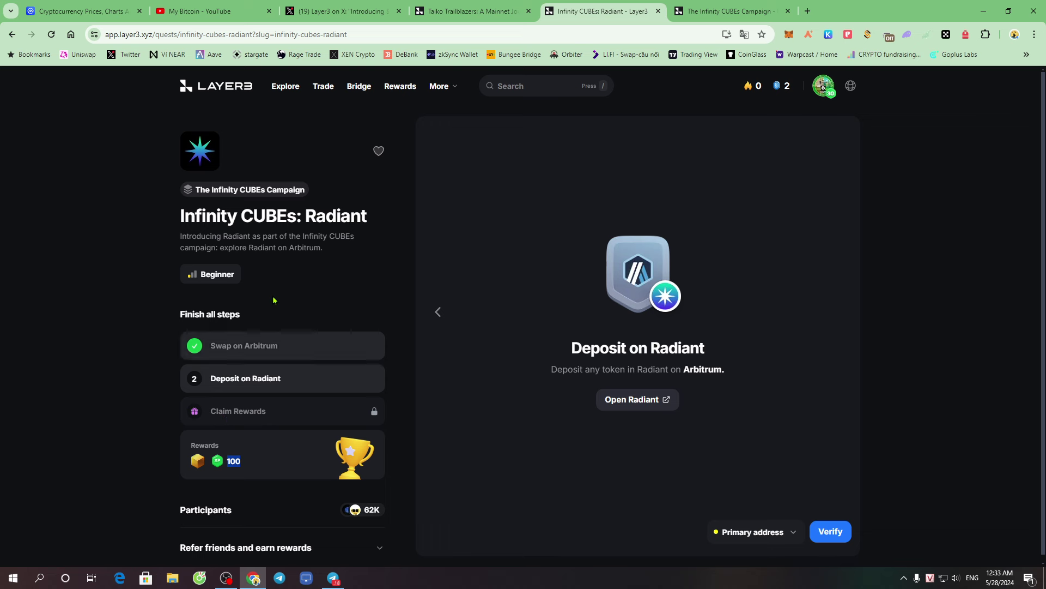
drag(310, 219, 373, 222)
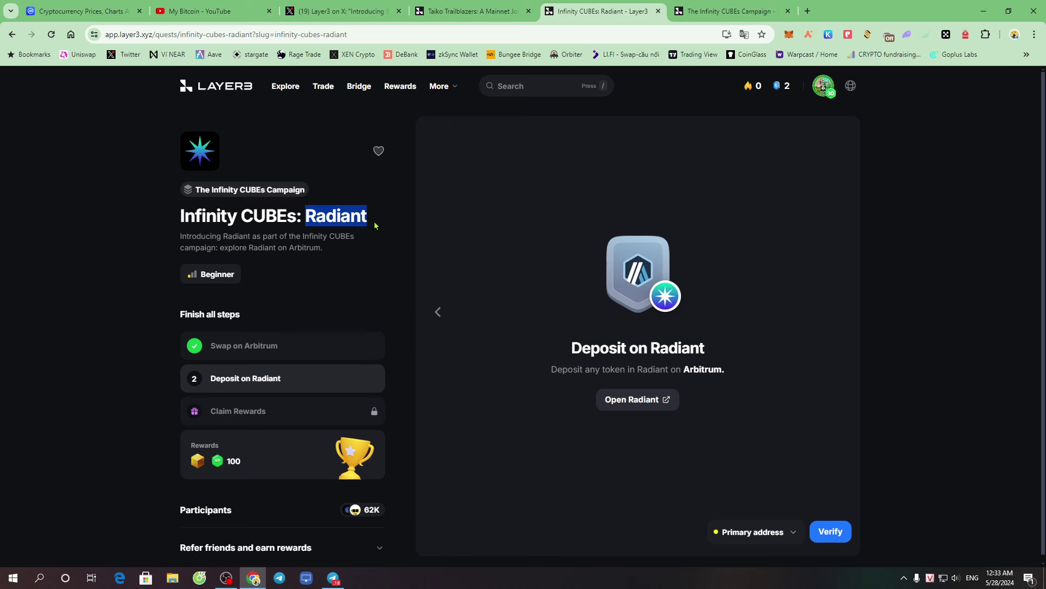
click(386, 255)
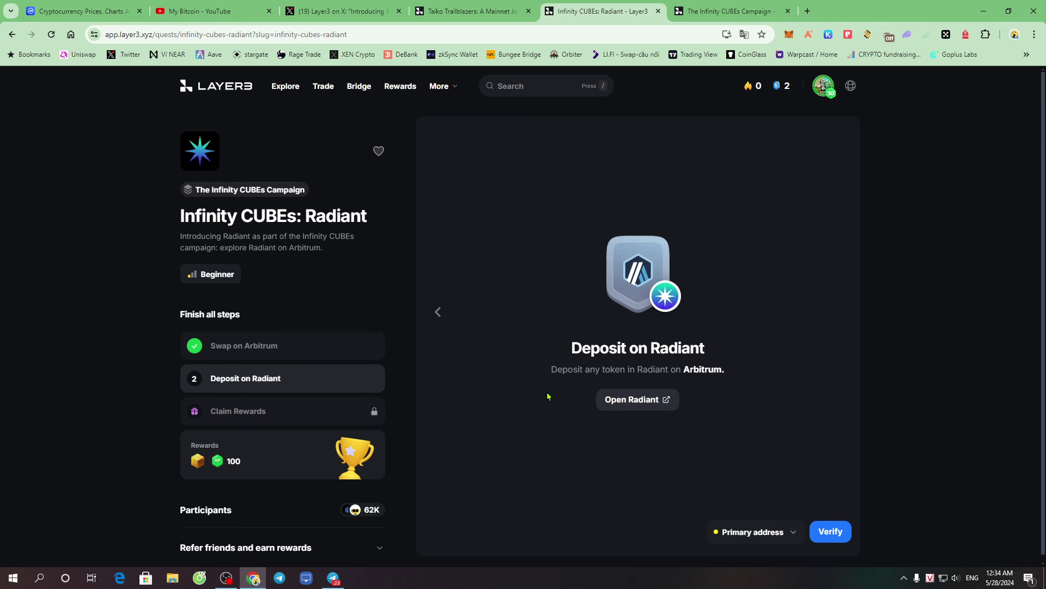
Open Radiant from the deposit task and accept its welcome terms, hiding the message for 30 days
click(648, 404)
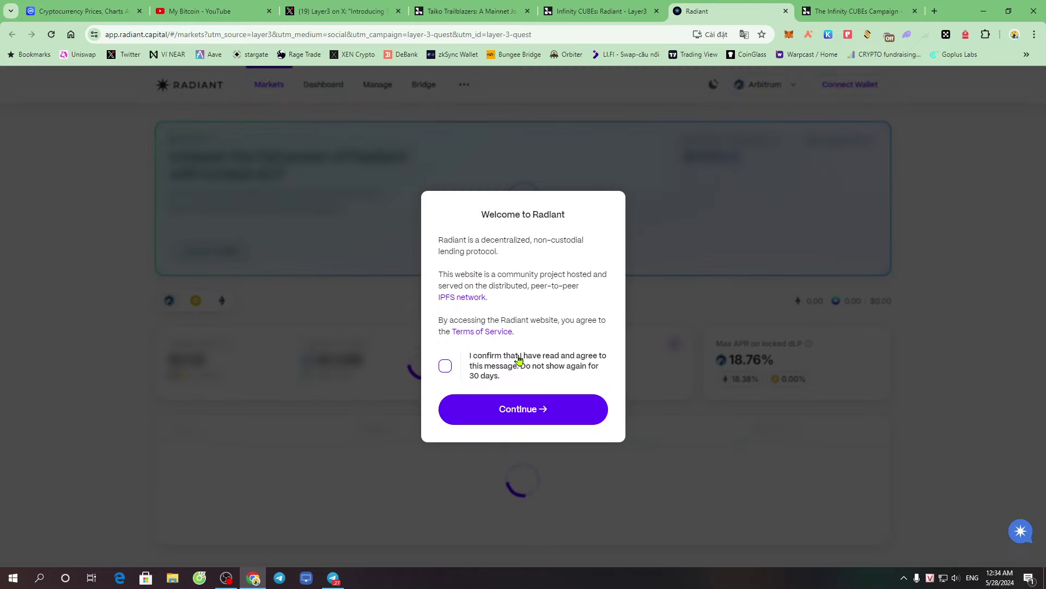
click(445, 365)
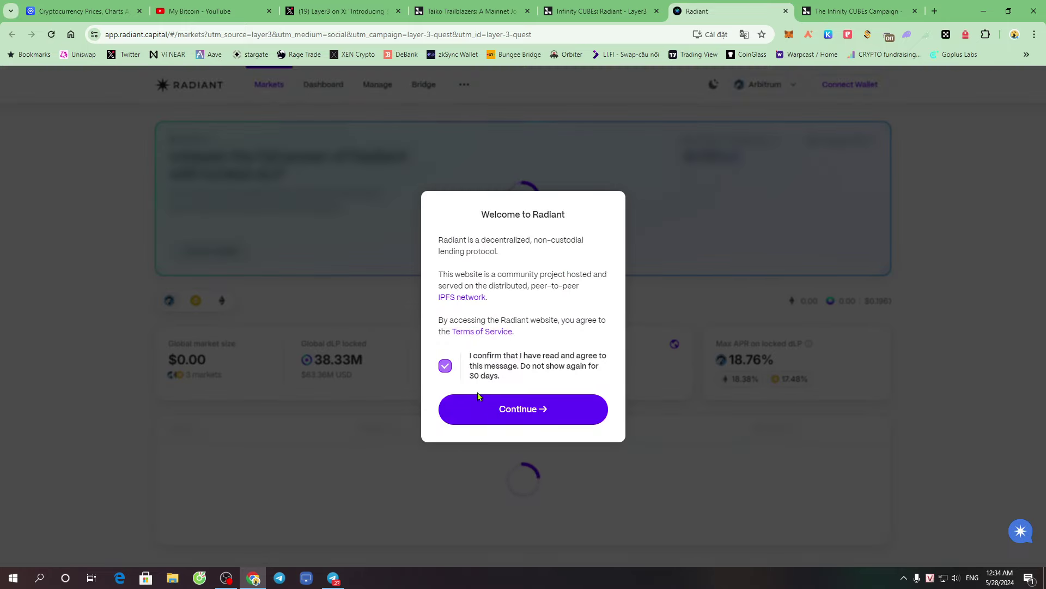
click(546, 416)
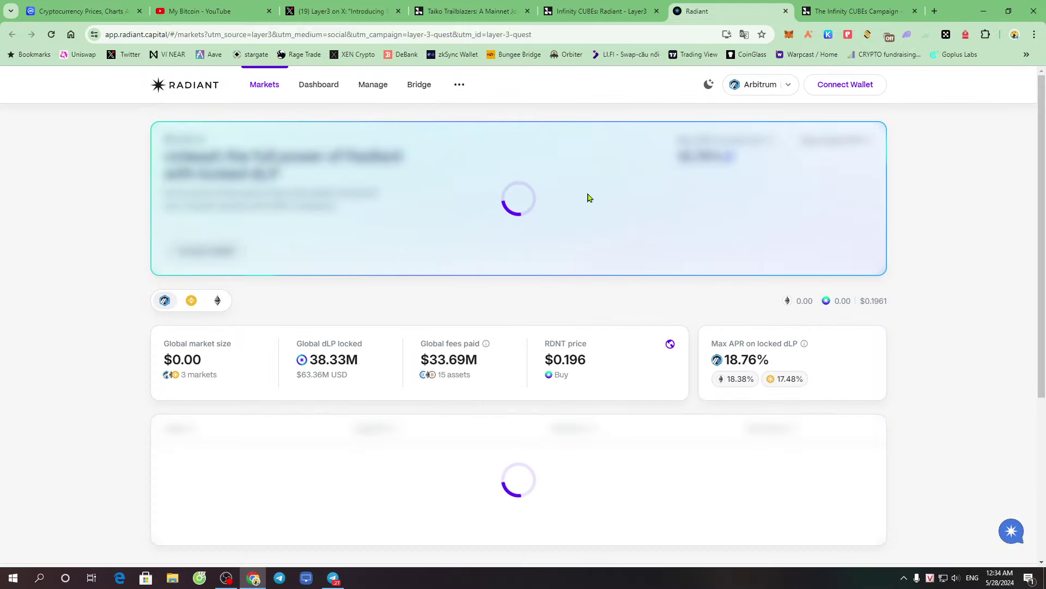
Try to connect the MetaMask Trustwallet account to Radiant as a browser wallet, keeping Arbitrum as the network
click(774, 87)
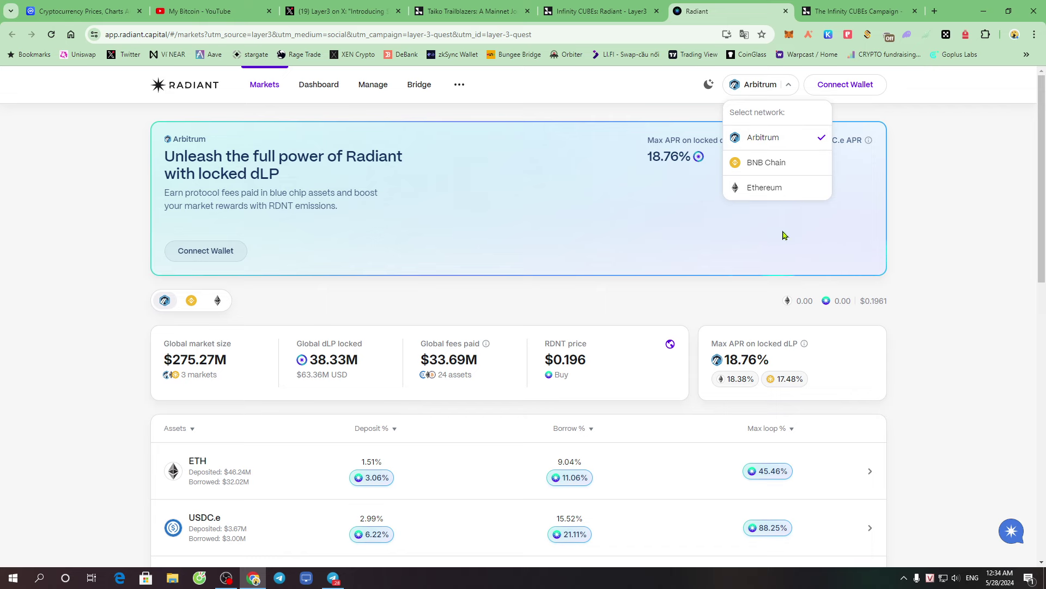
click(969, 229)
click(845, 90)
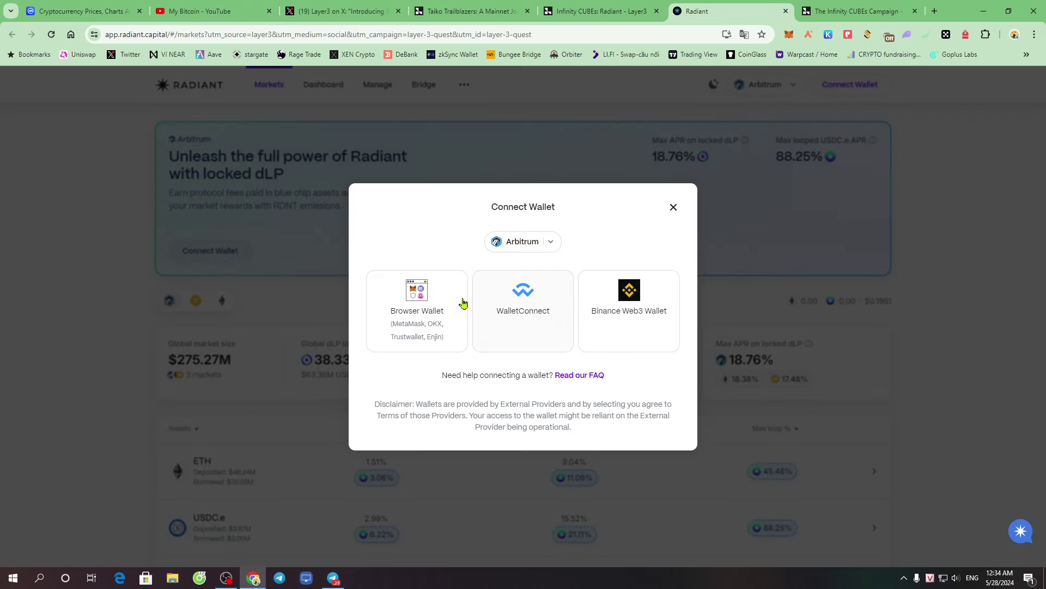
click(419, 314)
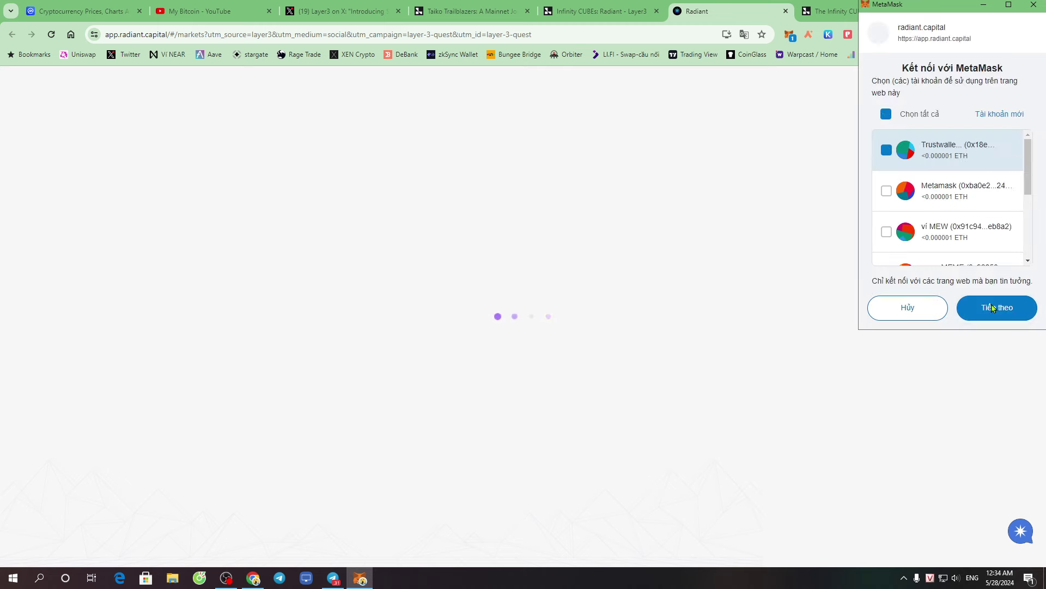
click(993, 307)
click(1001, 304)
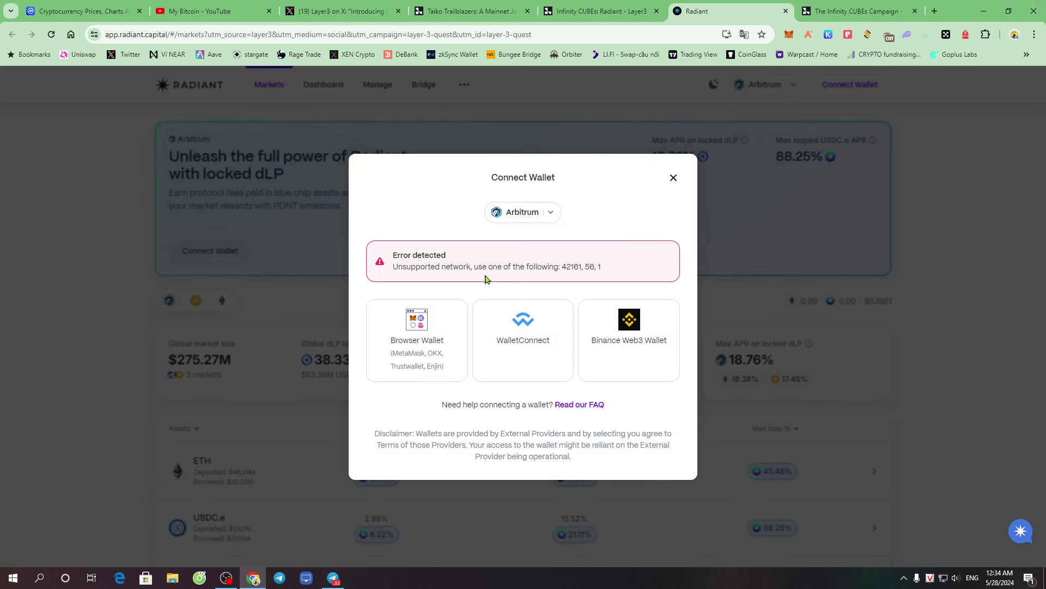
Connect the browser wallet to Radiant on Arbitrum and approve MetaMask's network switch to Arbitrum One
click(519, 212)
click(539, 273)
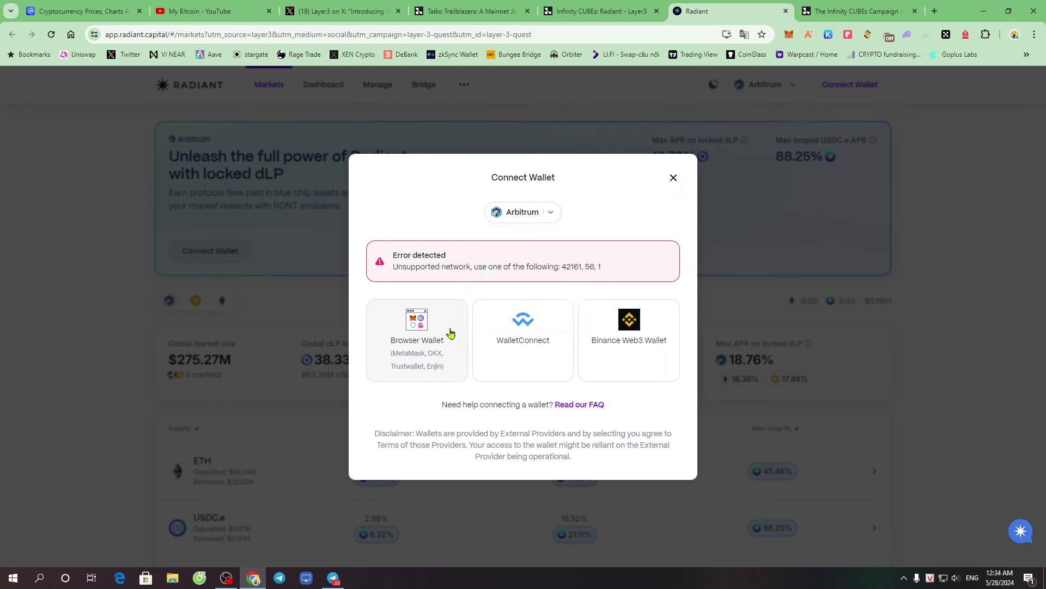
click(449, 333)
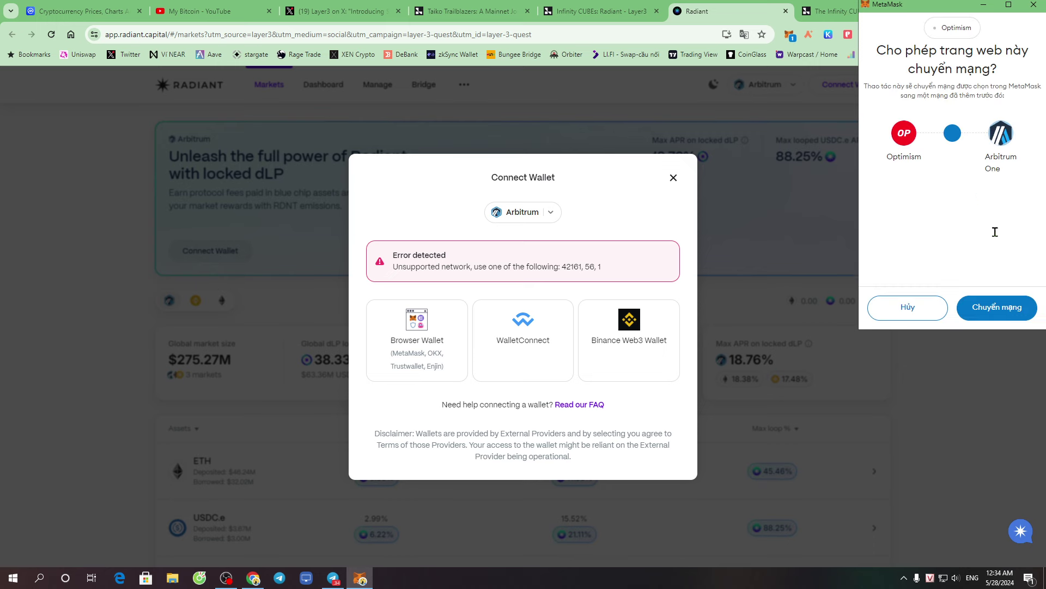
click(1004, 308)
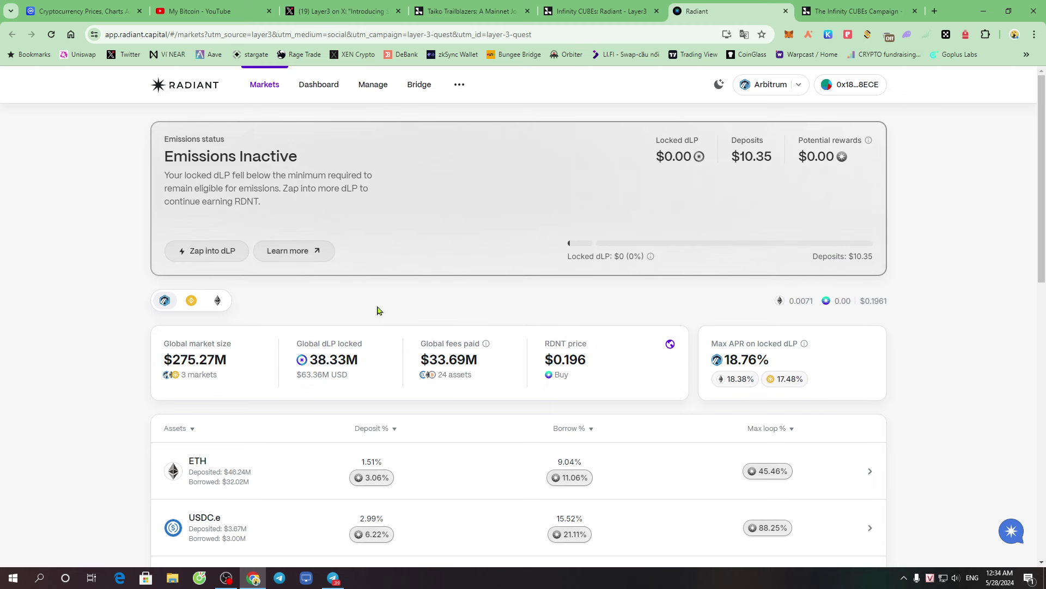
Look through Radiant's Arbitrum markets and open the ETH asset page
scroll(413, 327, down, 6)
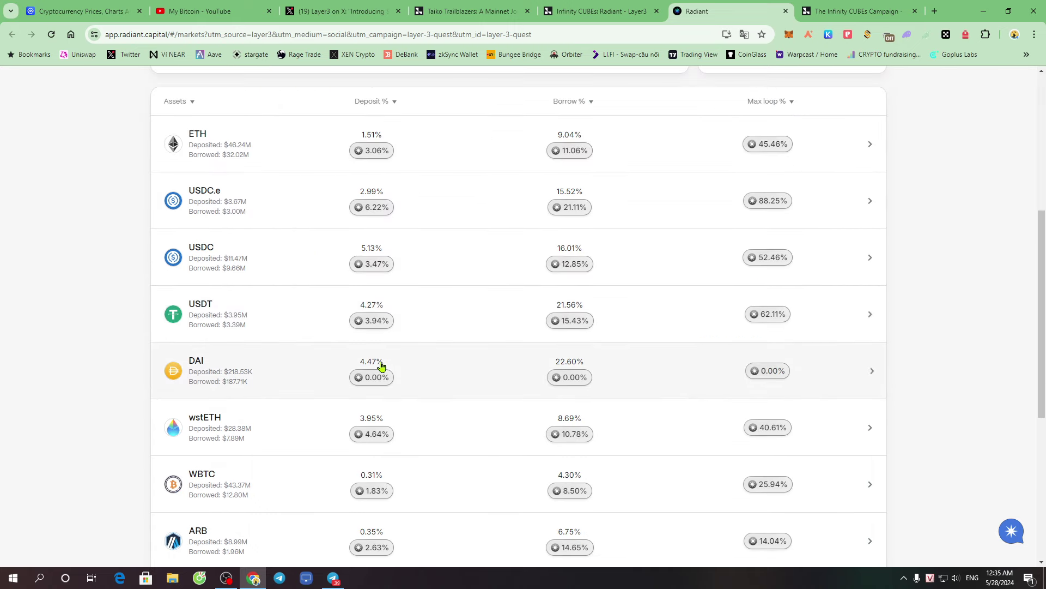
scroll(379, 376, down, 6)
scroll(379, 381, up, 6)
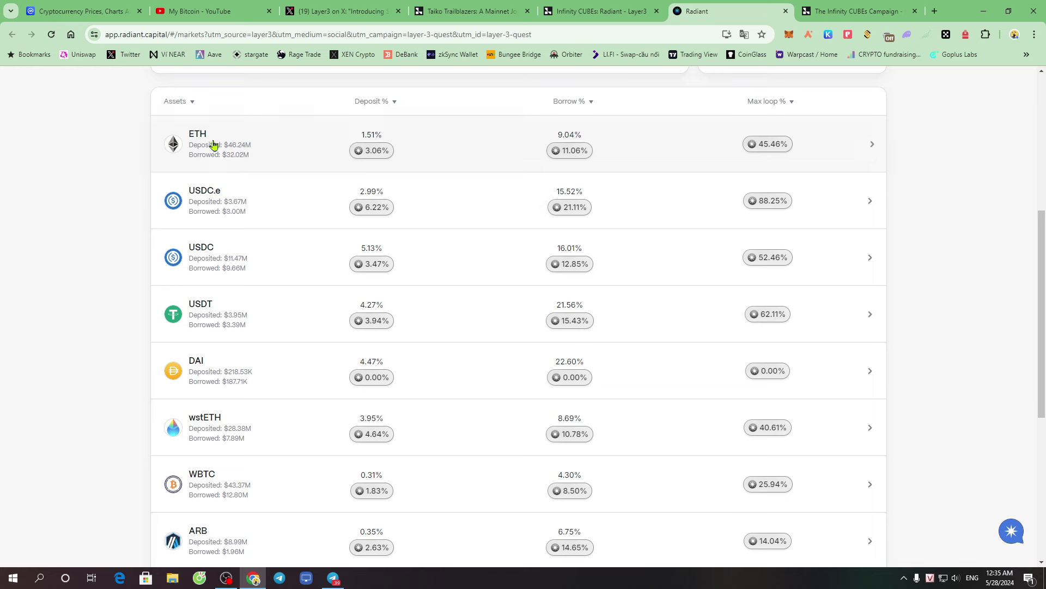
mouse_move(213, 146)
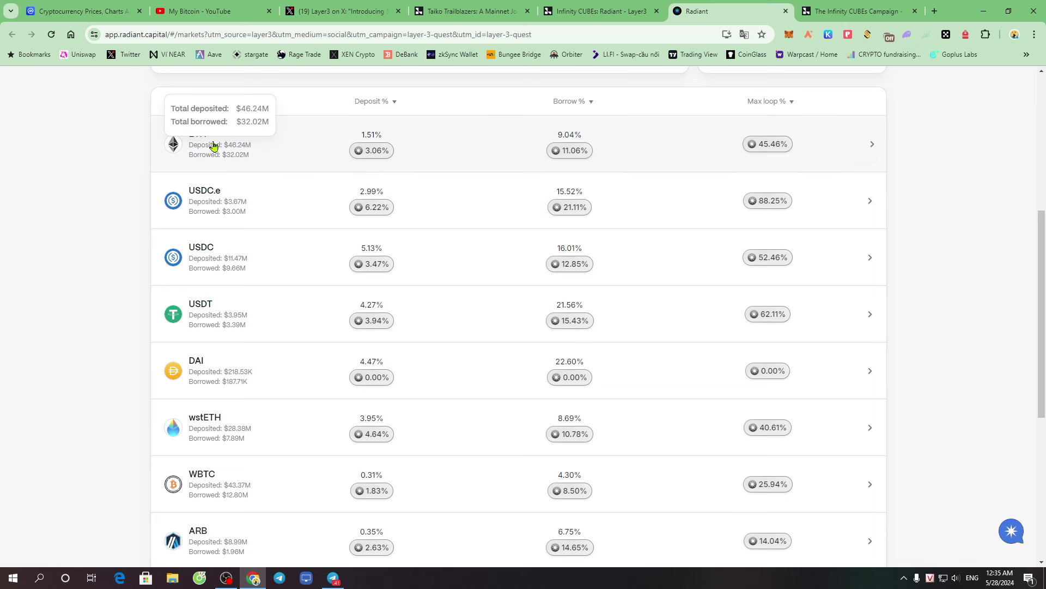
scroll(322, 243, up, 6)
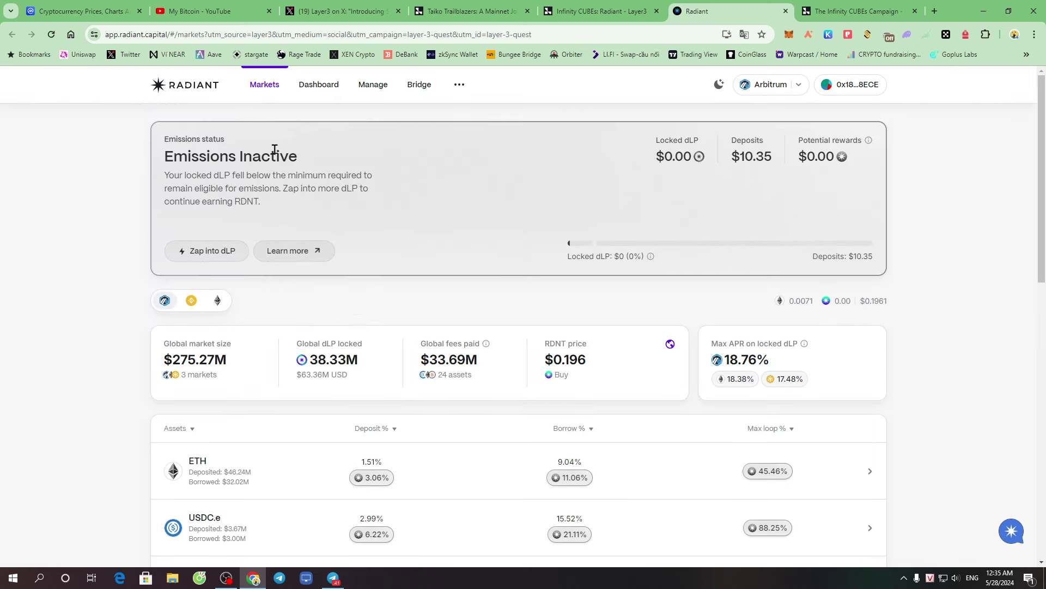
click(271, 89)
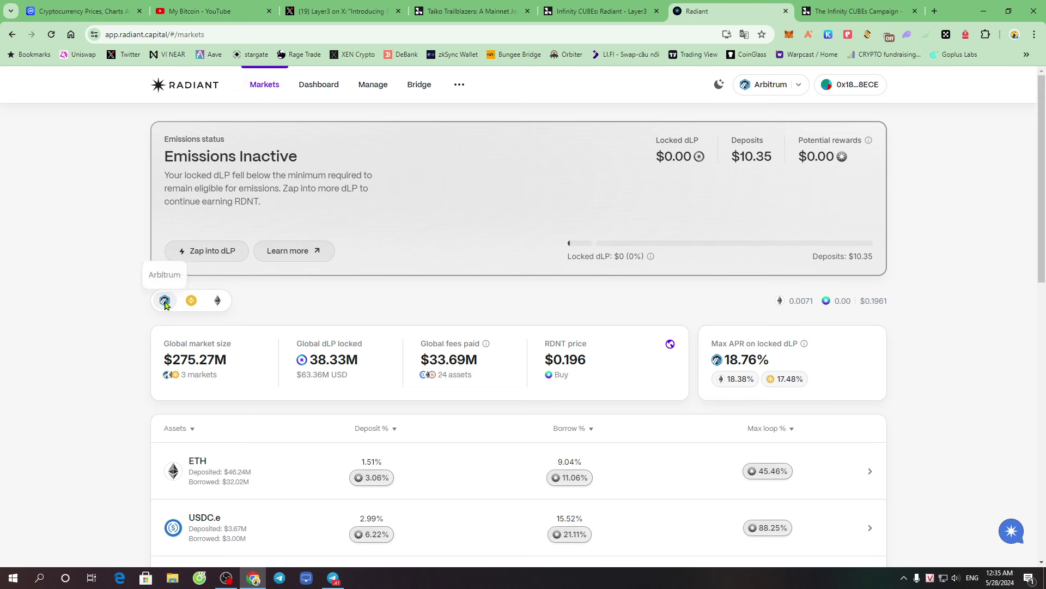
click(277, 477)
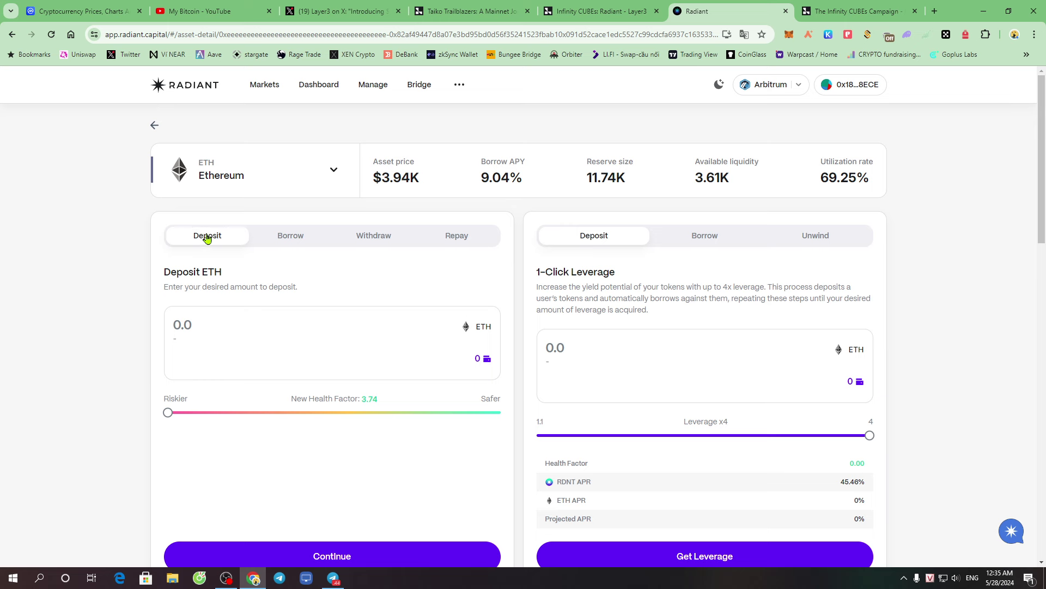
Set the ETH deposit amount to 0.00001 and continue to the deposit overview
click(367, 350)
text(0.00001)
scroll(355, 476, down, 3)
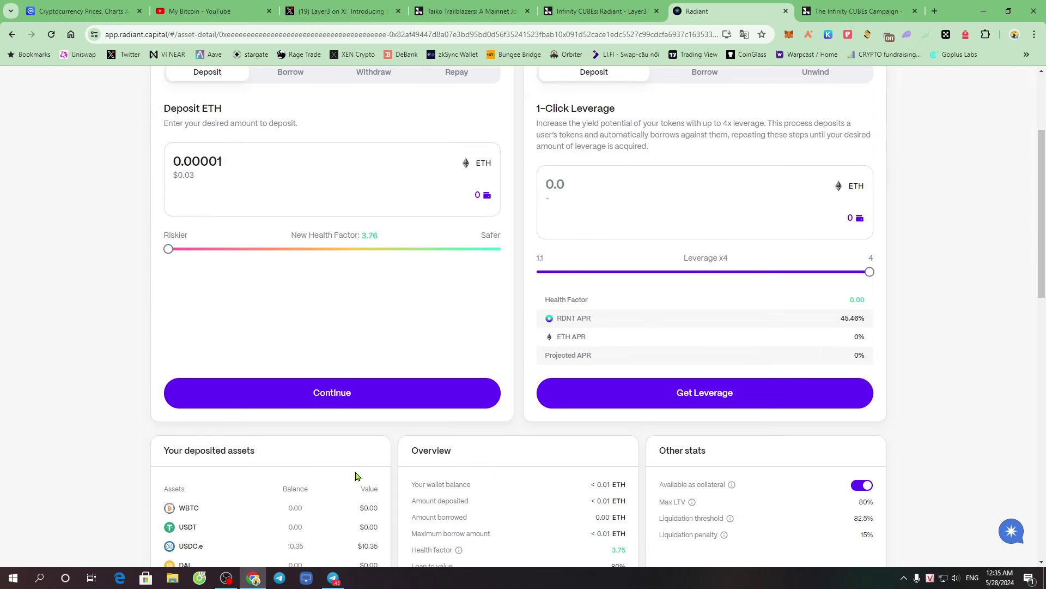
click(331, 394)
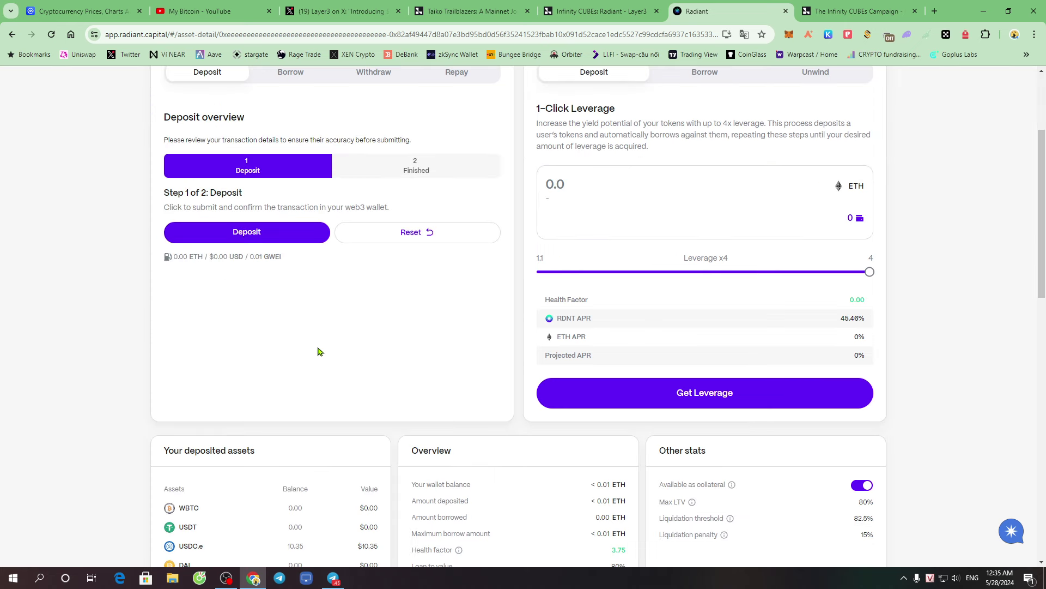
Submit the ETH deposit, continuing past the Pocket Universe simulation and confirming the transaction in MetaMask
scroll(319, 351, up, 3)
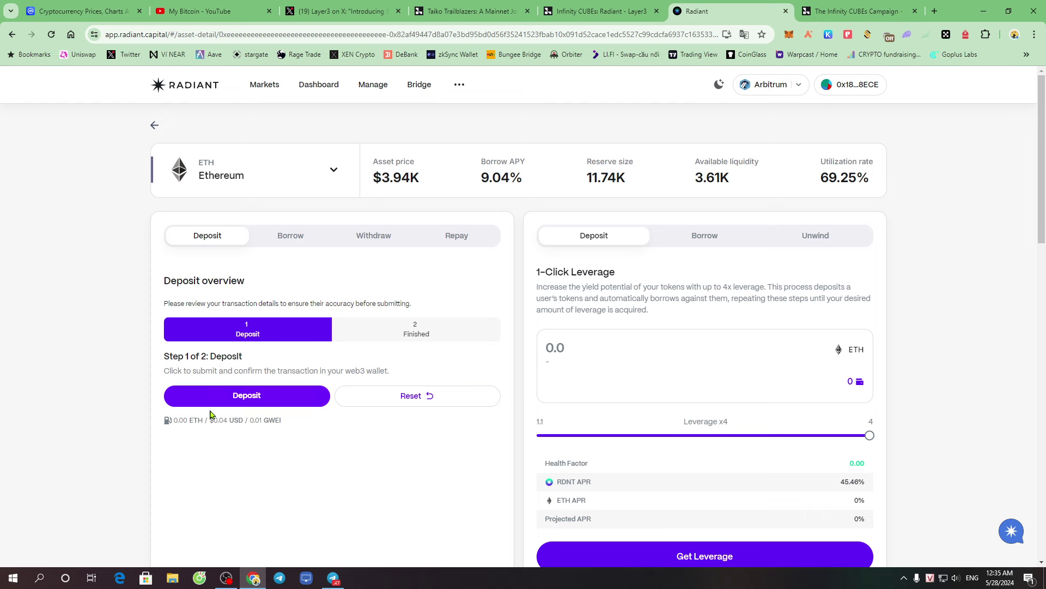
click(238, 396)
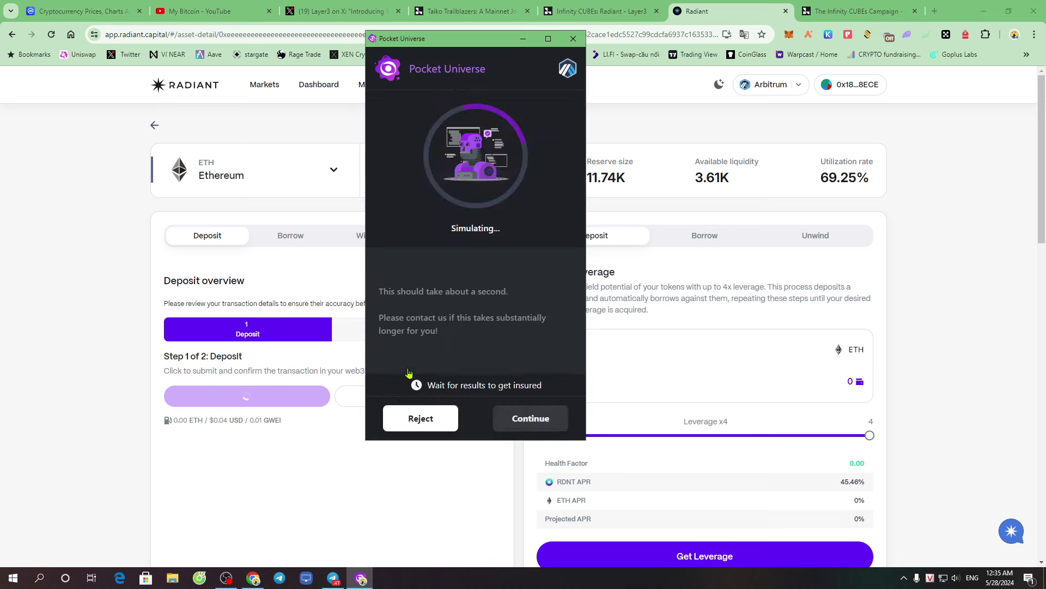
click(543, 418)
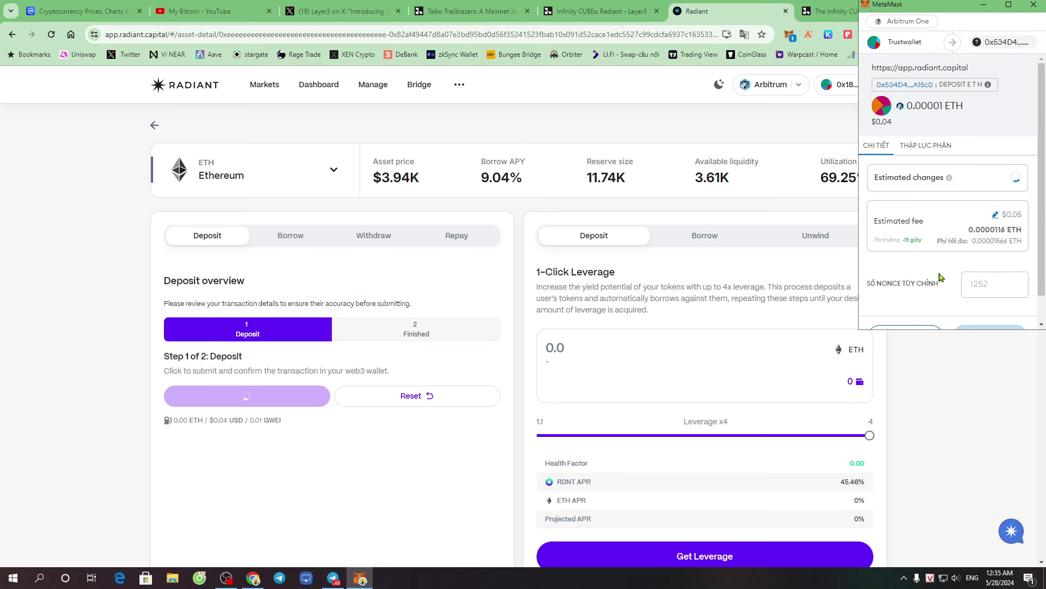
scroll(959, 273, down, 2)
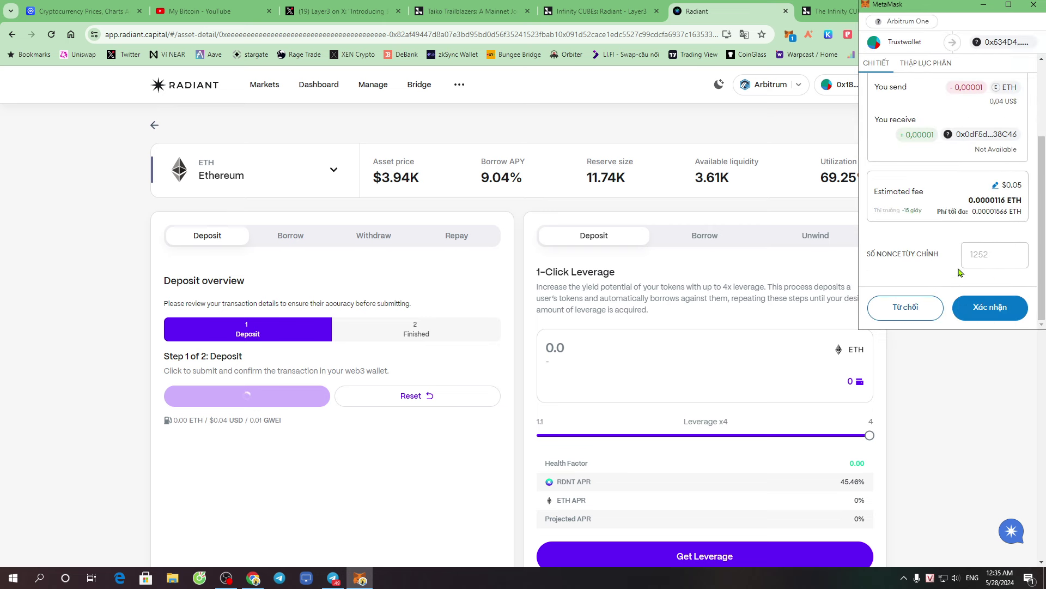
click(995, 308)
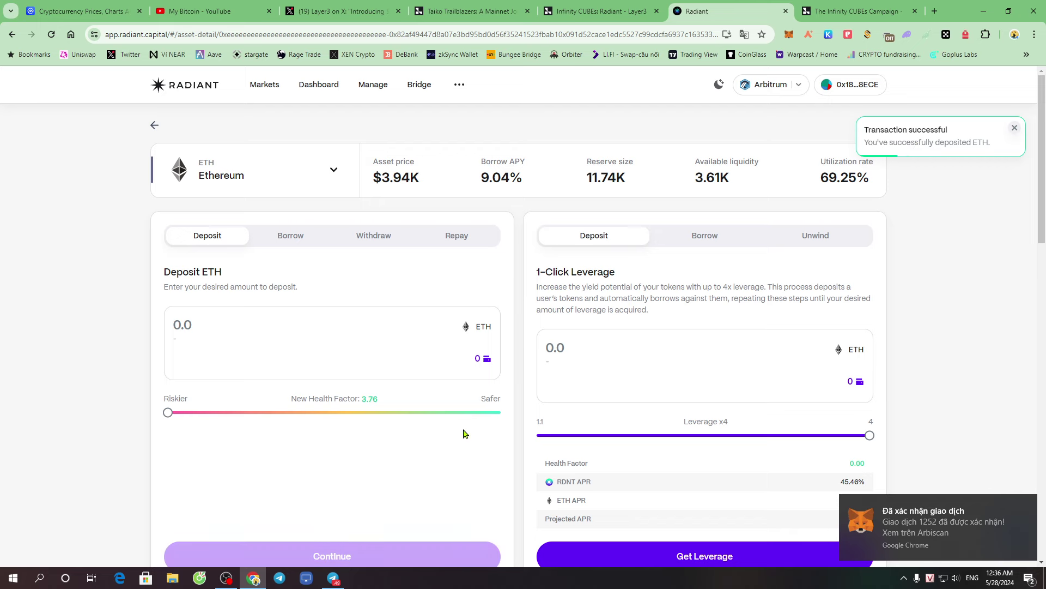
Check the deposited assets on Radiant, return to the Layer3 quest and verify the Deposit on Radiant task
scroll(368, 452, down, 3)
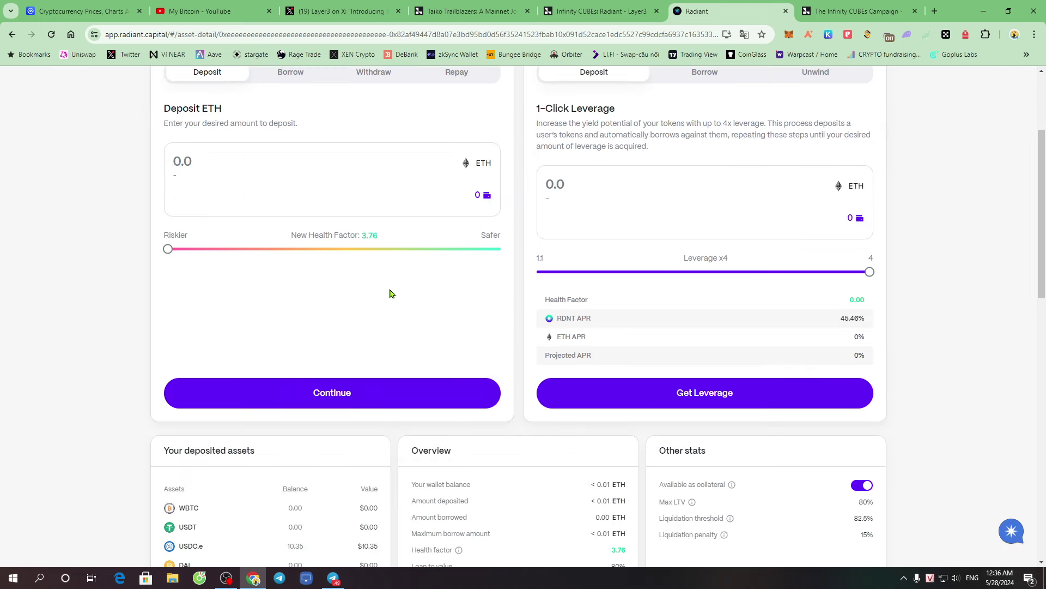
scroll(392, 353, down, 6)
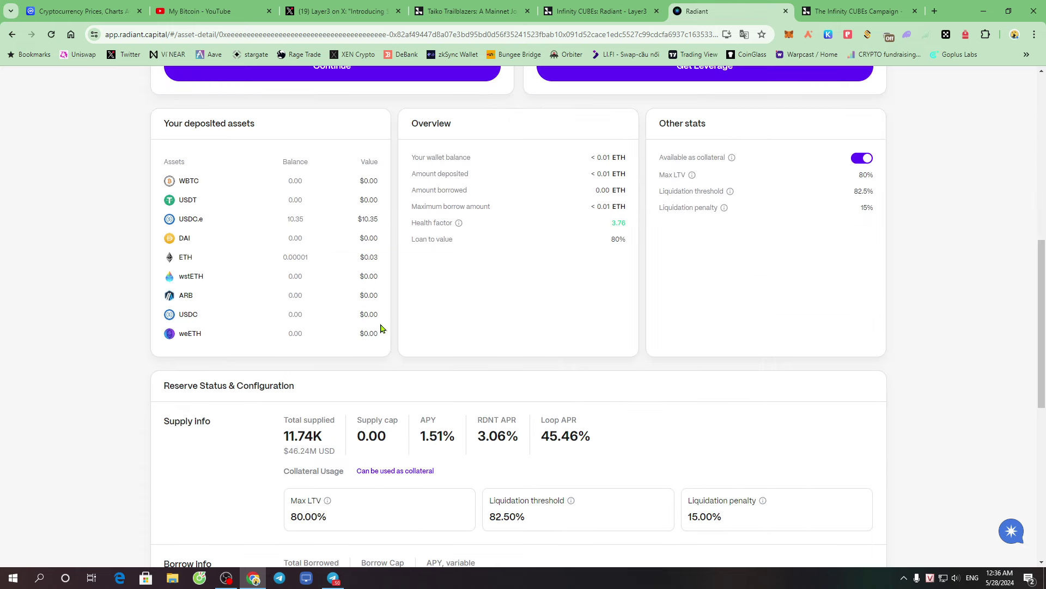
scroll(371, 369, down, 7)
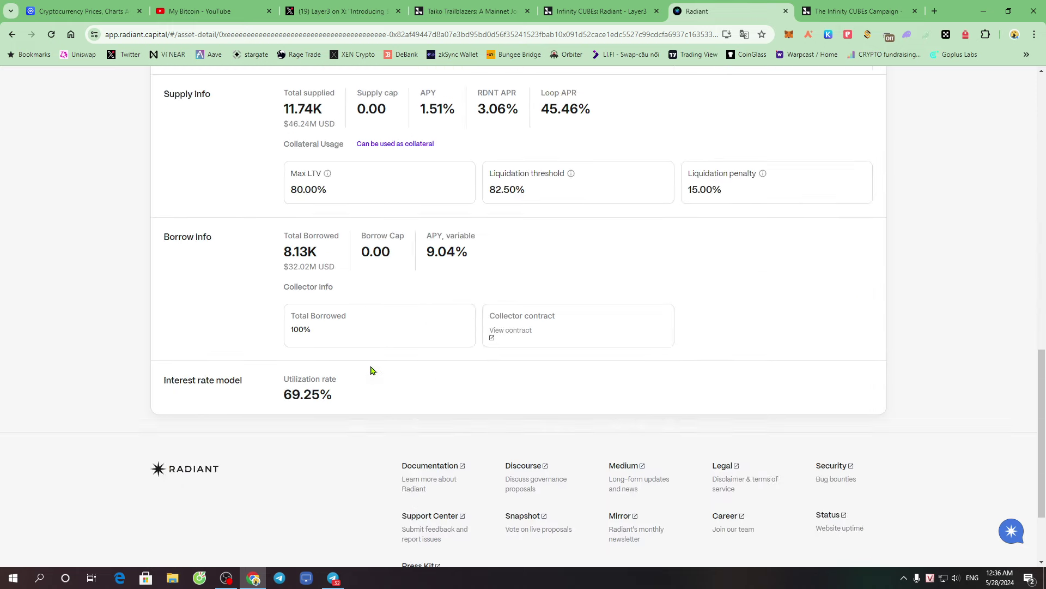
scroll(376, 360, up, 14)
click(605, 11)
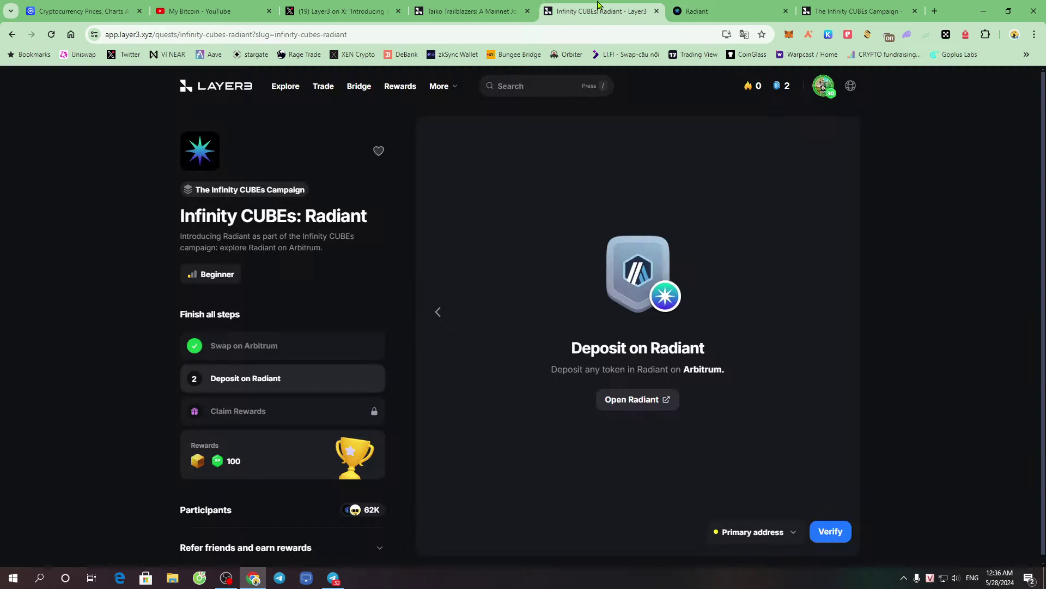
click(833, 538)
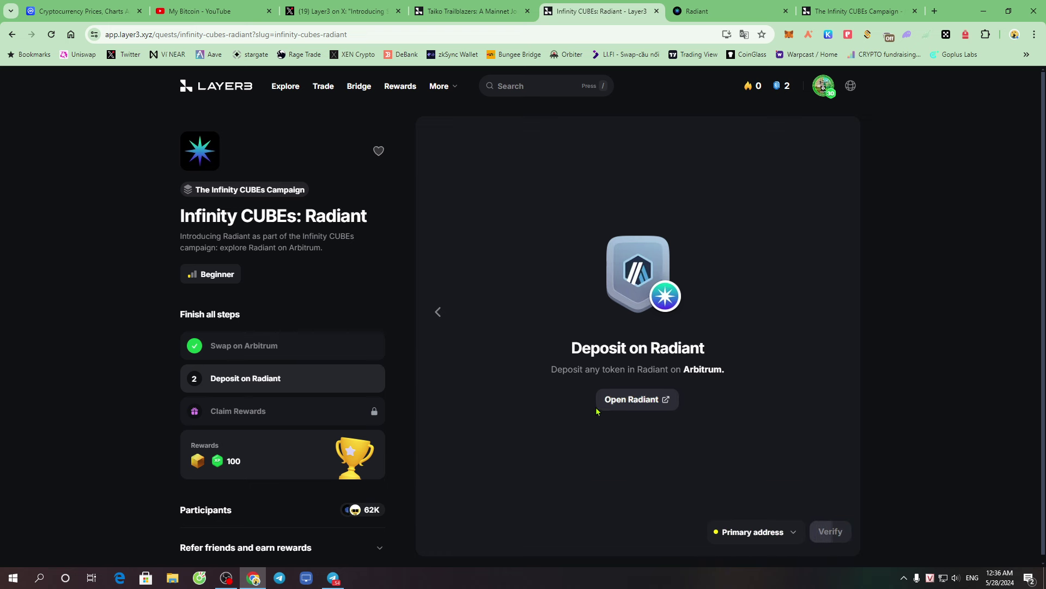
click(829, 536)
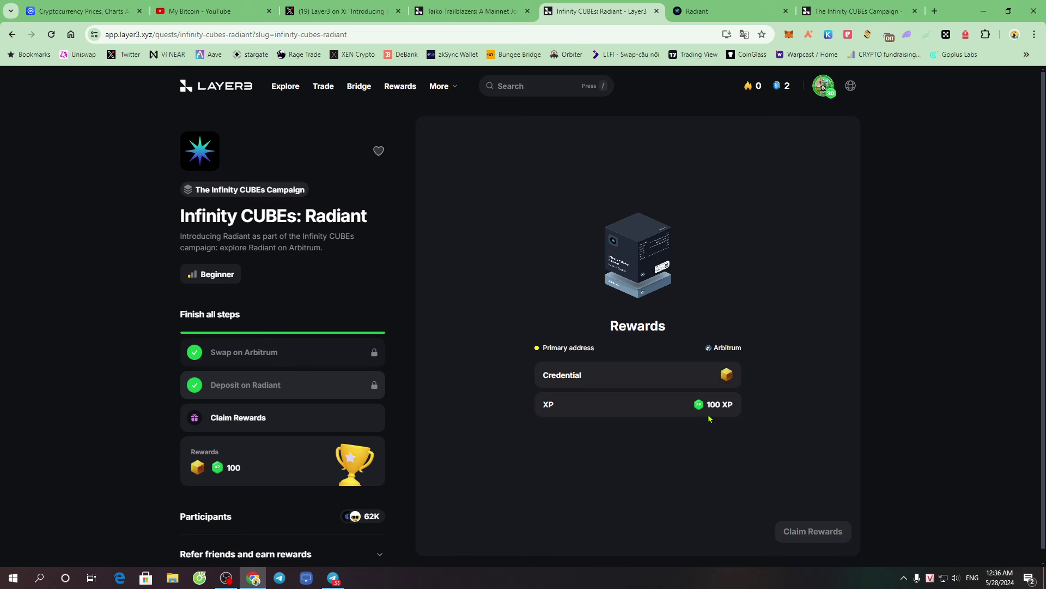
Try to claim the Radiant quest rewards by minting the CUBE on Arbitrum
click(794, 532)
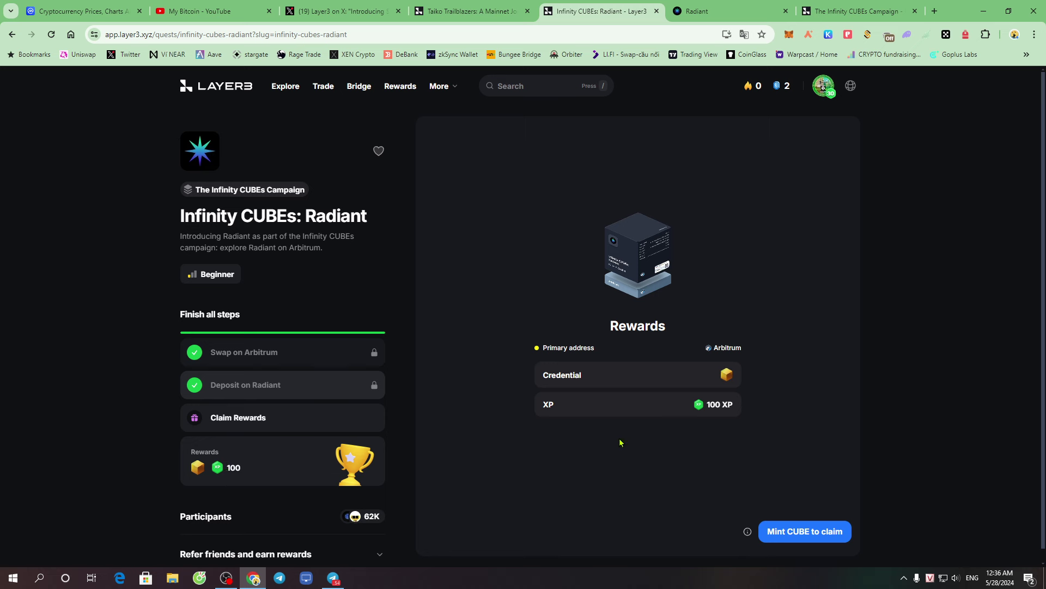
drag(704, 407, 756, 407)
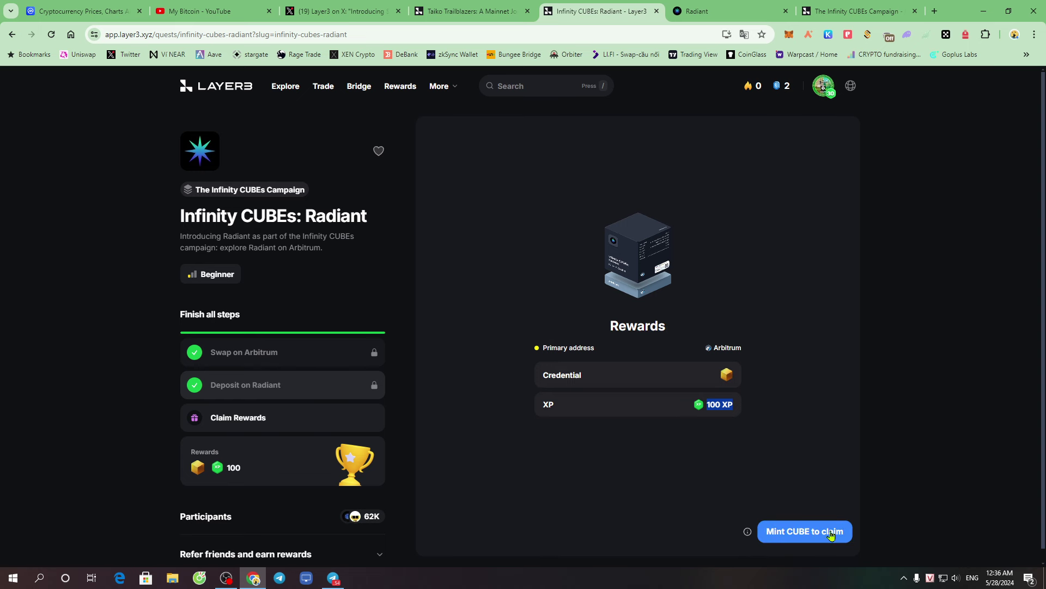
click(815, 539)
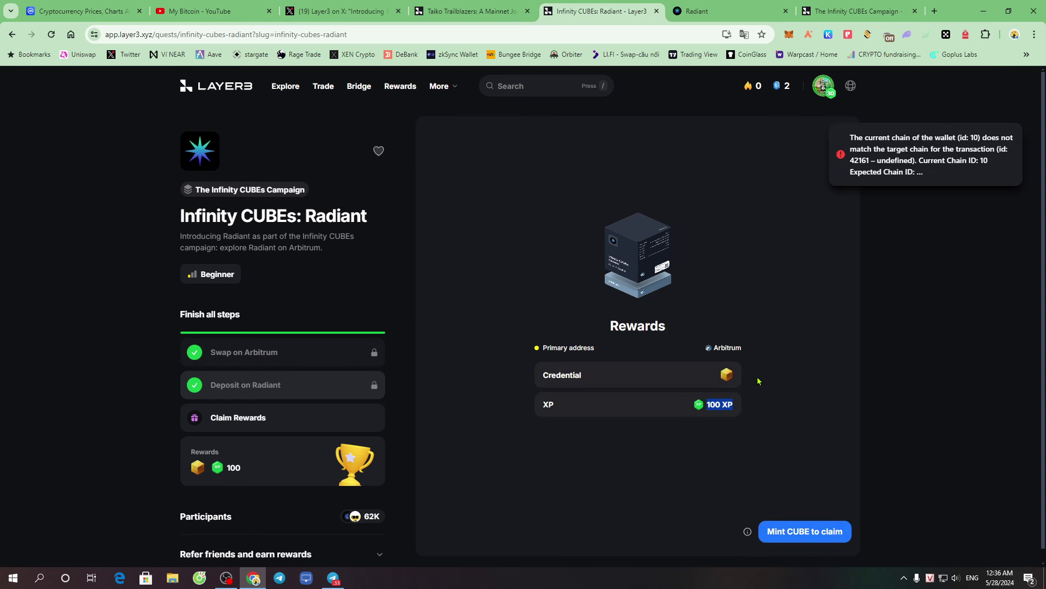
click(794, 532)
click(805, 535)
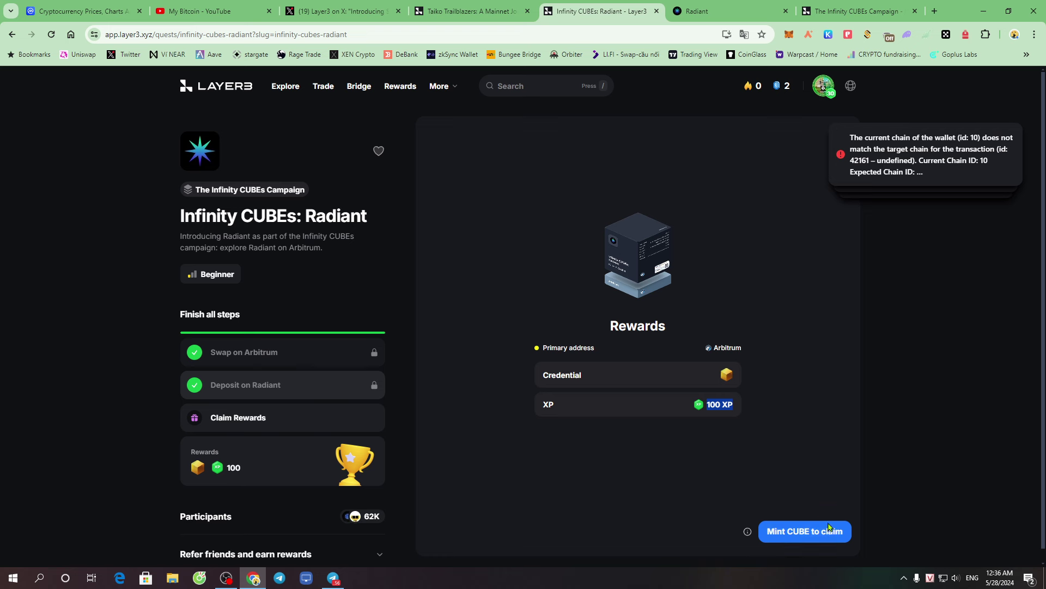
double_click(725, 348)
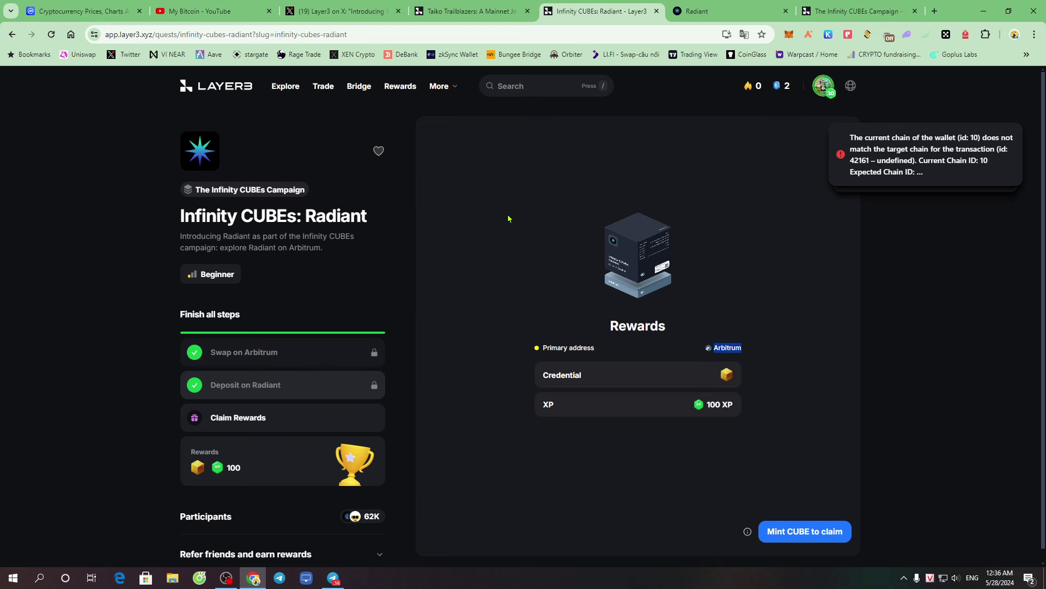
Reload the quest on the Arbitrum One network and start the CUBE mint, continuing past the Pocket Universe check
click(51, 34)
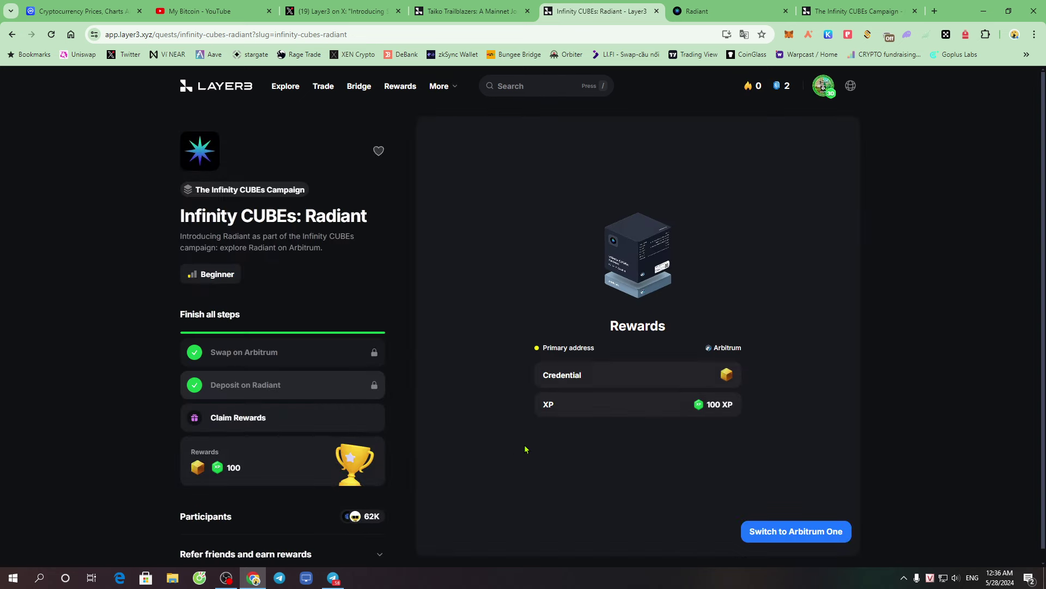
click(804, 540)
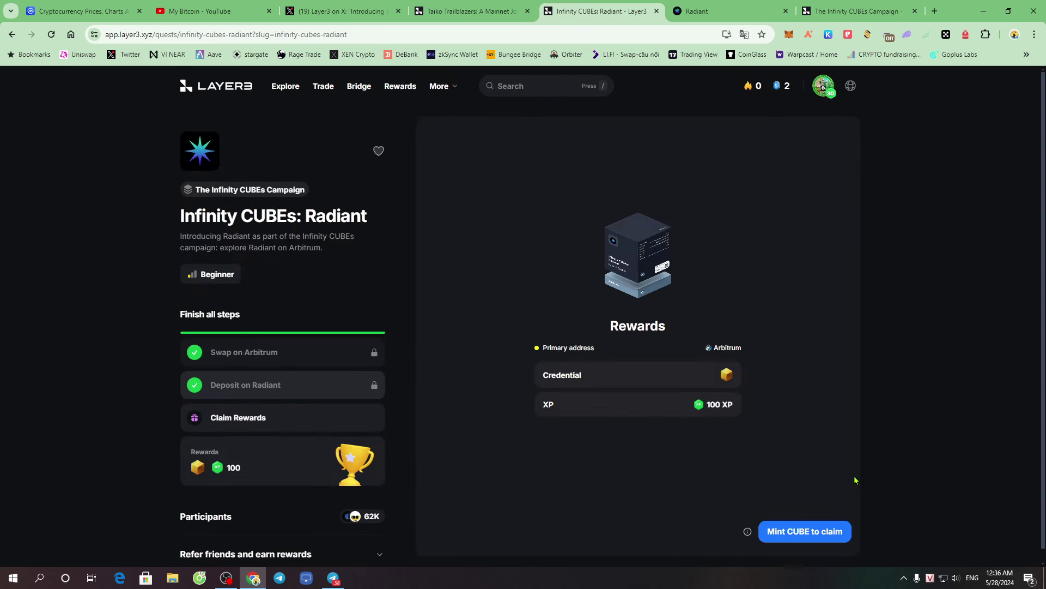
click(796, 532)
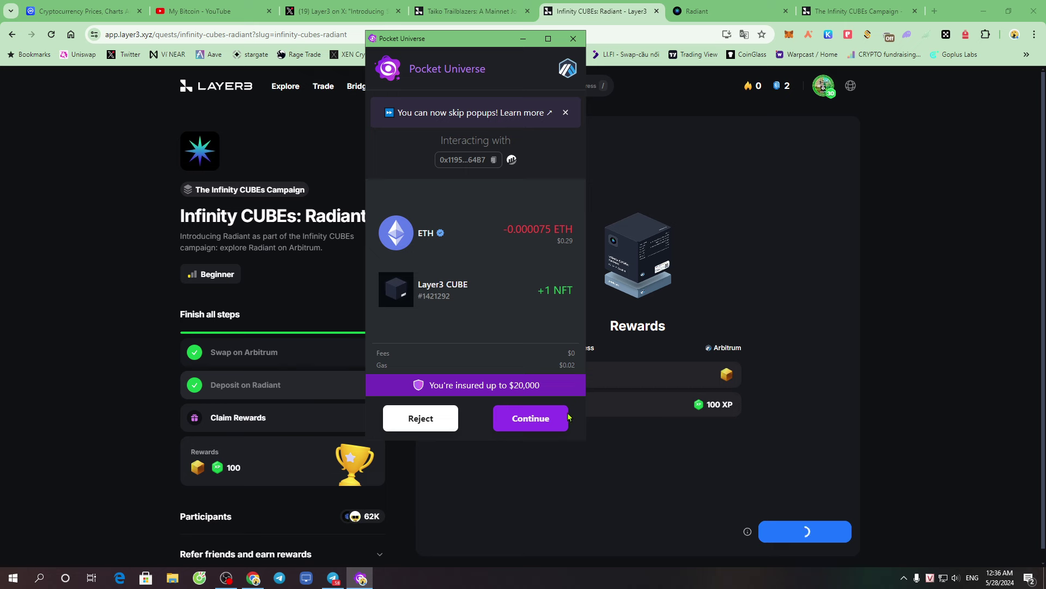
click(547, 425)
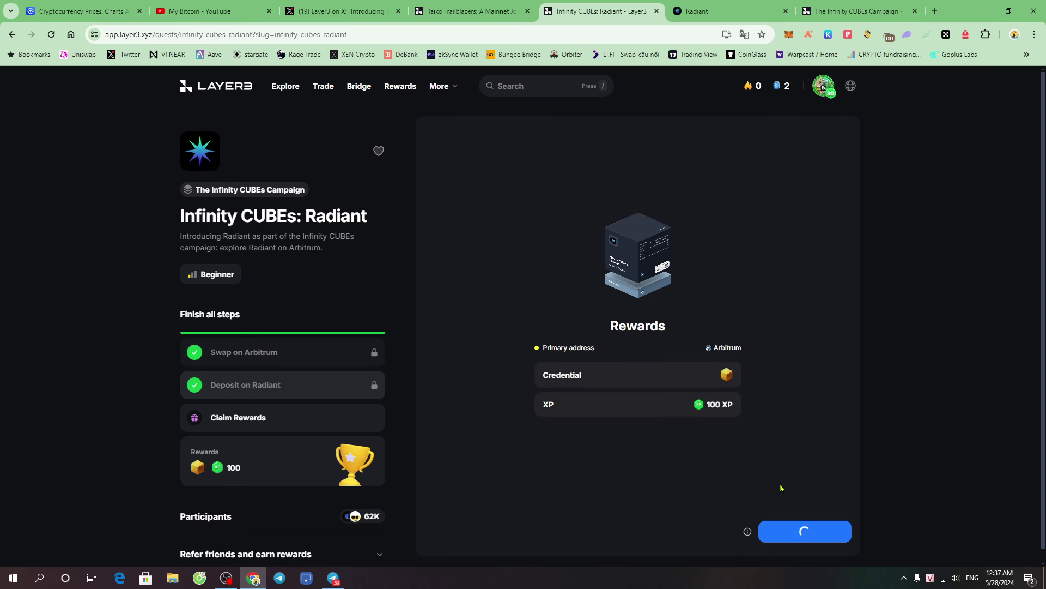
Close the Taiko Trailblazers quest page and confirm the Radiant CUBE mint transaction in MetaMask
click(509, 9)
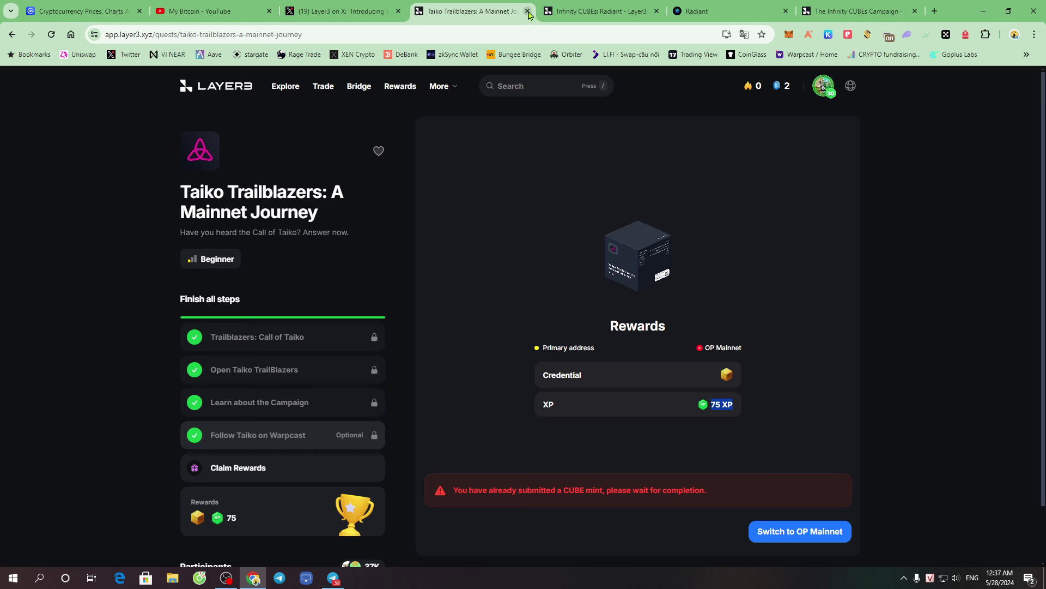
click(527, 12)
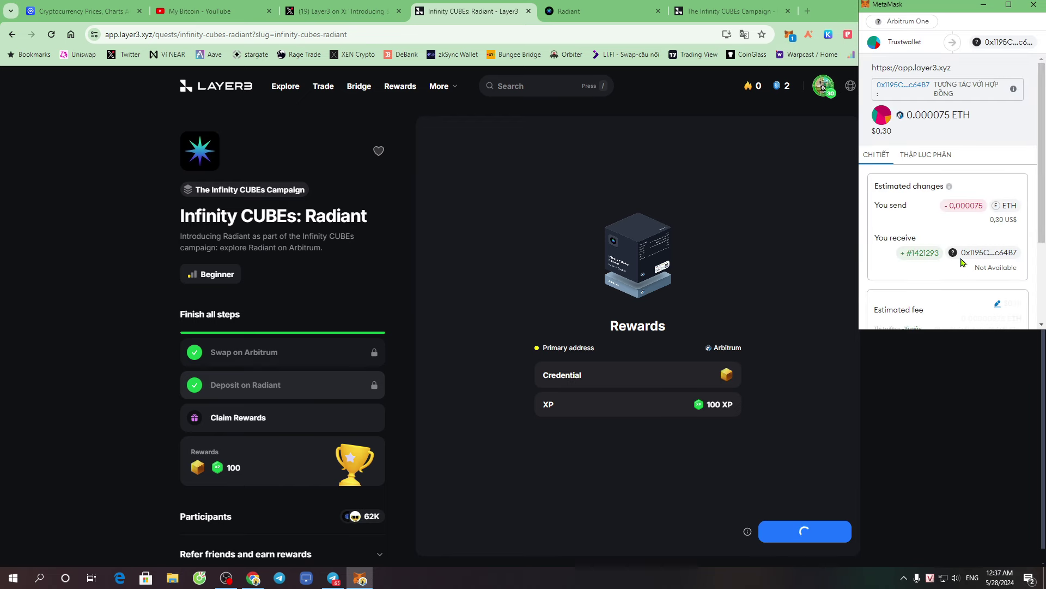
scroll(962, 272, down, 3)
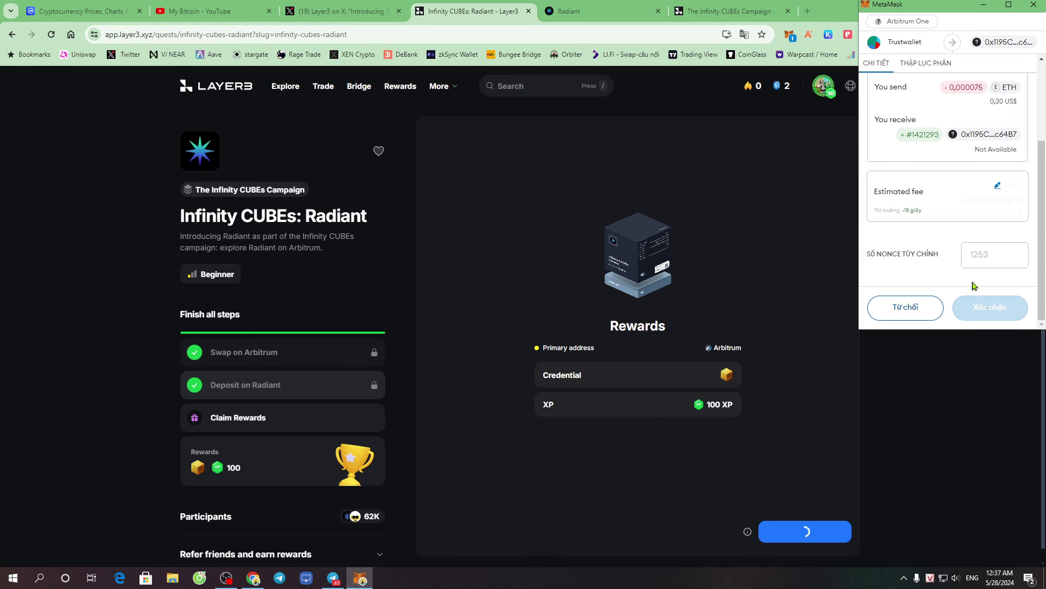
click(991, 307)
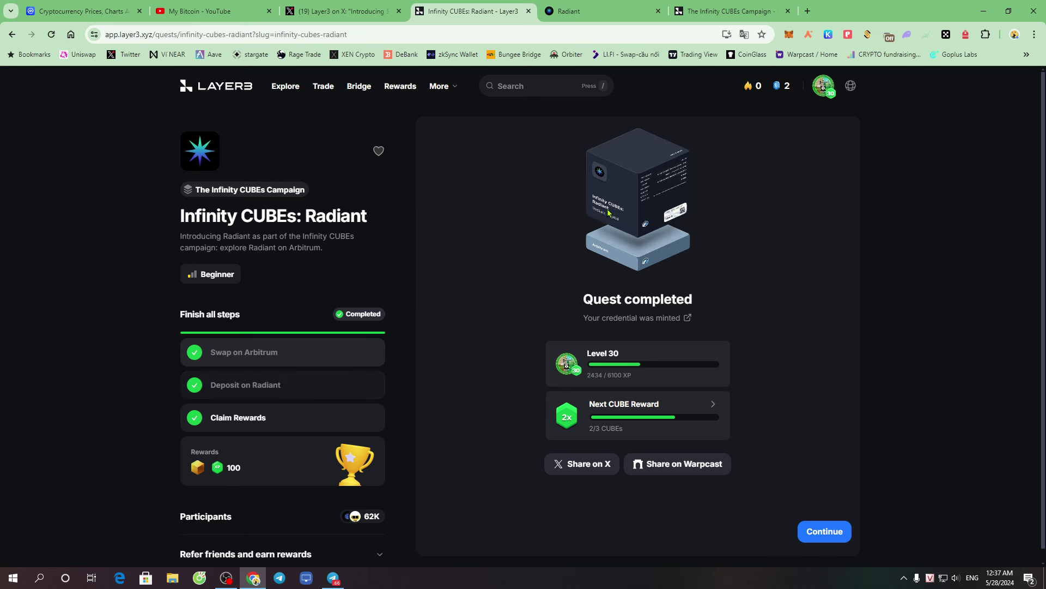
Leave the completed Radiant quest, browse the Infinity CUBEs Campaign collection and open the Infinity CUBEs: Koi Finance quest
click(826, 532)
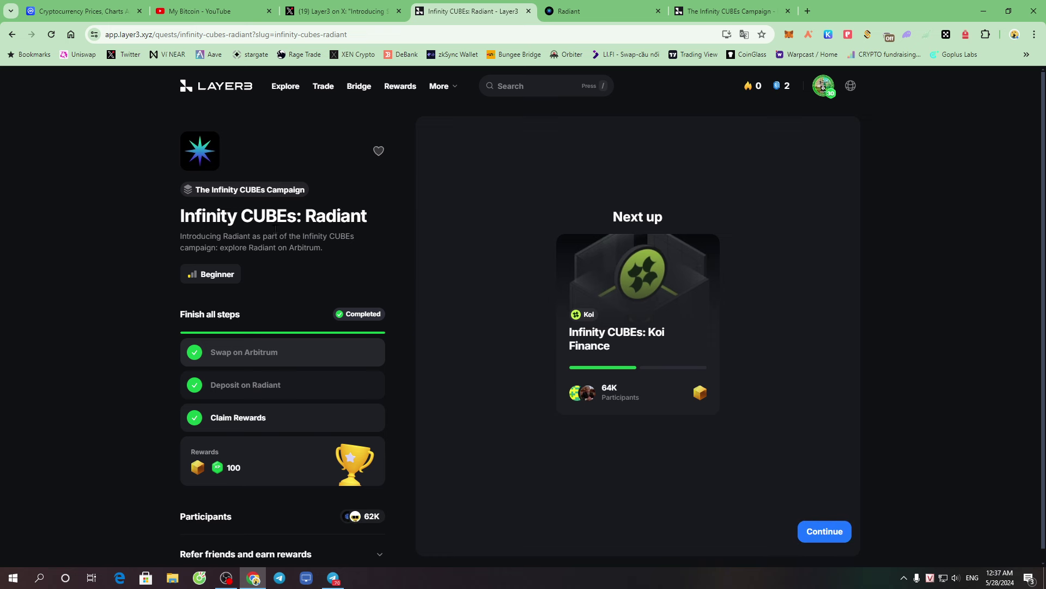
drag(181, 216, 374, 220)
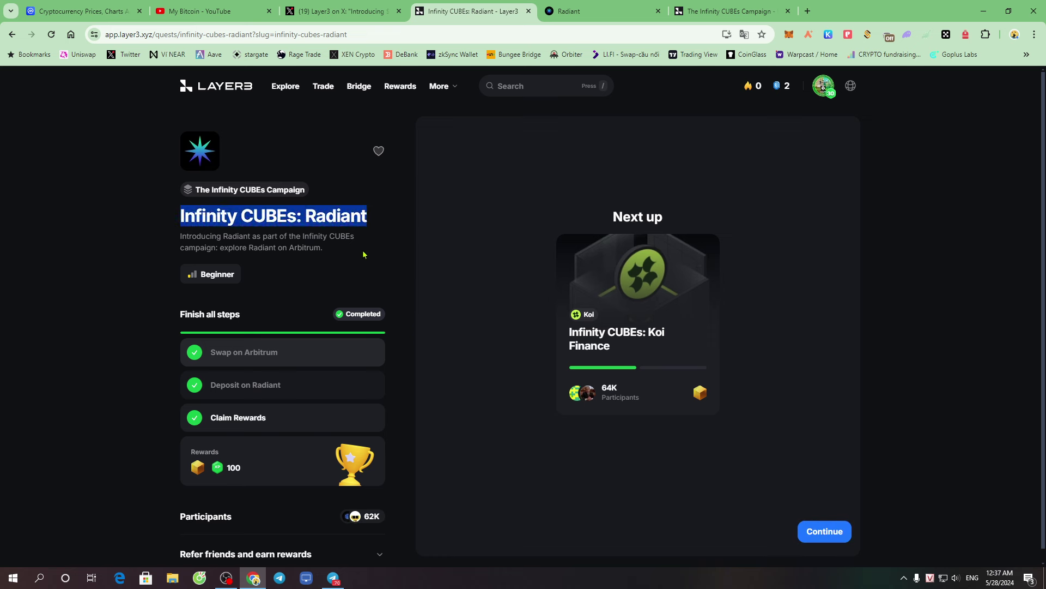
click(11, 36)
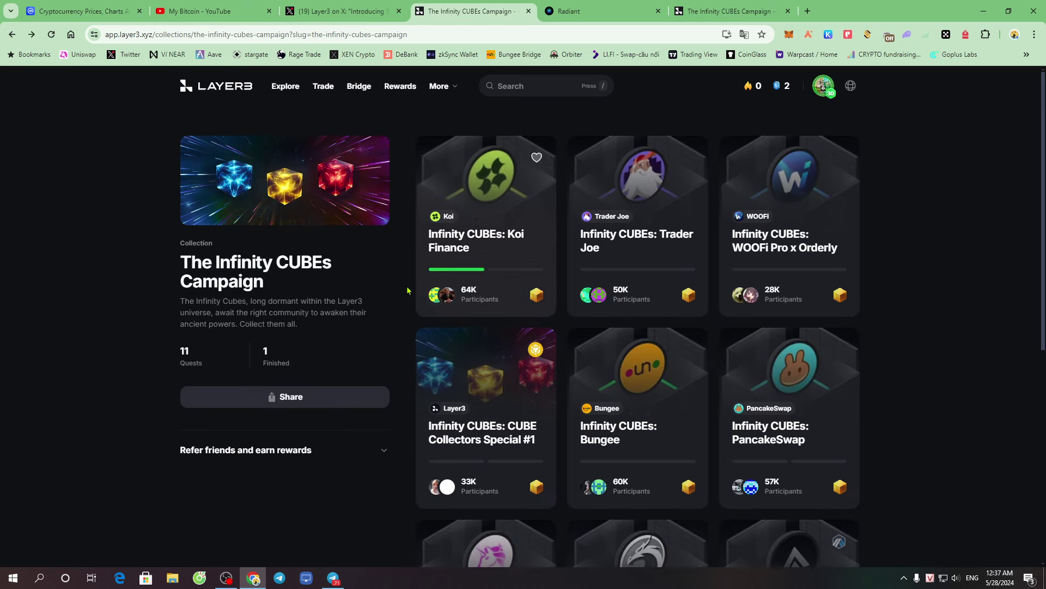
scroll(766, 416, down, 8)
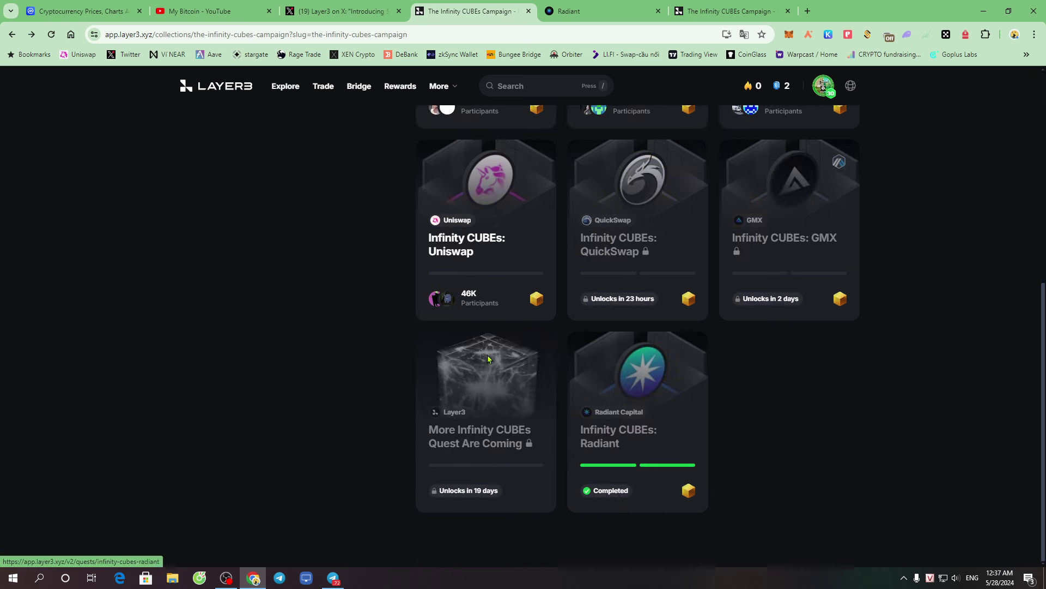
scroll(578, 386, up, 8)
scroll(577, 386, down, 7)
scroll(607, 432, up, 7)
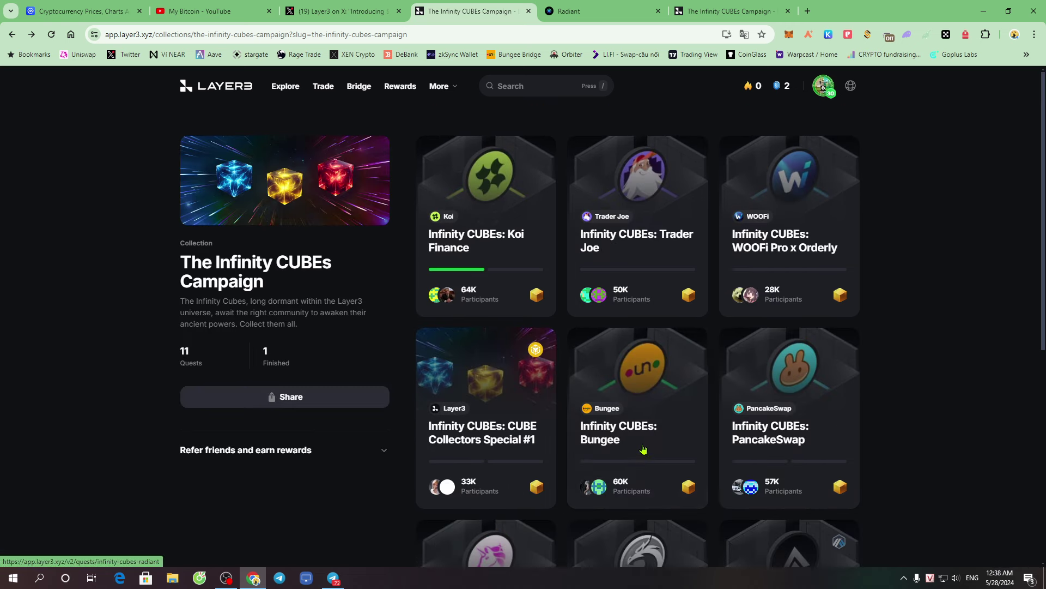
click(472, 230)
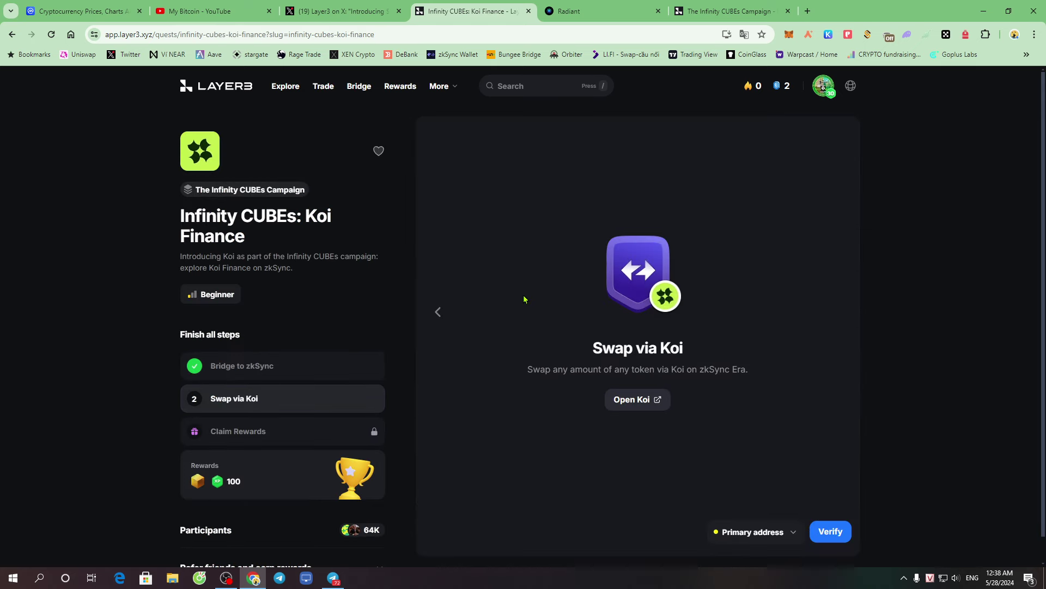
Review the Bridge to zkSync task and its minimum ETH requirement
click(271, 370)
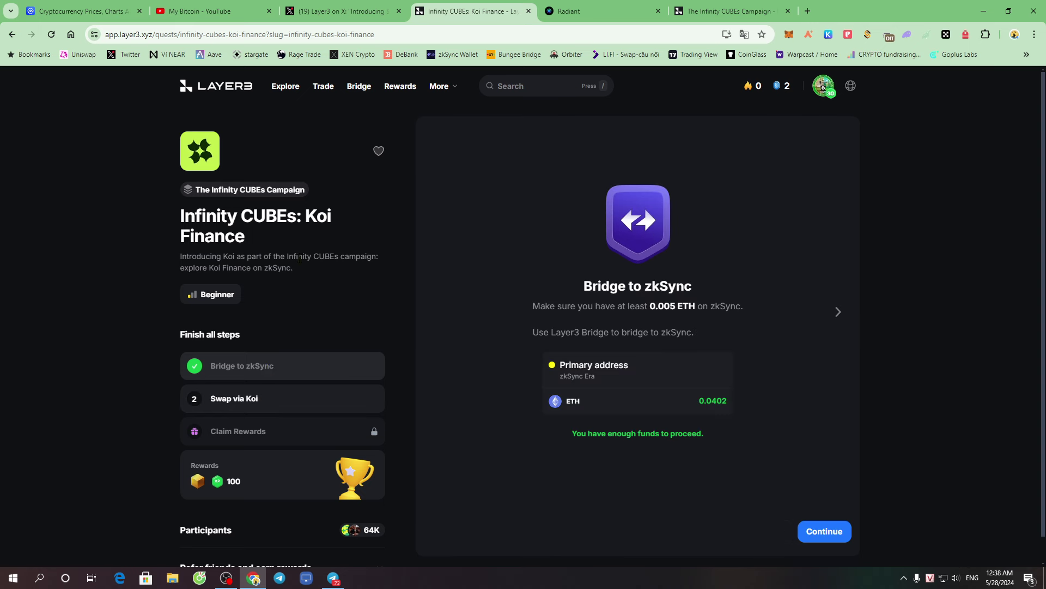
drag(617, 285, 689, 284)
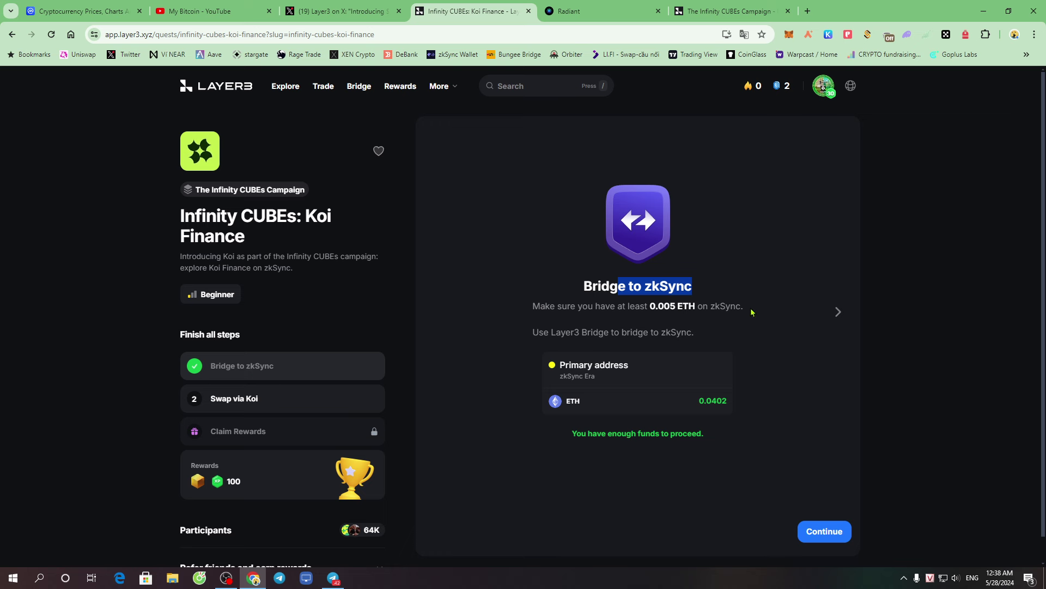
drag(650, 306, 697, 307)
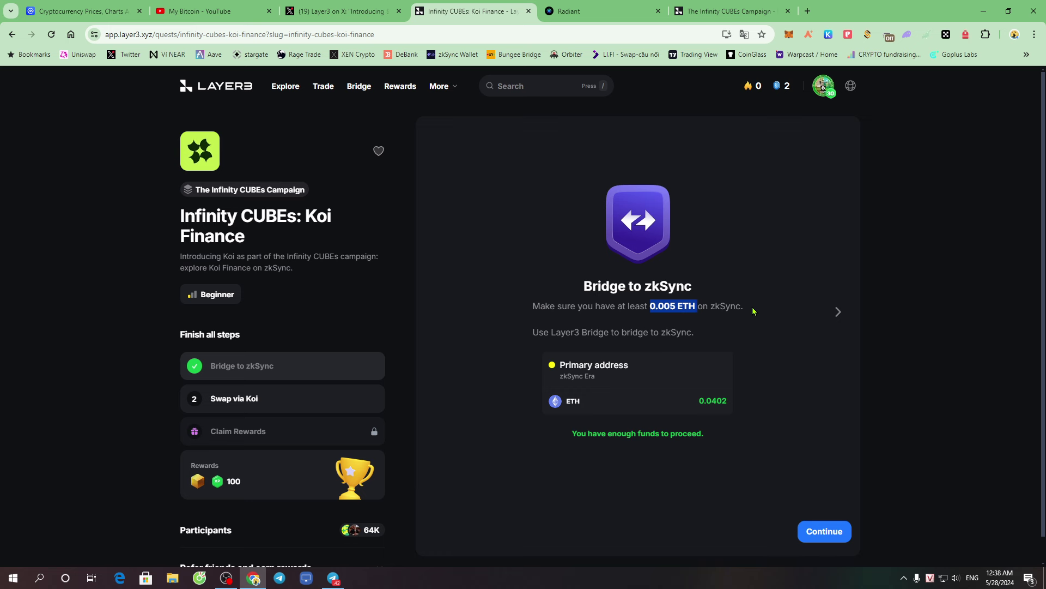
Switch MetaMask to the zkSync Era network and check the ETH balance there
click(788, 35)
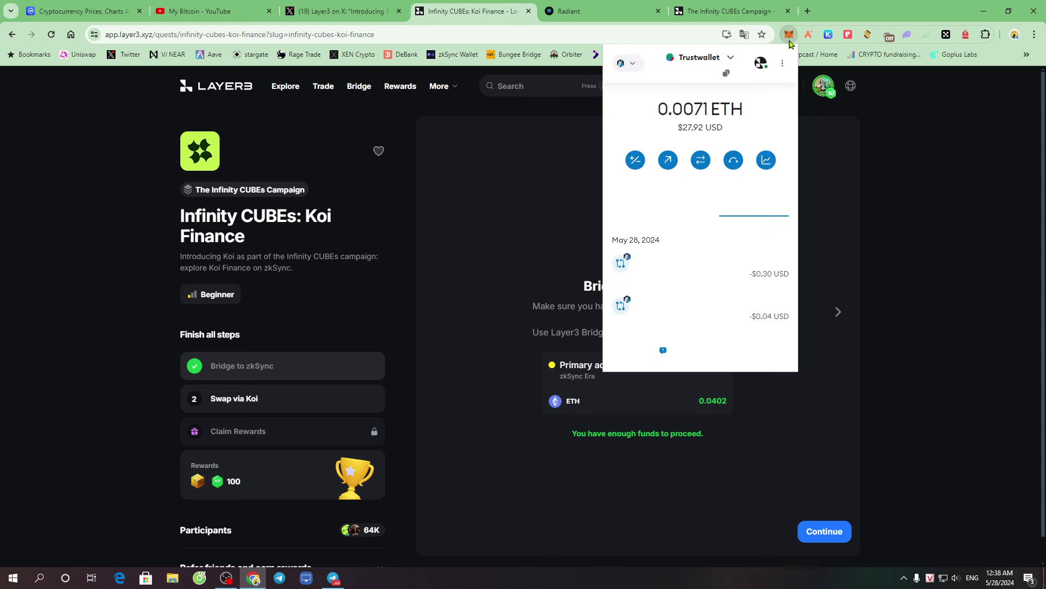
click(632, 65)
click(691, 246)
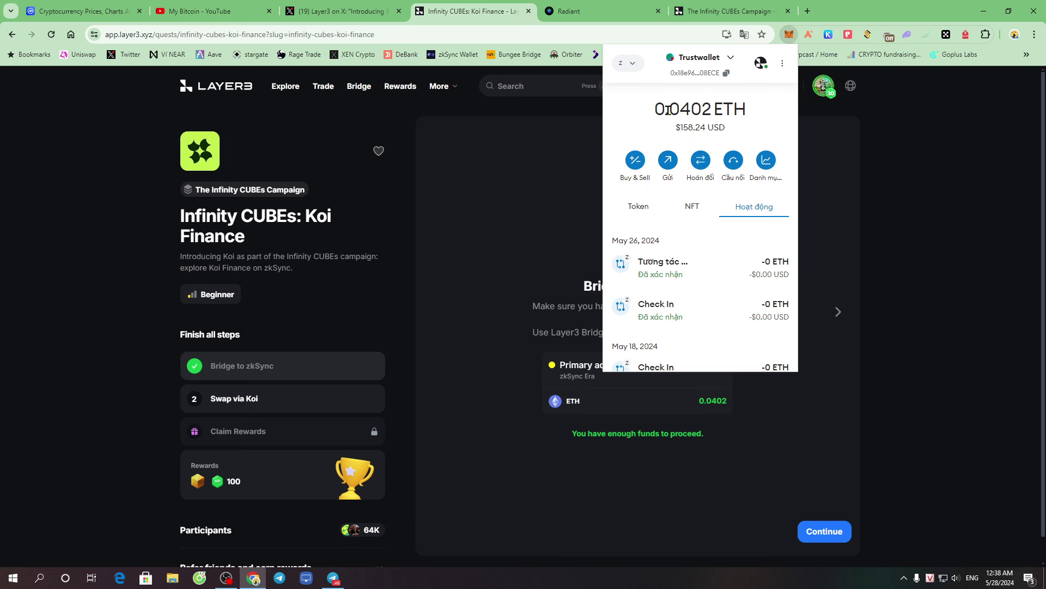
double_click(668, 111)
drag(668, 110, 744, 104)
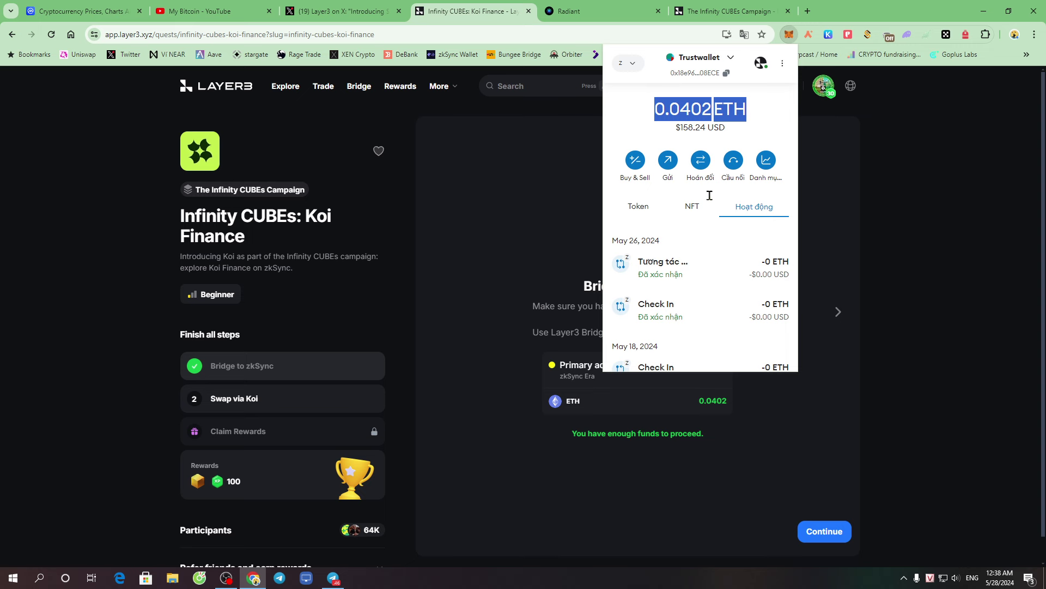
click(468, 337)
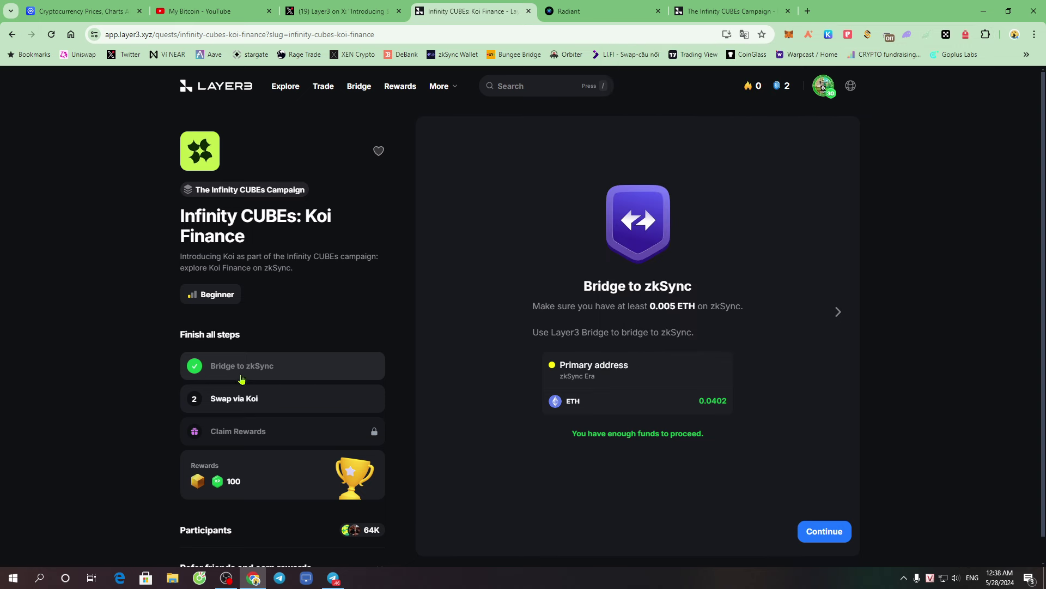
Continue to the Swap via Koi task, open Koi Finance and connect the MetaMask wallet
click(820, 531)
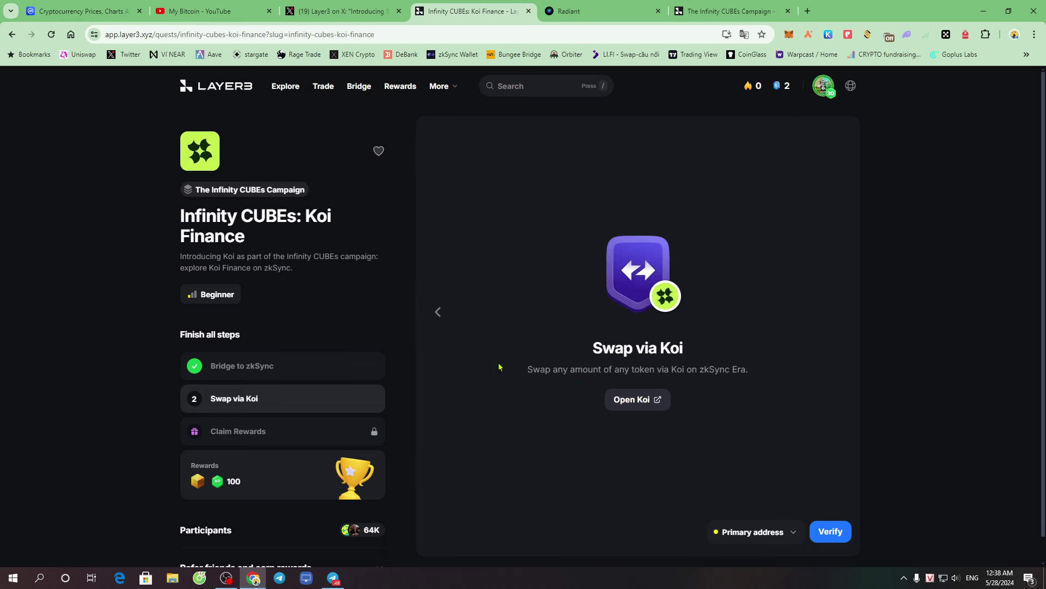
click(644, 401)
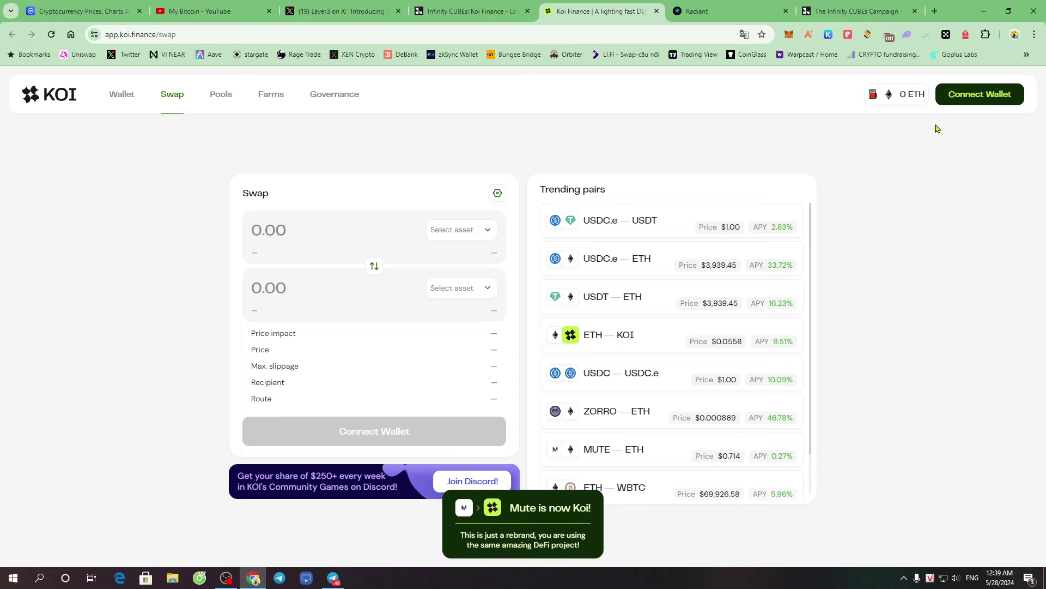
click(965, 98)
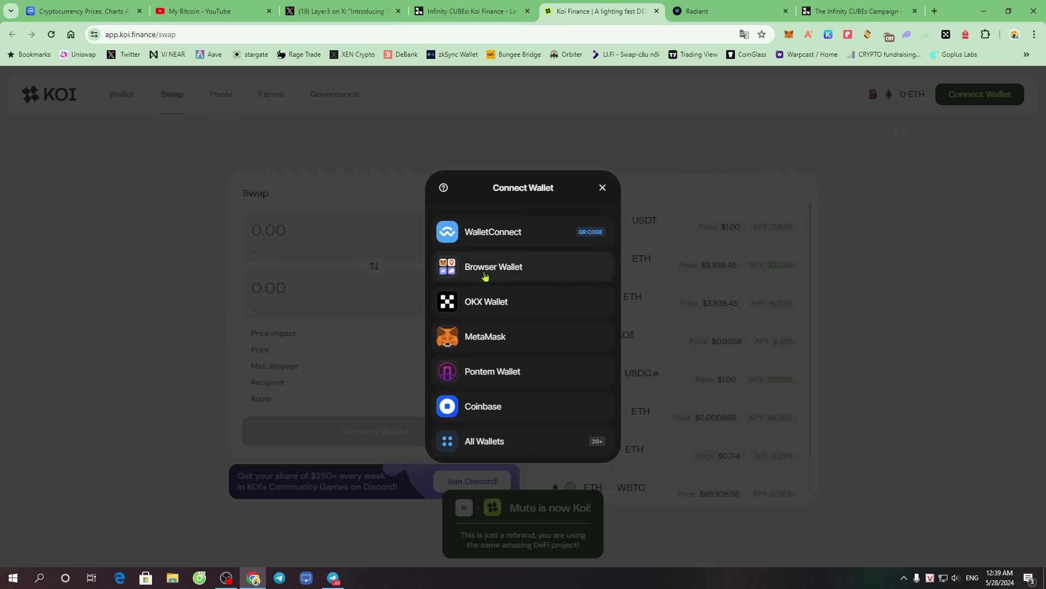
click(473, 338)
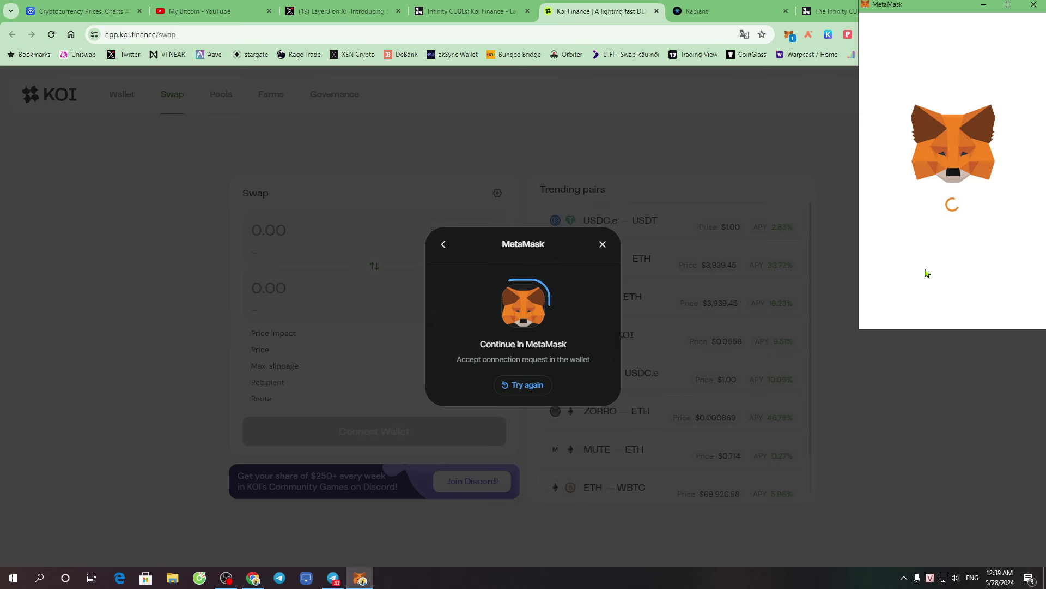
click(981, 307)
click(979, 305)
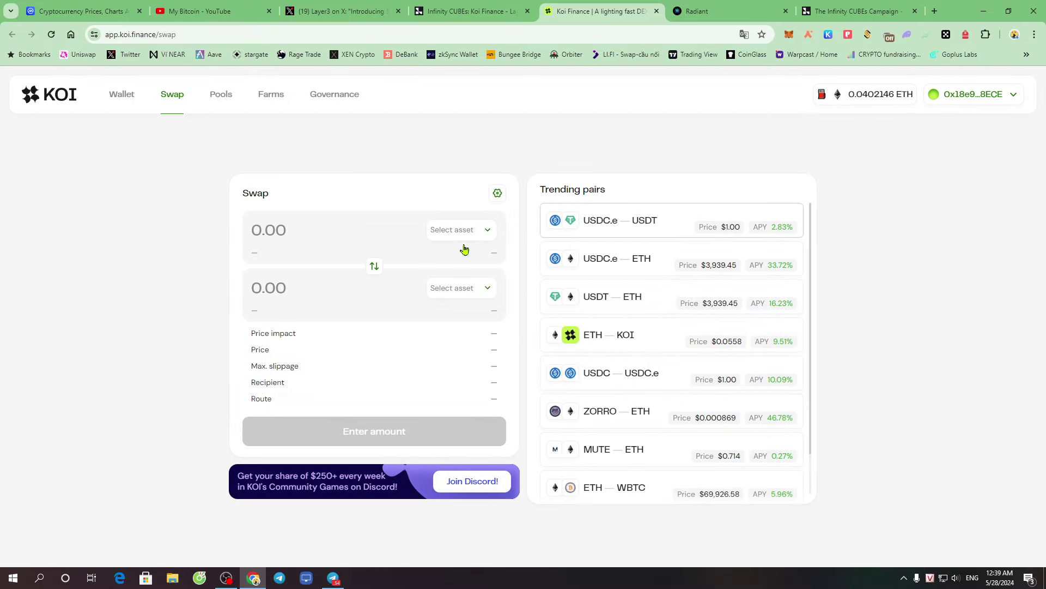
Set up the Koi swap with ETH as the input asset and USDC.e as the output asset
double_click(248, 191)
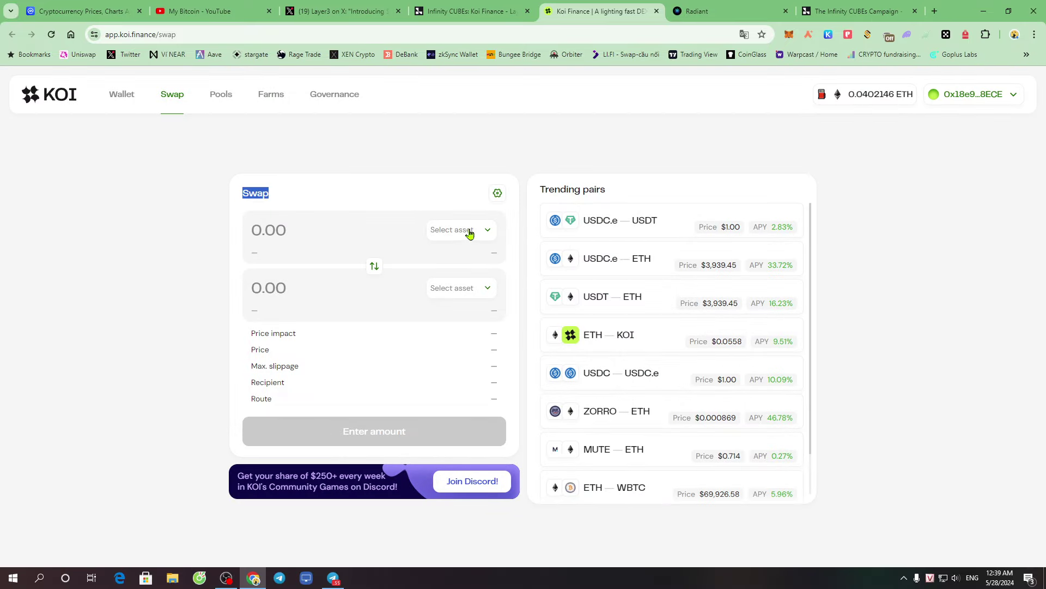
click(470, 238)
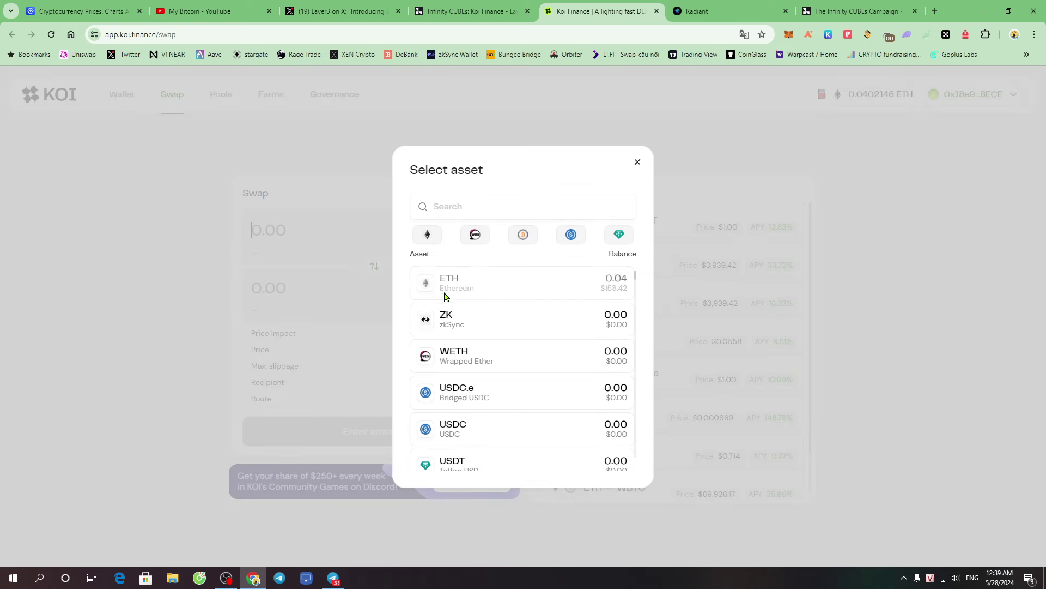
click(521, 291)
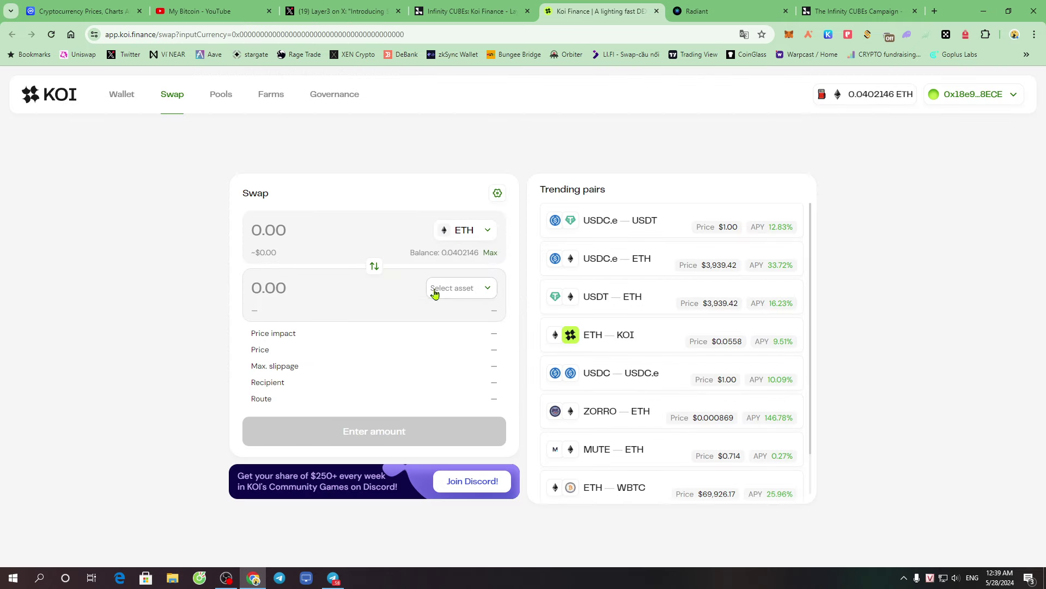
click(464, 292)
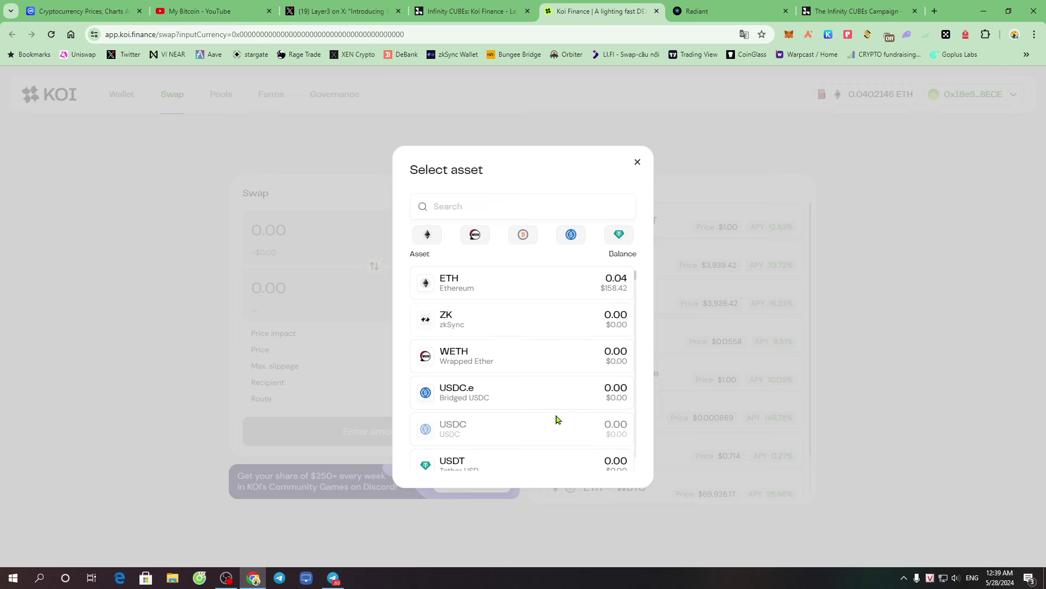
scroll(557, 420, down, 3)
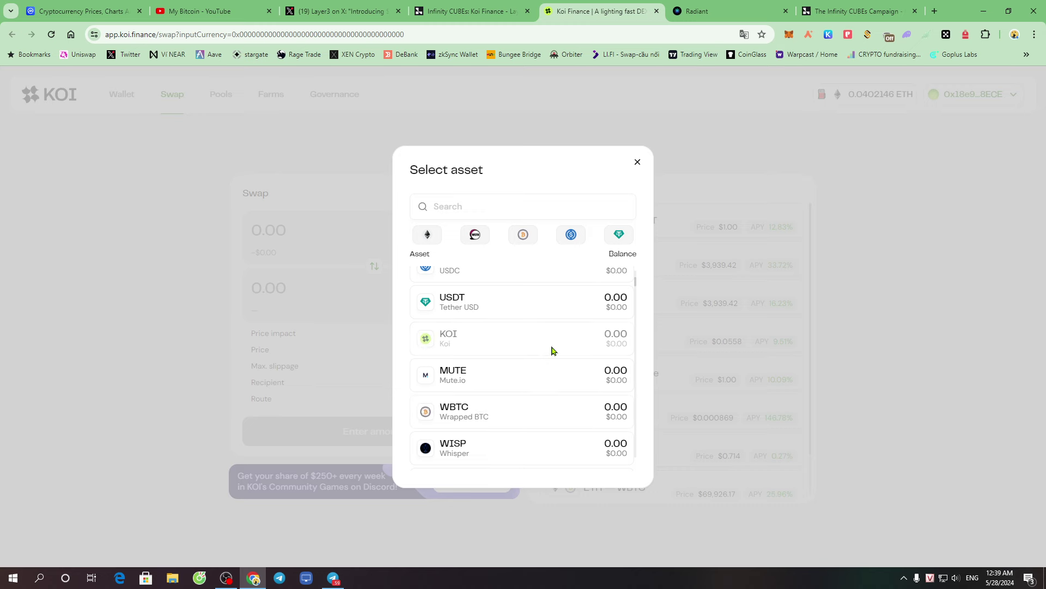
click(571, 234)
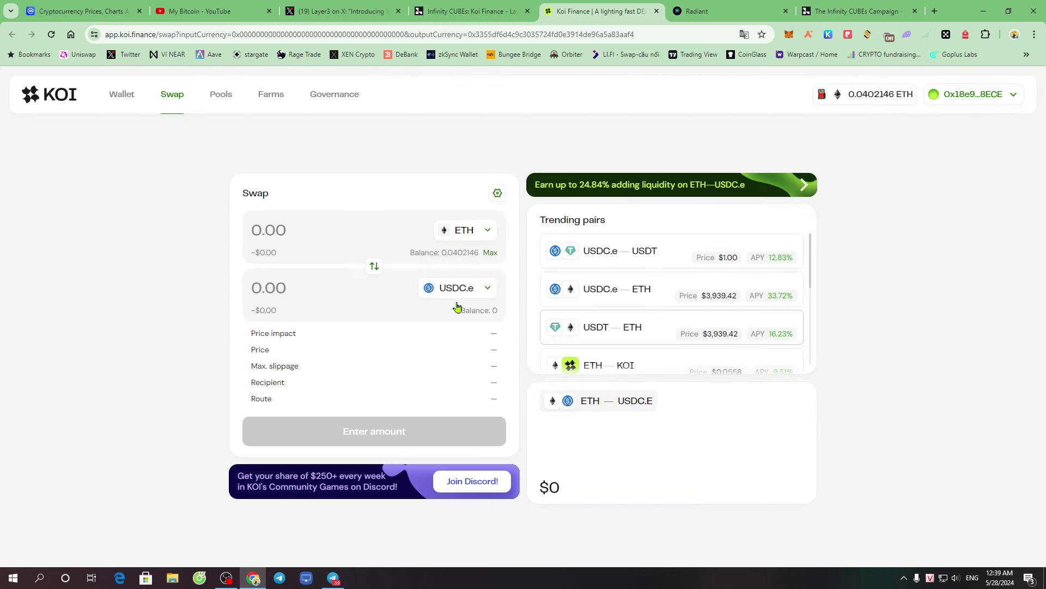
Swap 0.001 ETH to USDC.e and confirm the transaction in MetaMask
click(324, 233)
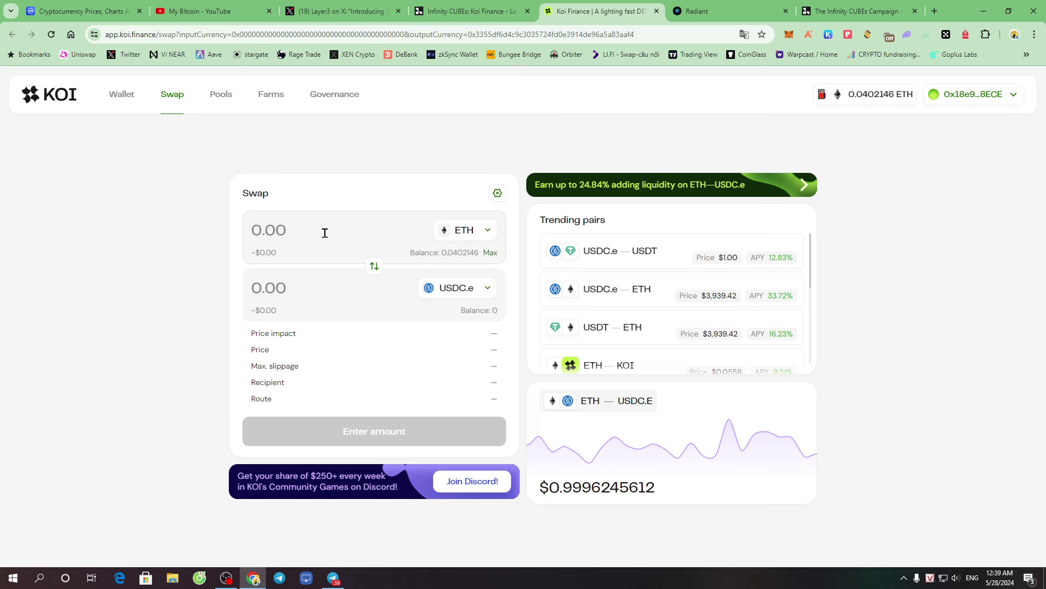
text(0.001)
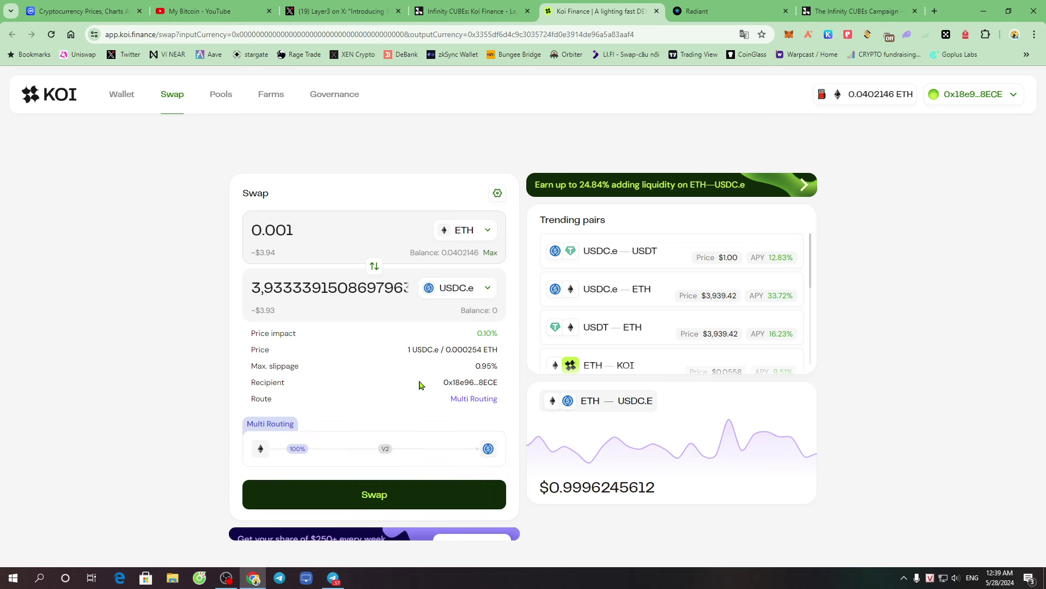
click(384, 497)
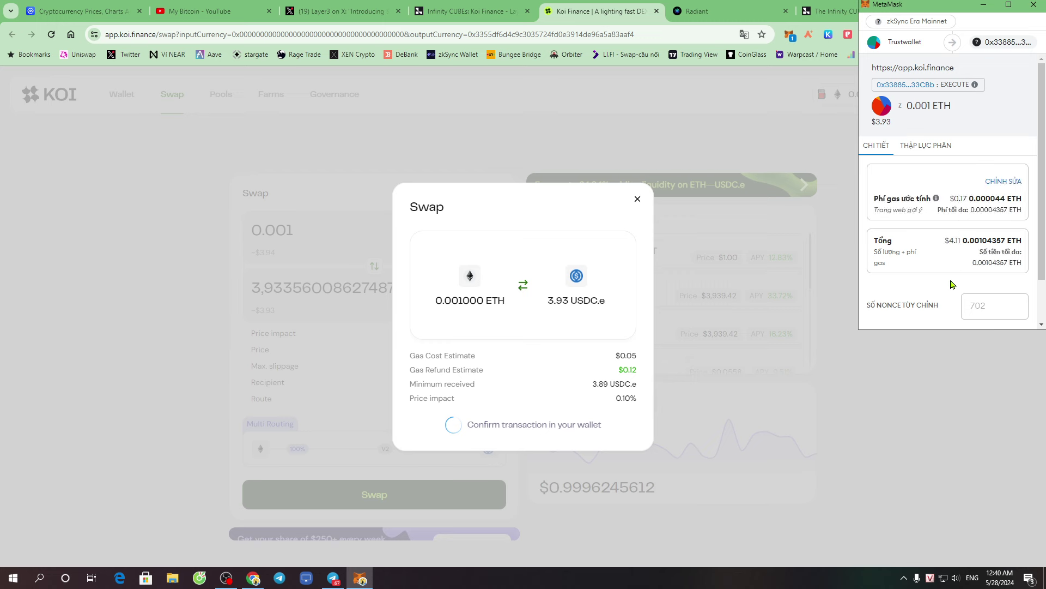
scroll(959, 286, down, 1)
click(991, 308)
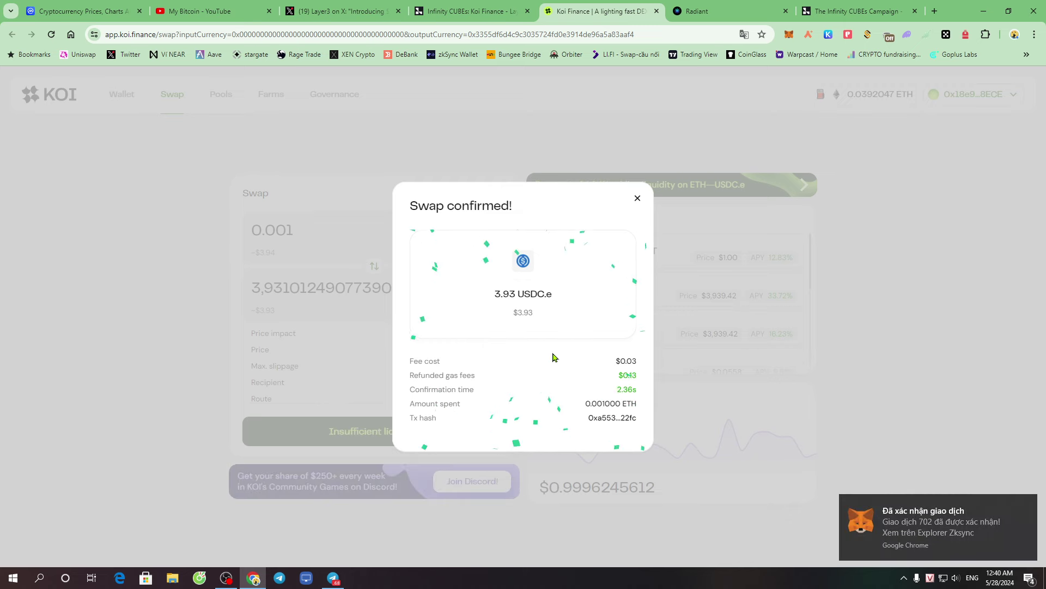
Return to the Layer3 Koi Finance quest and verify the Swap via Koi task
click(469, 11)
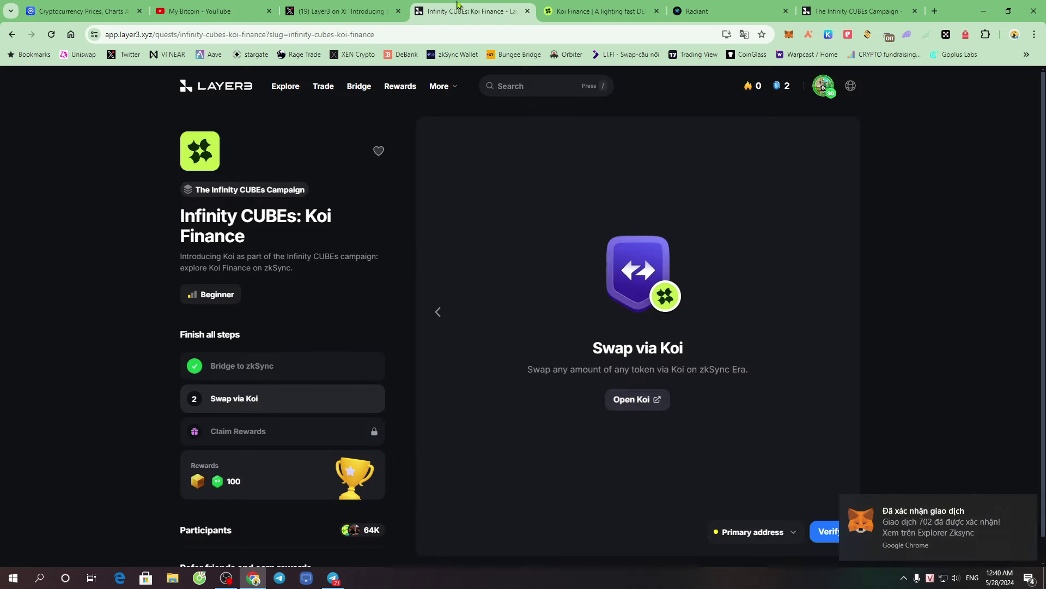
click(831, 534)
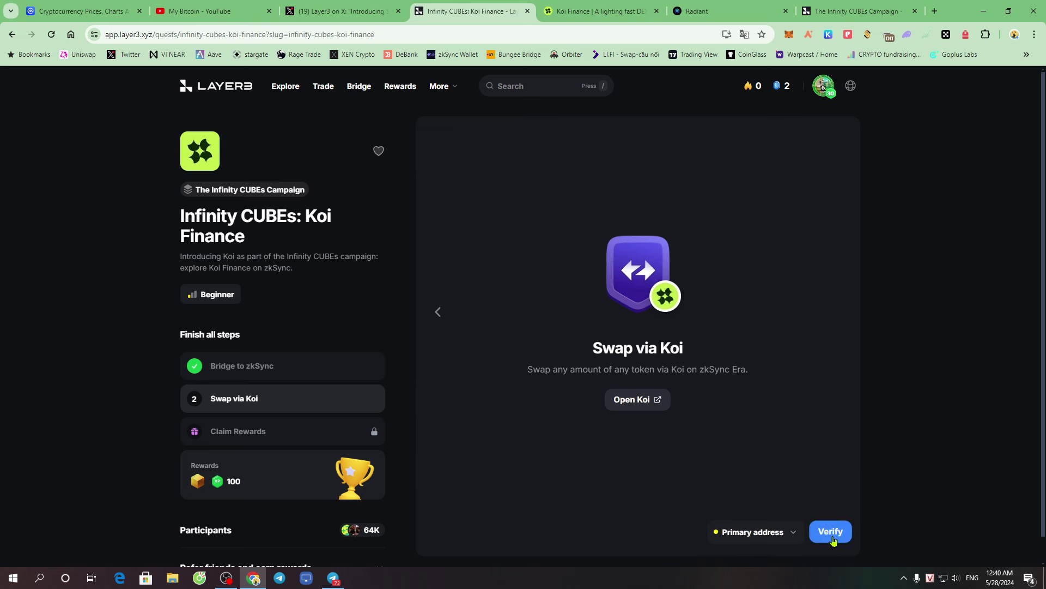
click(831, 535)
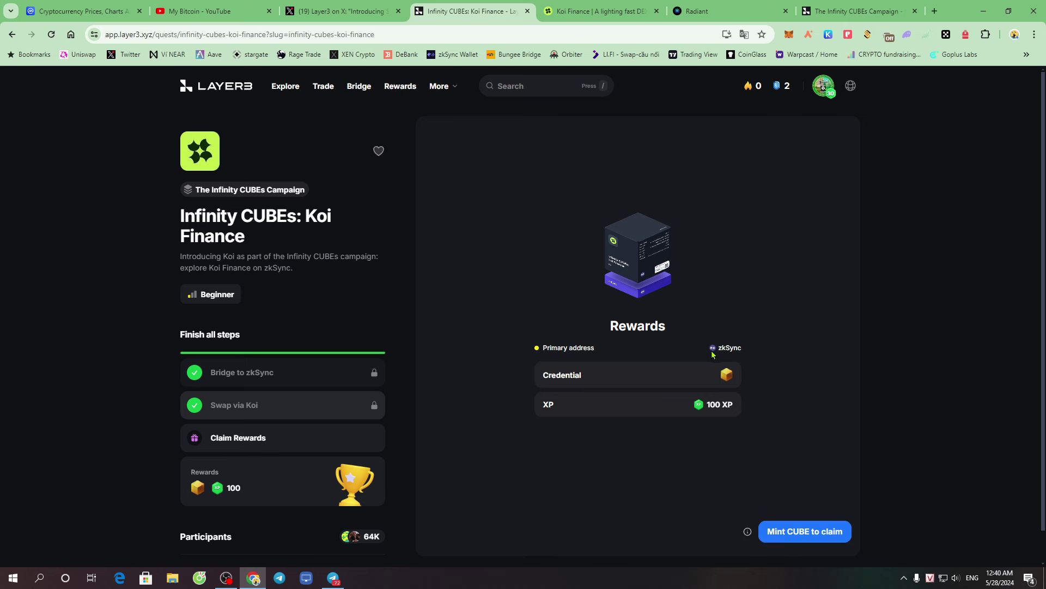
Try to claim the Koi Finance quest rewards by minting the CUBE on zkSync
click(812, 538)
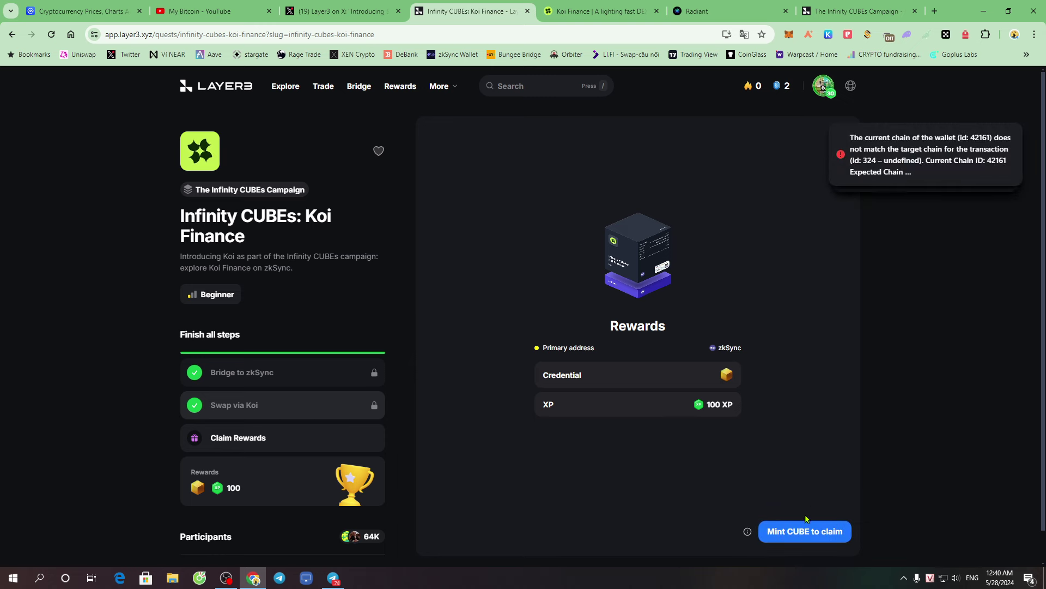
click(807, 526)
click(807, 527)
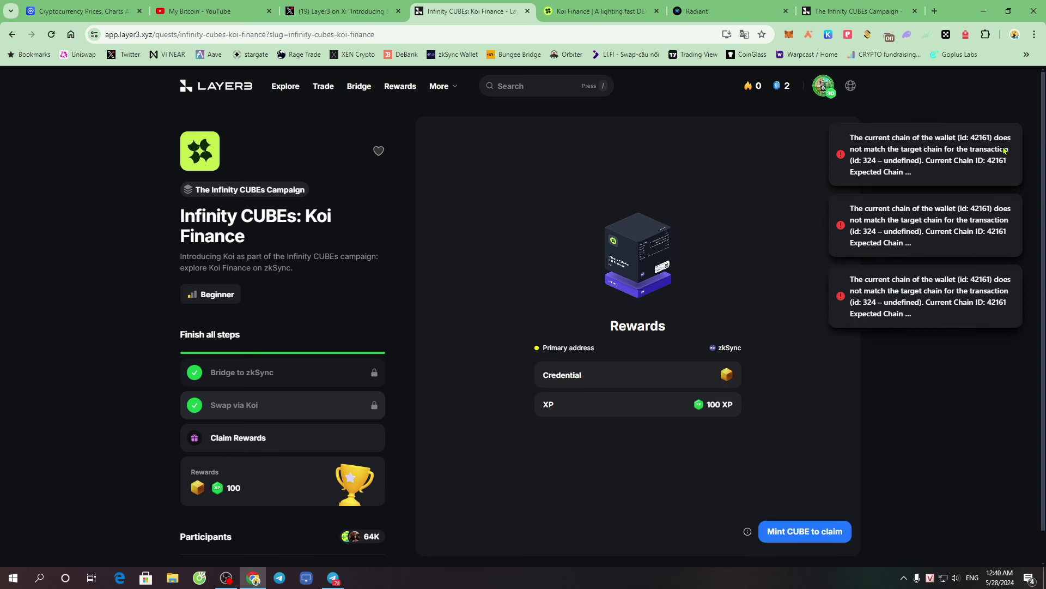
Reload the Koi Finance quest, mint its CUBE on zkSync with MetaMask confirmation, and continue past the completion screen
click(50, 34)
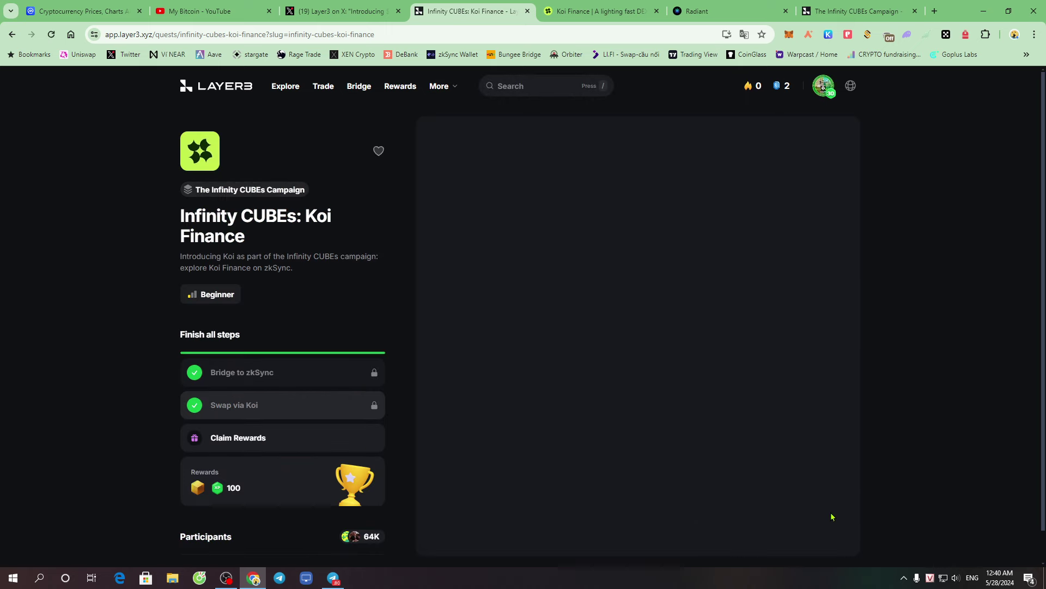
click(832, 537)
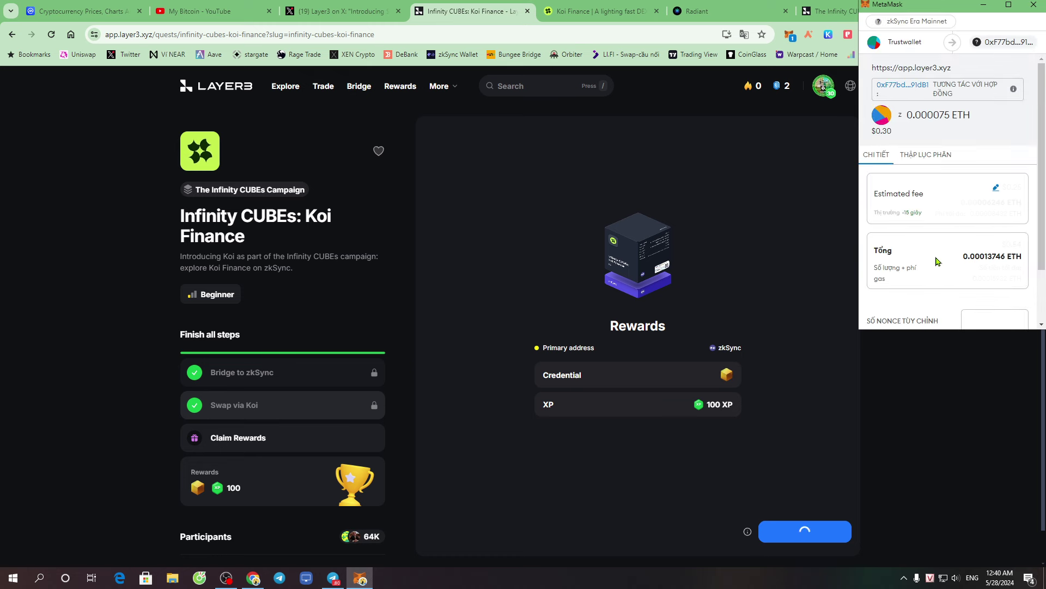
scroll(959, 278, down, 2)
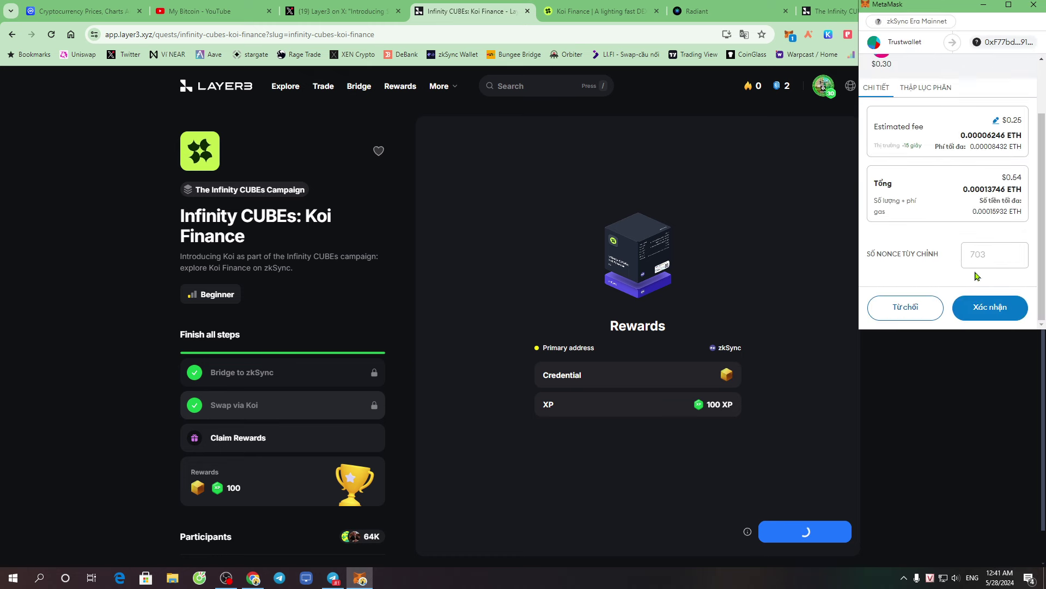
click(993, 308)
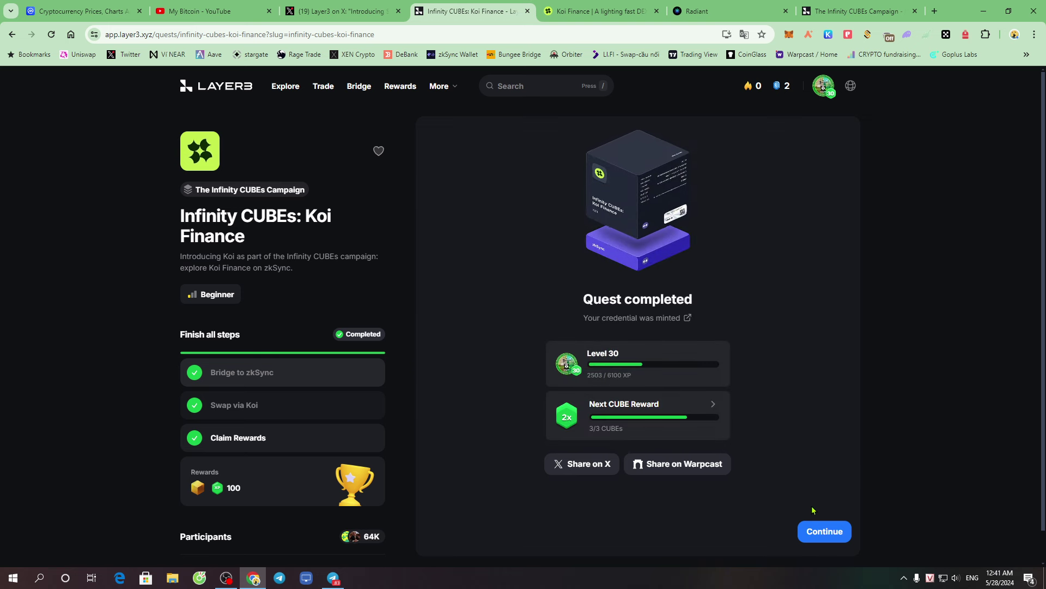
click(837, 536)
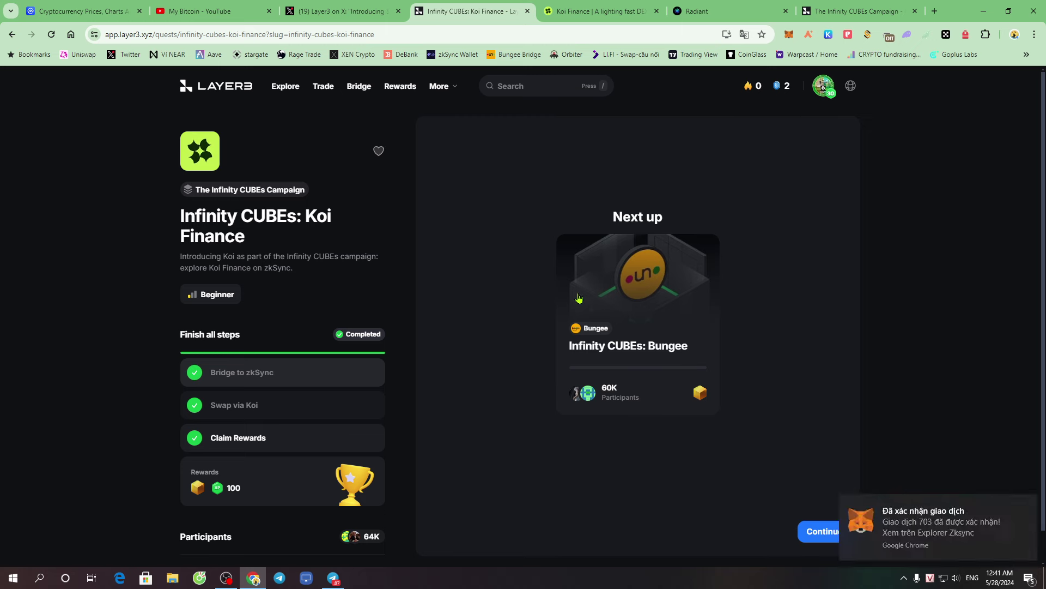
Return to the Infinity CUBEs Campaign collection and open the Trader Joe quest
click(11, 34)
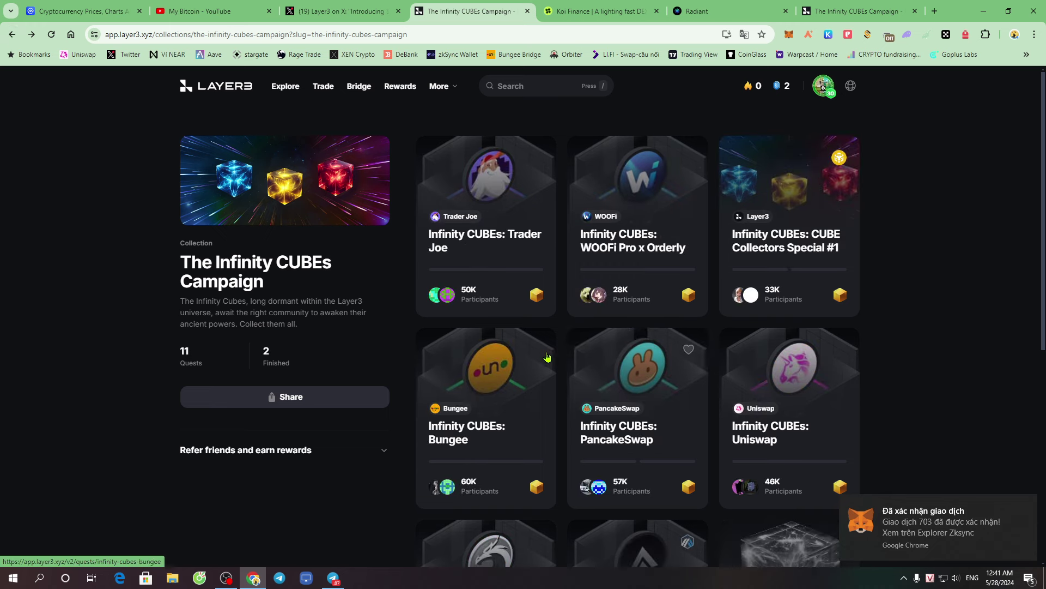
scroll(703, 409, down, 3)
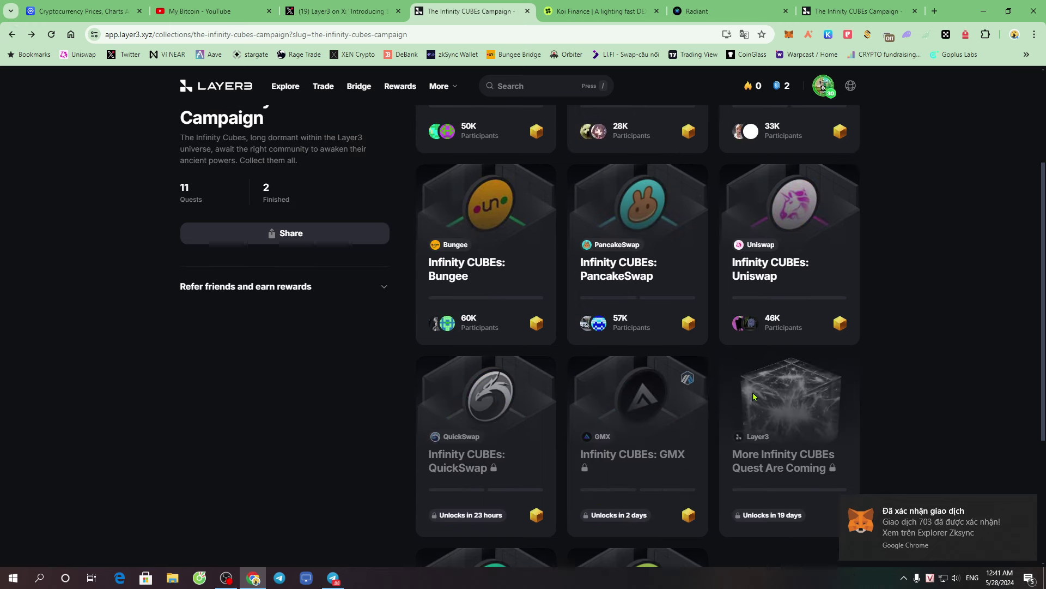
scroll(703, 413, up, 3)
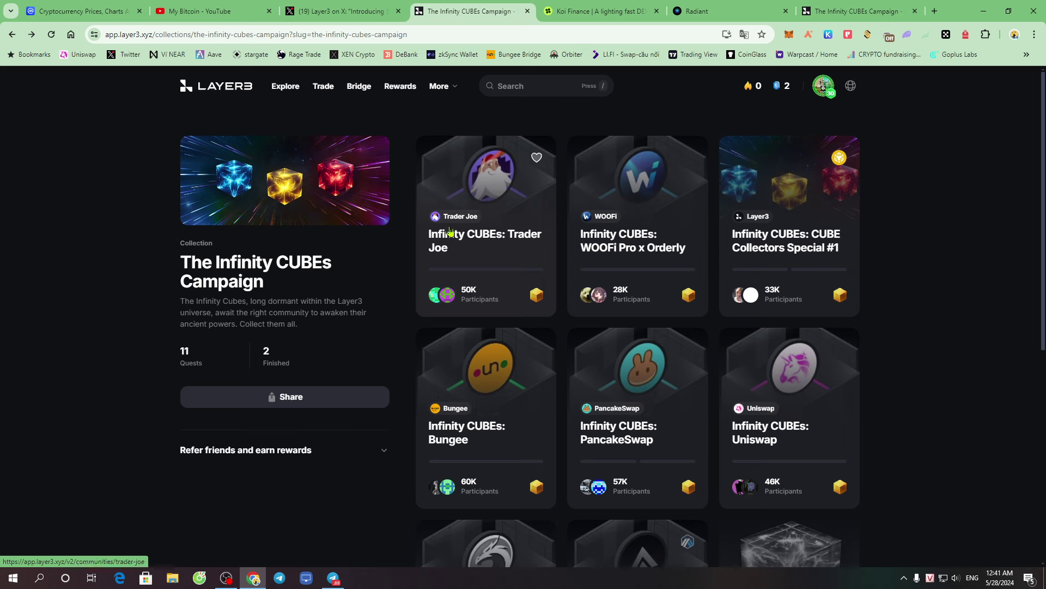
click(492, 227)
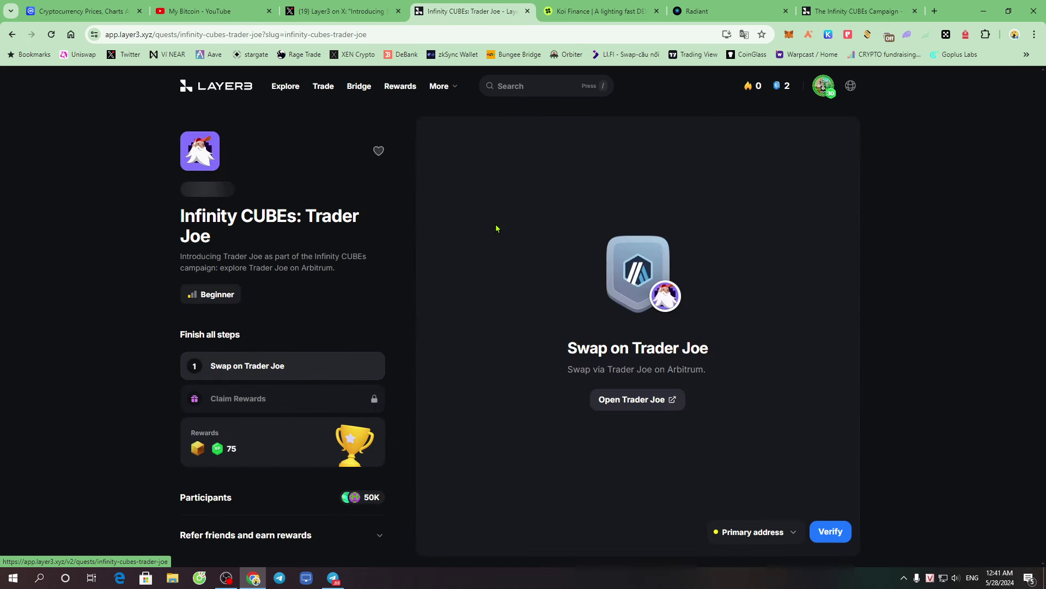
Read the Swap on Trader Joe task description and check whether the task can already be verified
drag(656, 349, 699, 349)
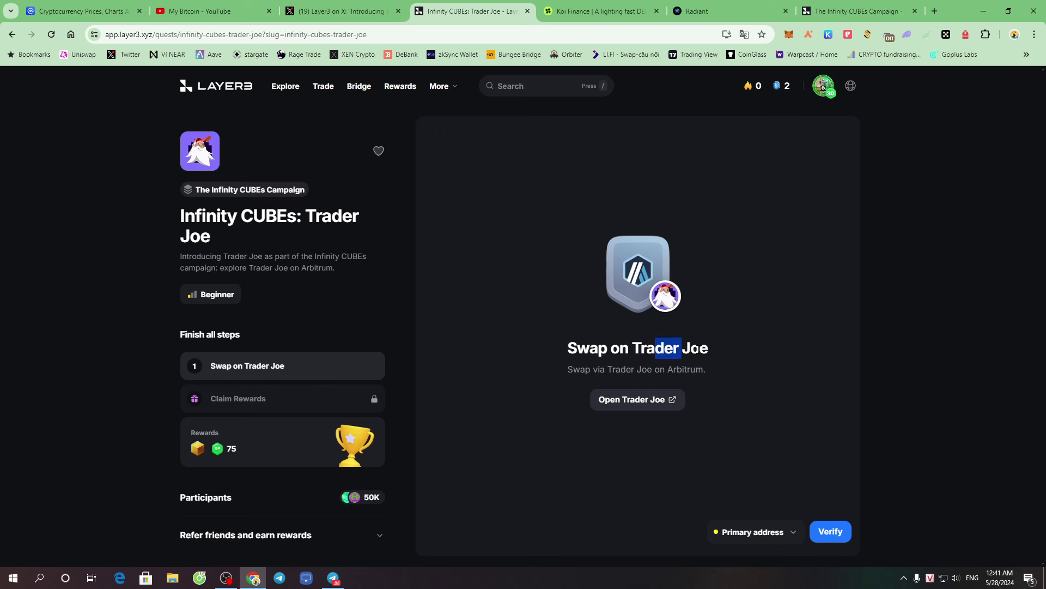
drag(605, 371, 696, 372)
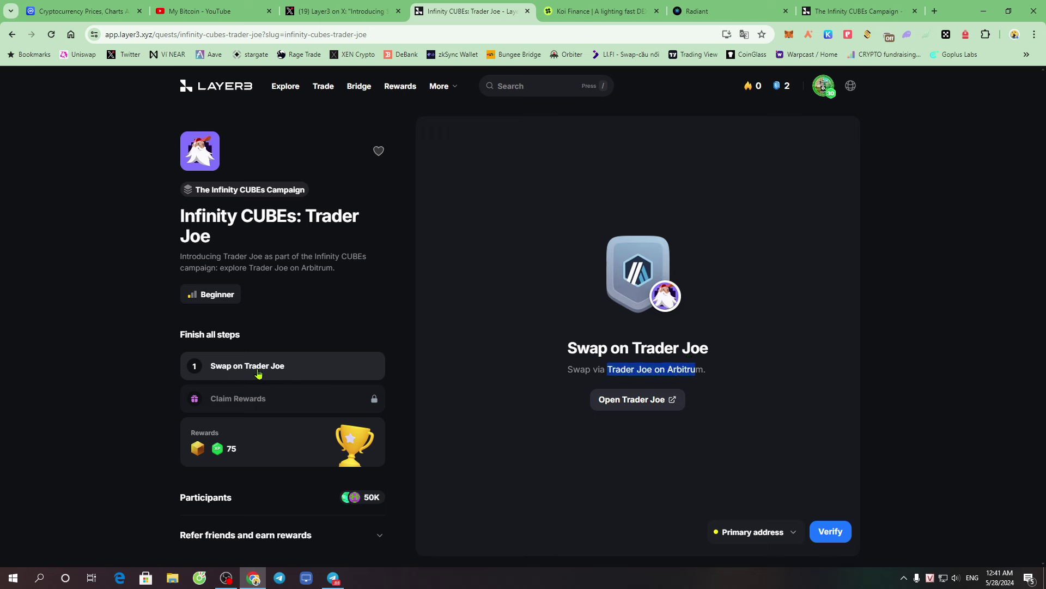
click(831, 532)
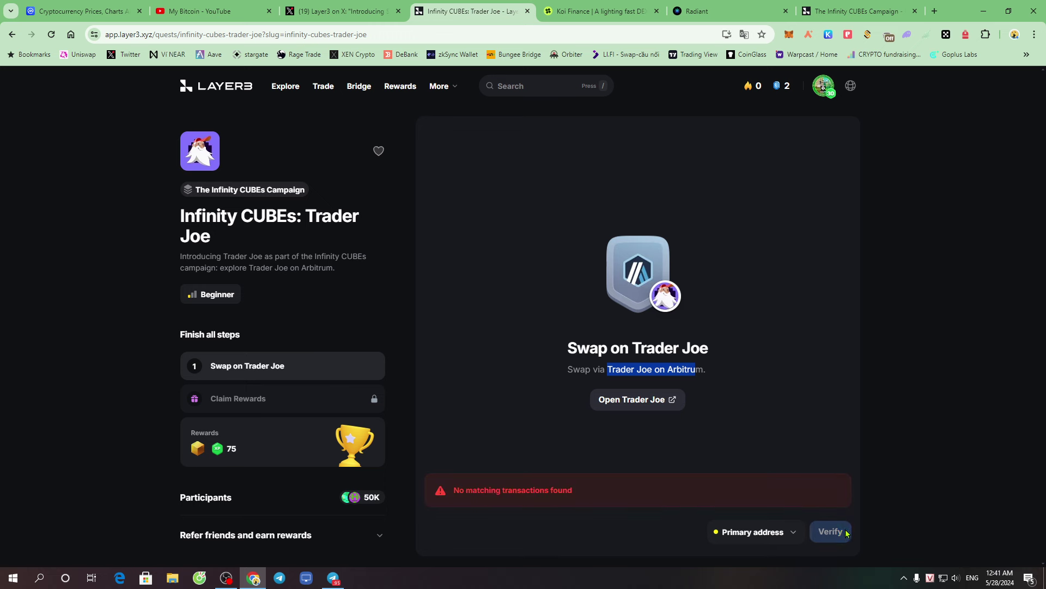
click(803, 484)
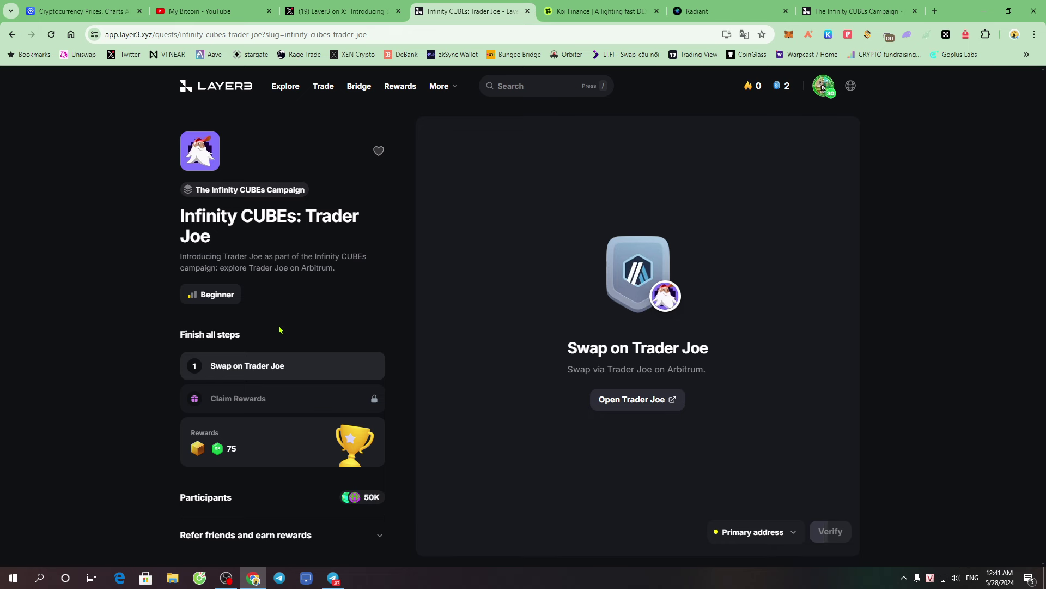
Open Trader Joe from the quest task and choose Arbitrum as its network
click(651, 409)
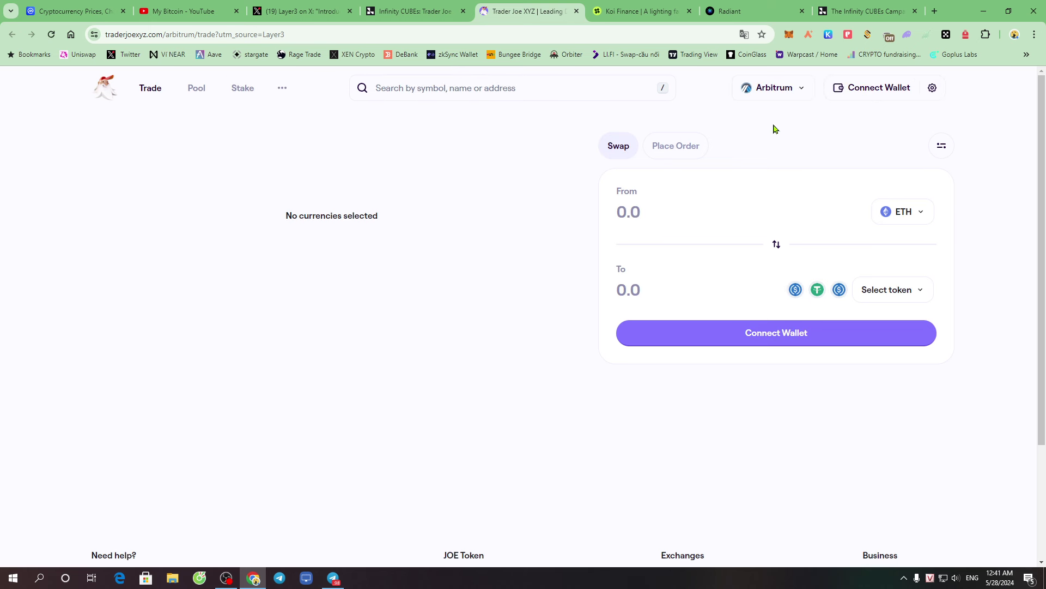
click(778, 91)
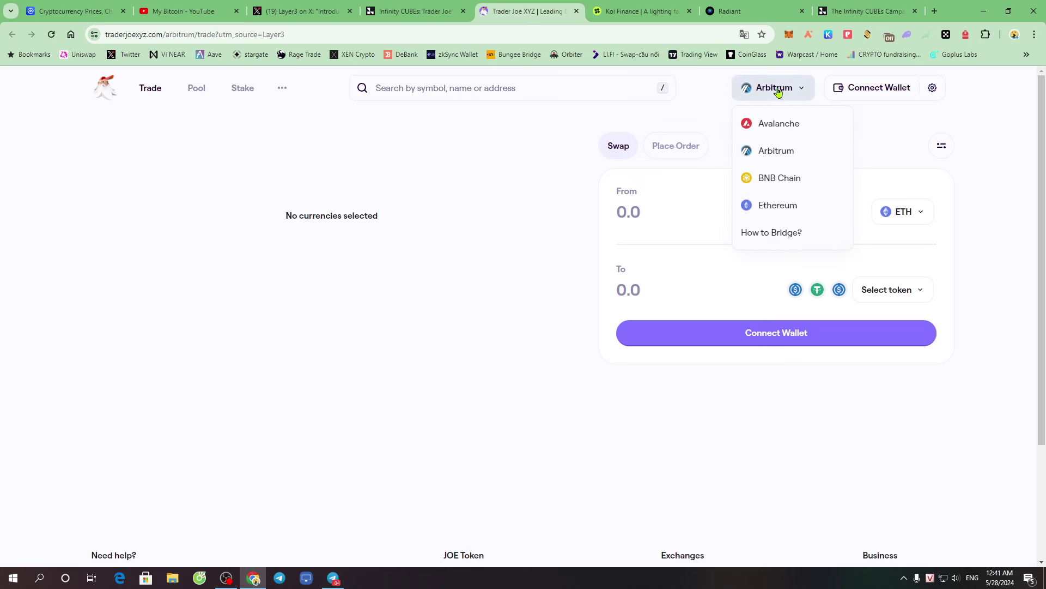
click(774, 155)
Accept the terms, connect MetaMask to Trader Joe on Arbitrum One, and reject the request to switch to zkSync Era Mainnet
click(876, 91)
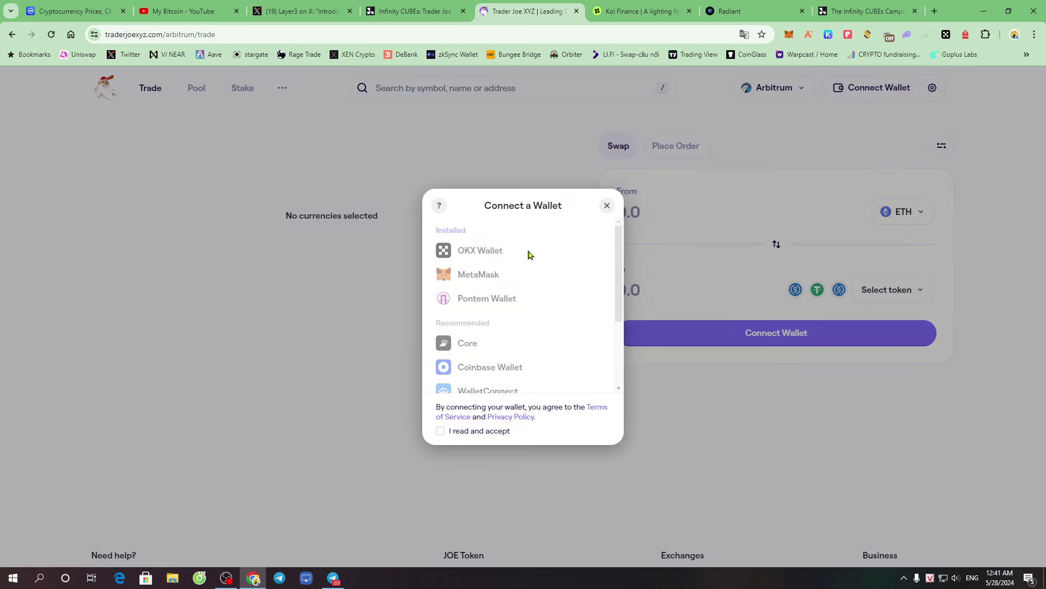
click(441, 432)
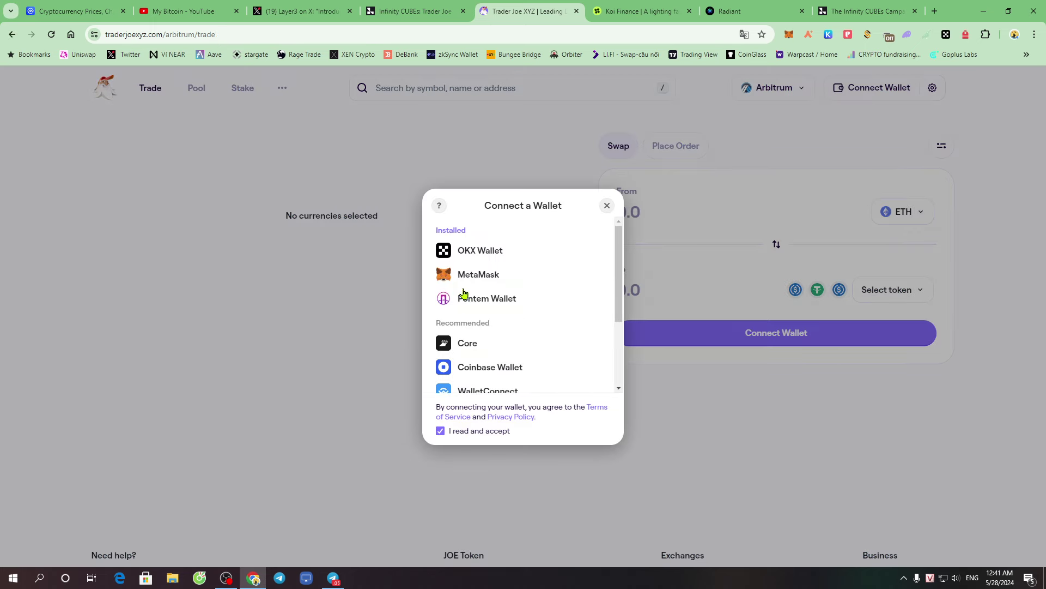
click(477, 275)
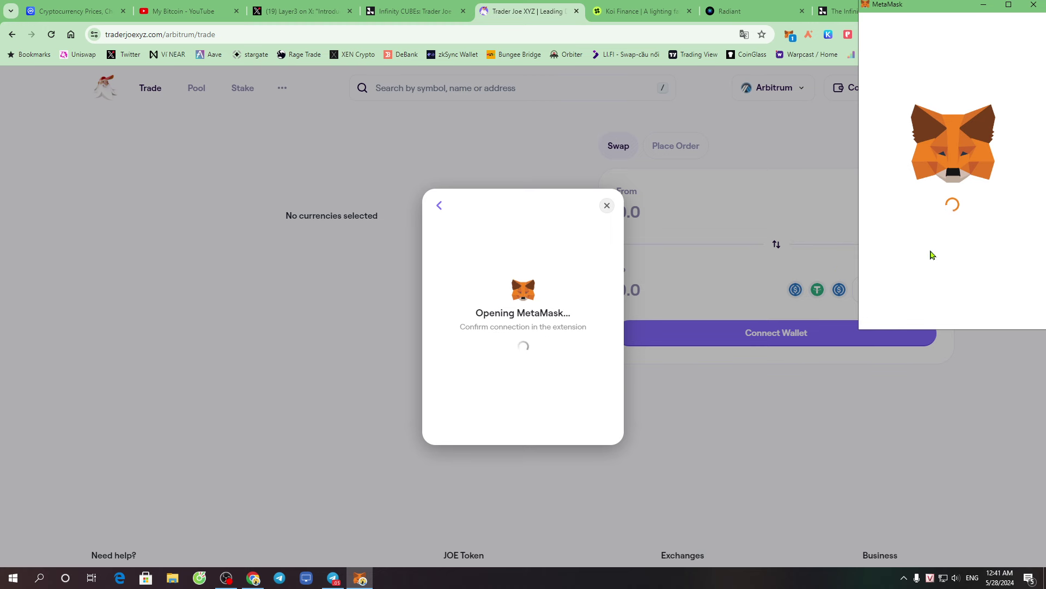
click(998, 307)
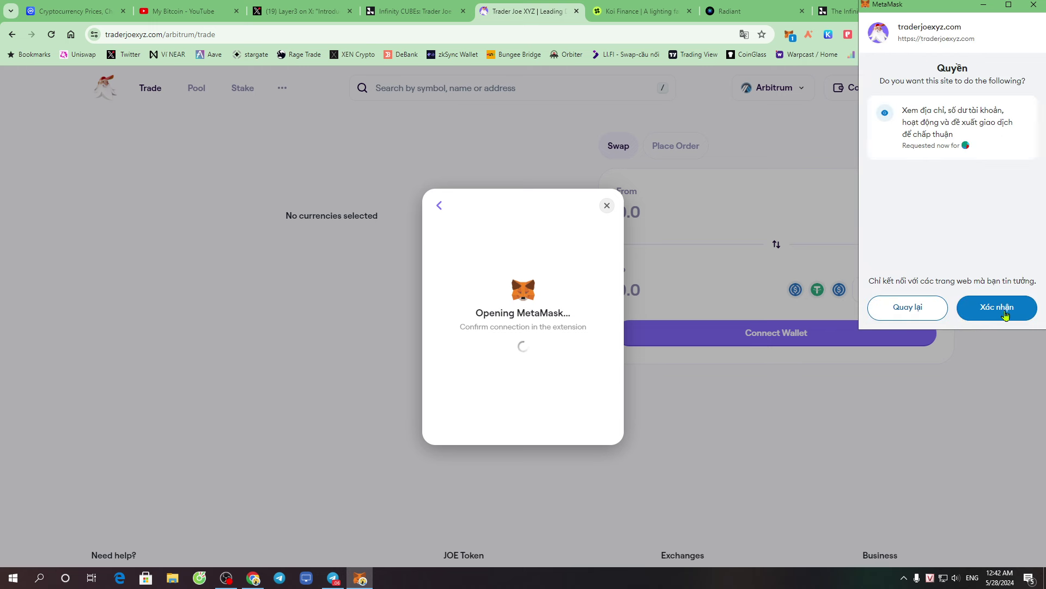
click(1002, 306)
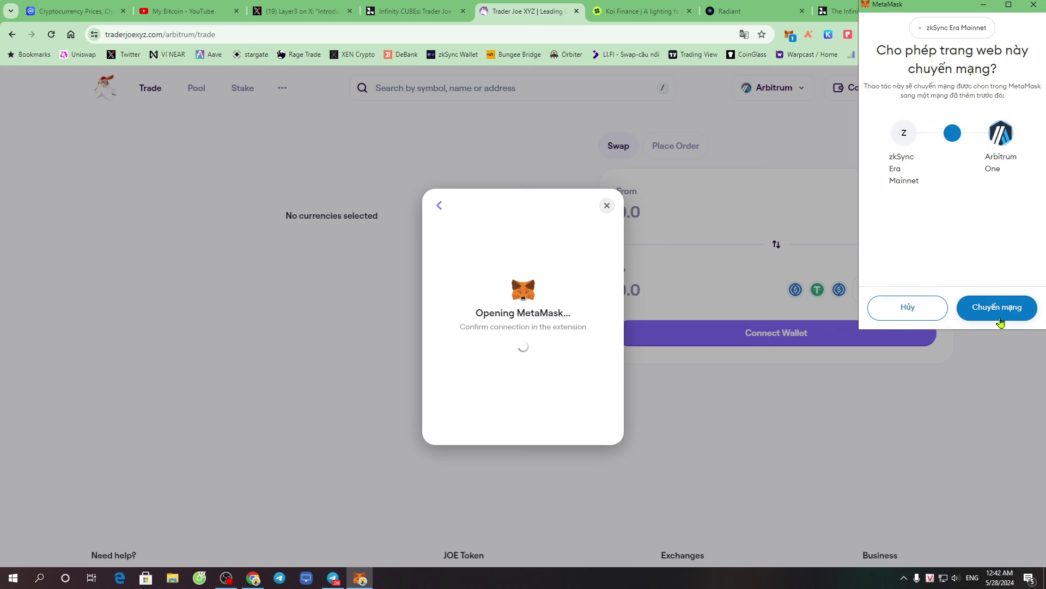
click(1004, 305)
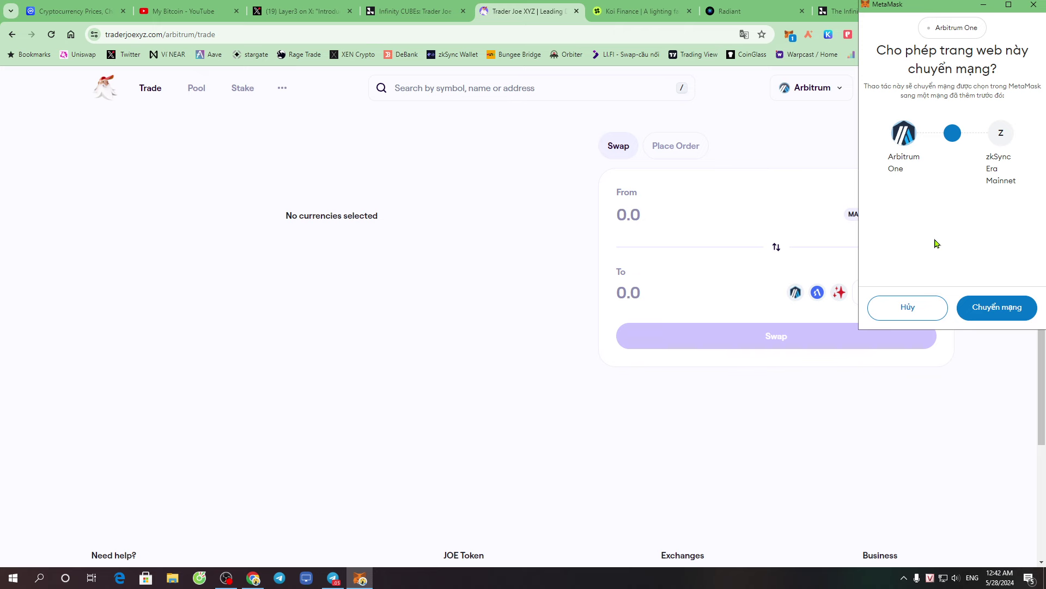
click(909, 316)
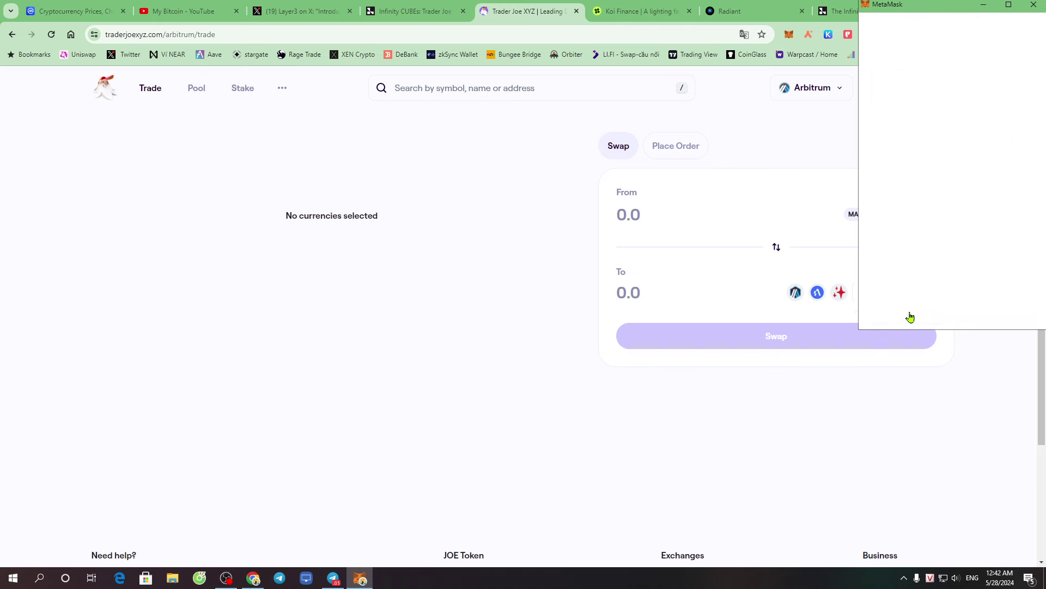
Close the Koi Finance and Radiant pages and return to the Trader Joe swap page
click(625, 6)
click(689, 12)
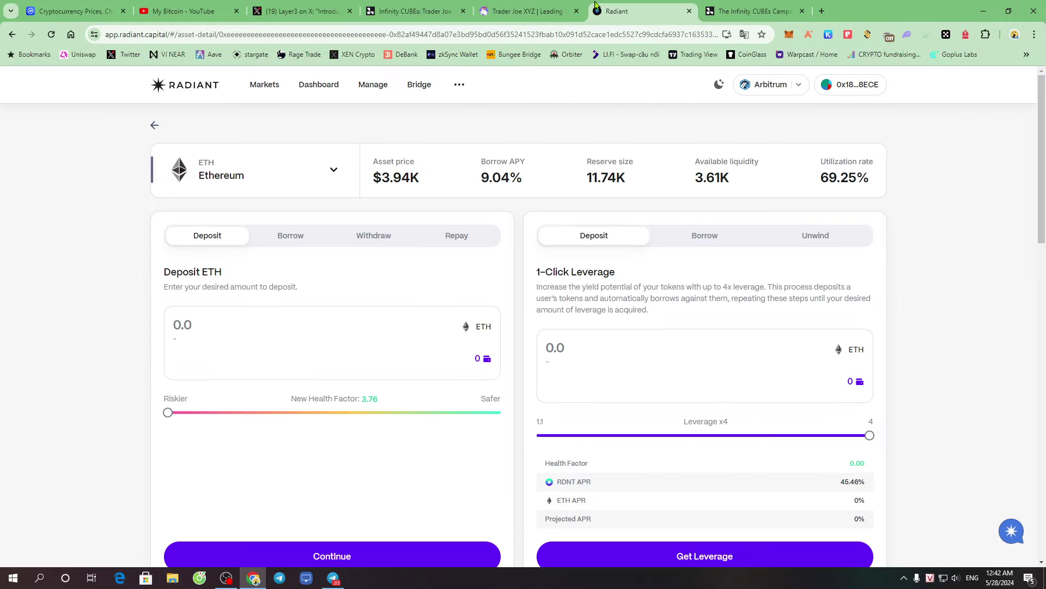
click(689, 11)
click(526, 11)
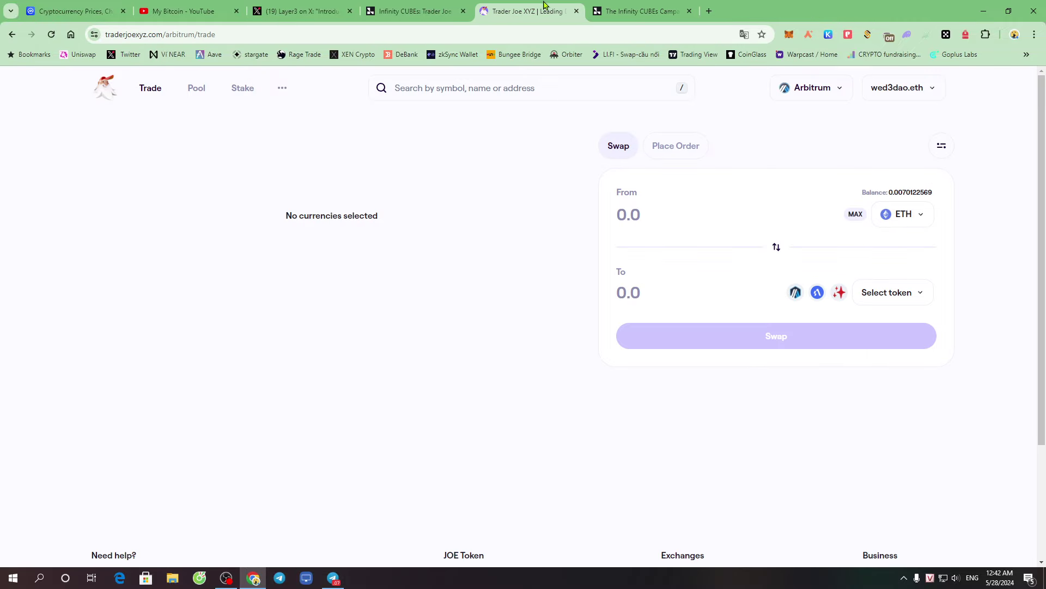
Try to set up a Trader Joe swap of the maximum ALTD balance to ETH
click(907, 221)
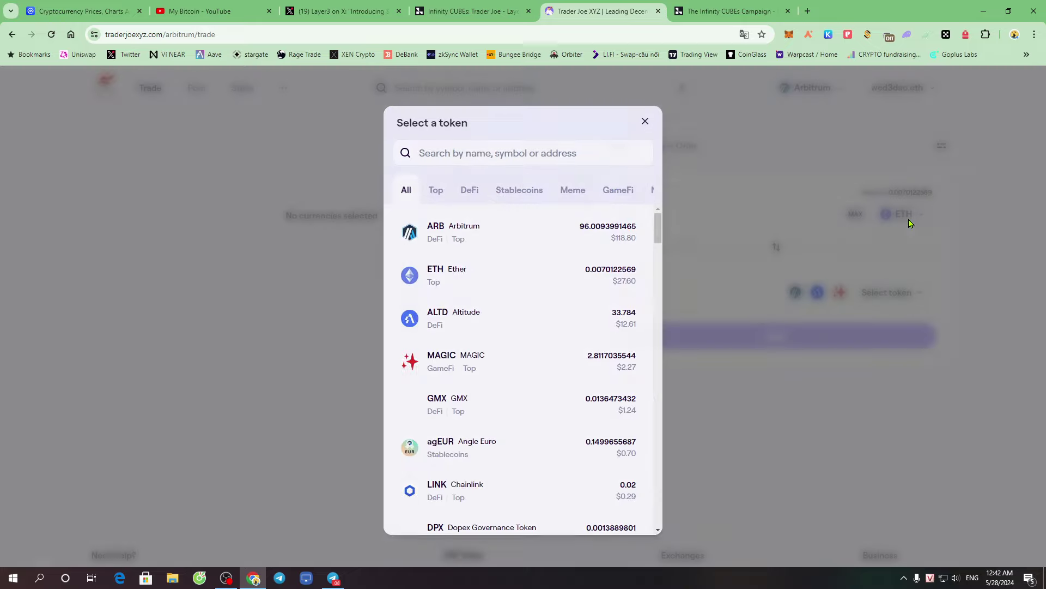
click(587, 284)
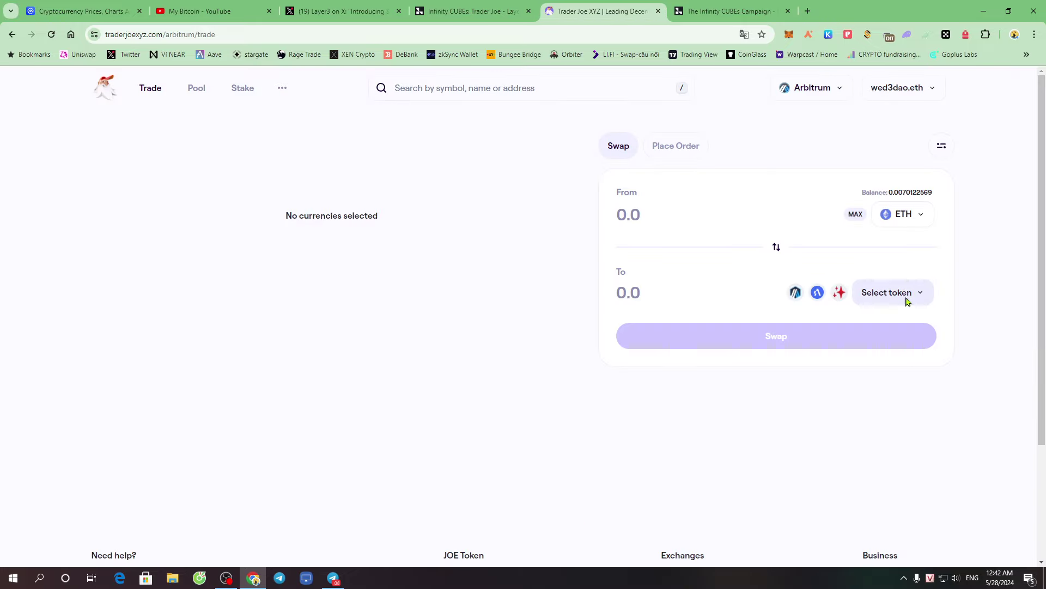
click(907, 300)
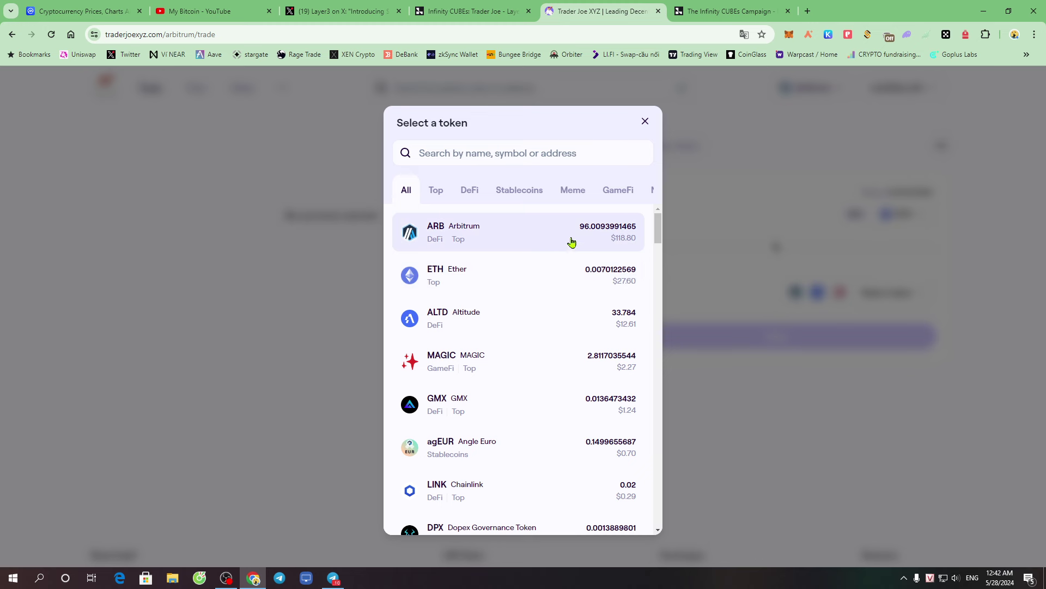
click(558, 324)
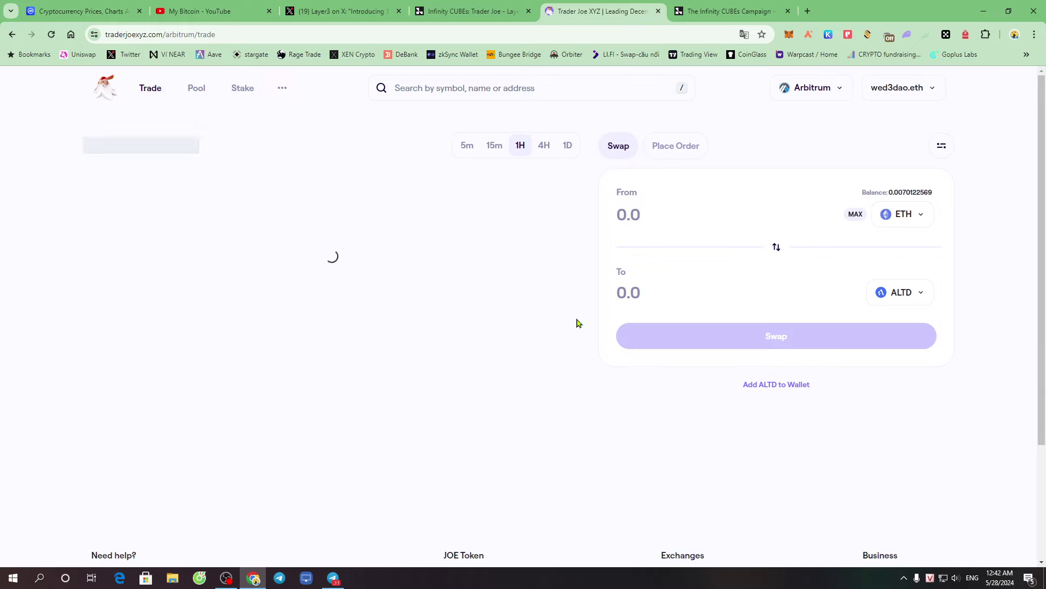
click(775, 248)
click(851, 216)
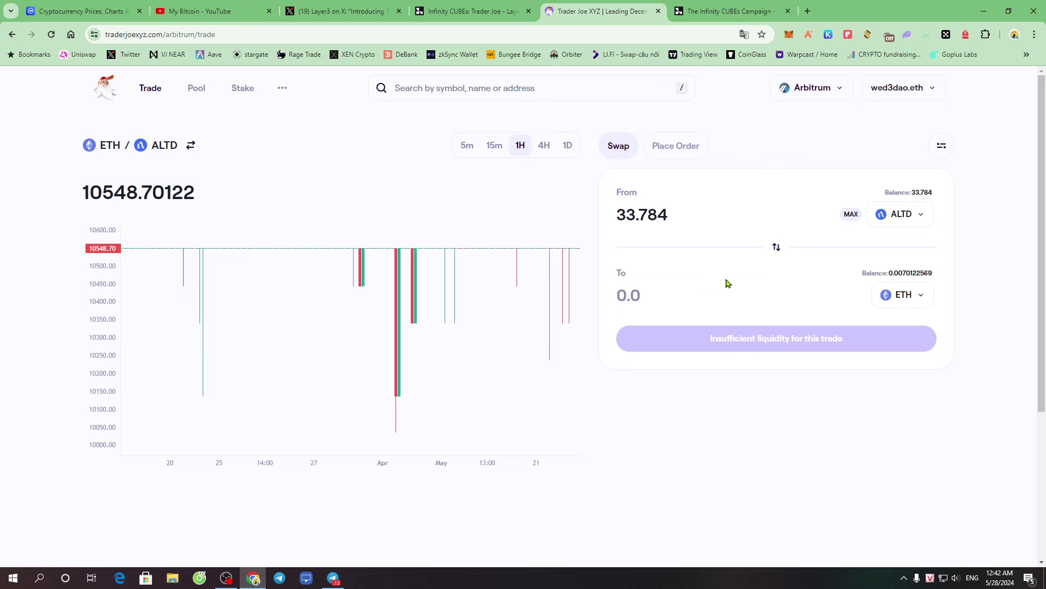
Reverse the swap pair so ETH is the input token, and choose ARB as the output token
click(777, 247)
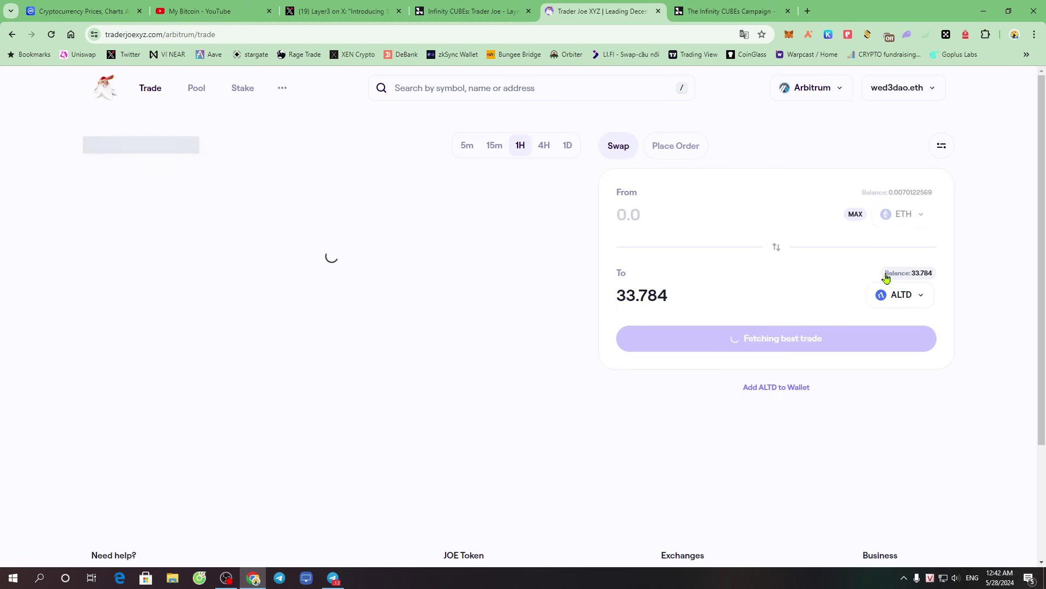
click(909, 296)
click(561, 238)
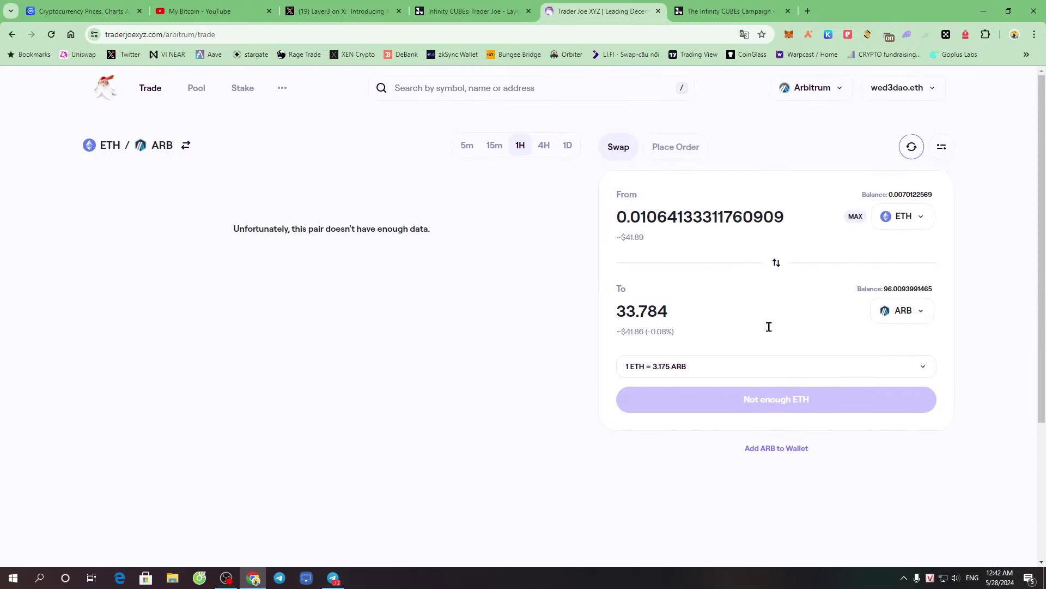
click(918, 311)
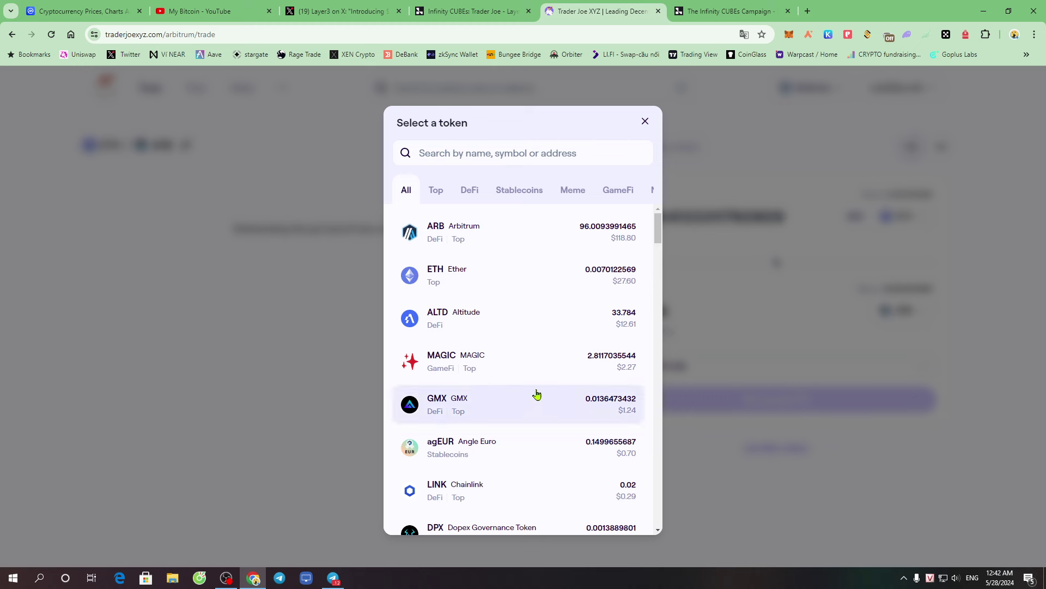
scroll(494, 420, down, 3)
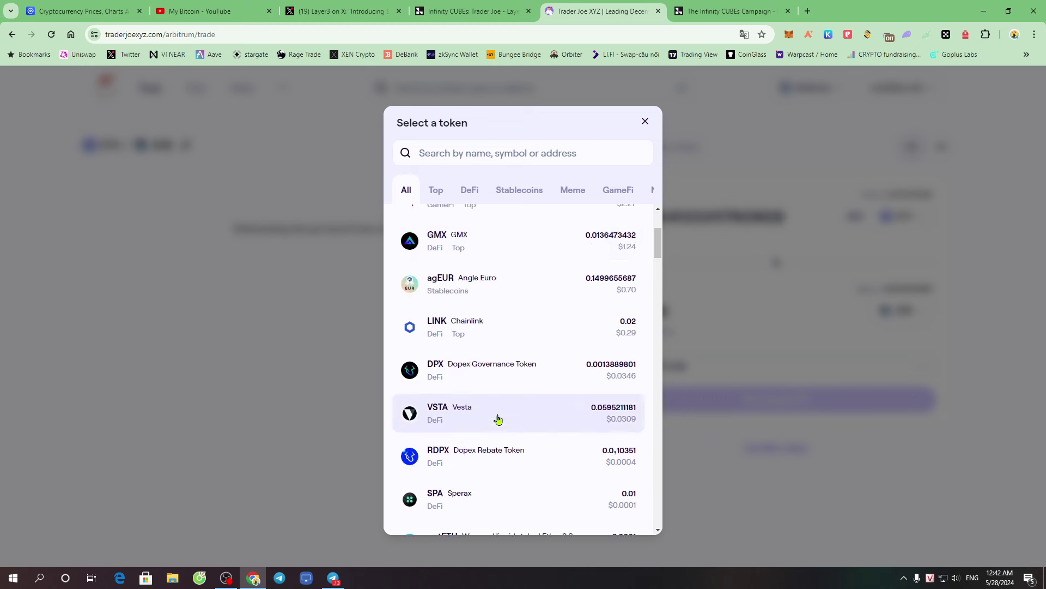
scroll(497, 419, down, 3)
scroll(512, 415, up, 6)
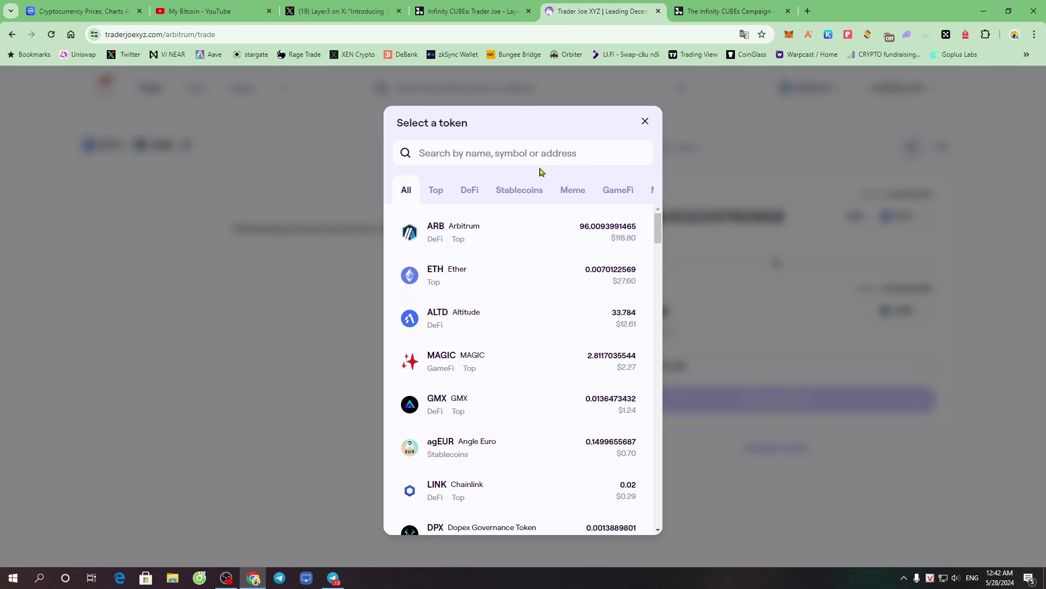
click(1022, 226)
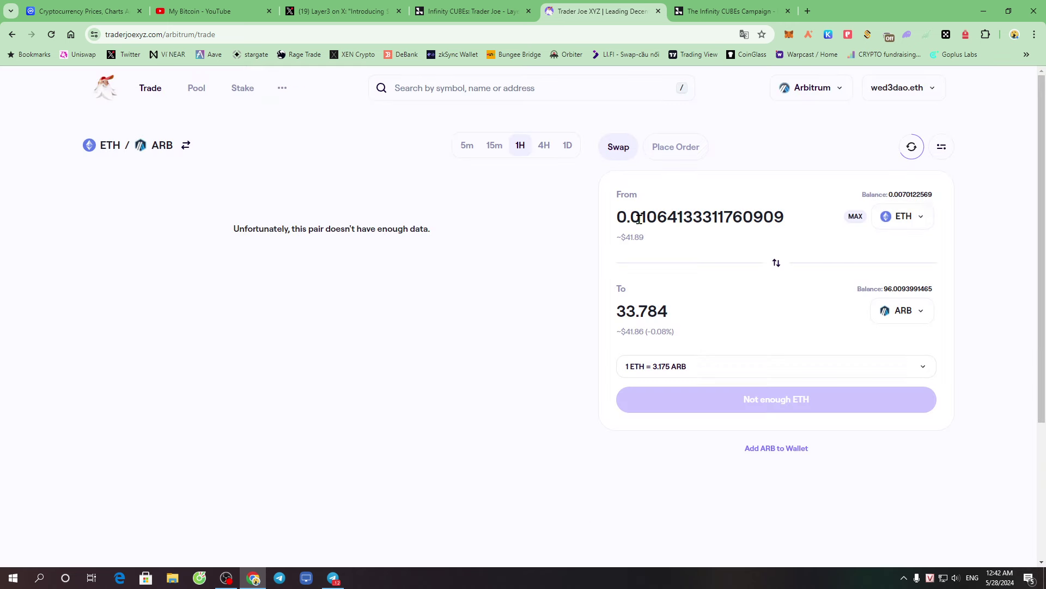
Set the Trader Joe swap amount to 0.001 ETH
drag(639, 219, 848, 234)
text(000)
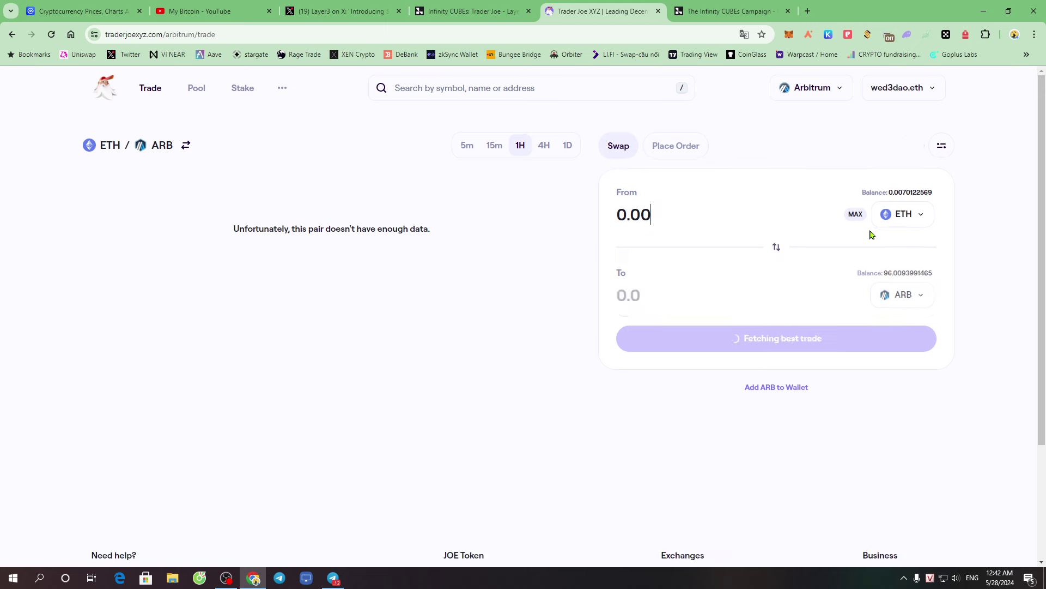
key(BackSpace)
key(BackSpace)
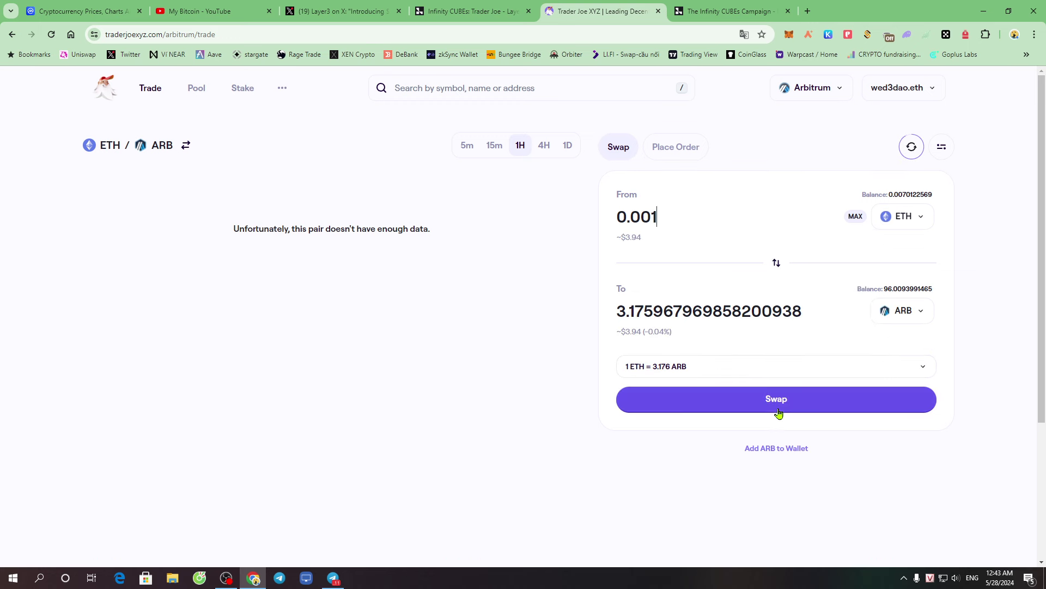
Submit the ETH to ARB swap and approve the transaction in Pocket Universe and MetaMask
click(741, 401)
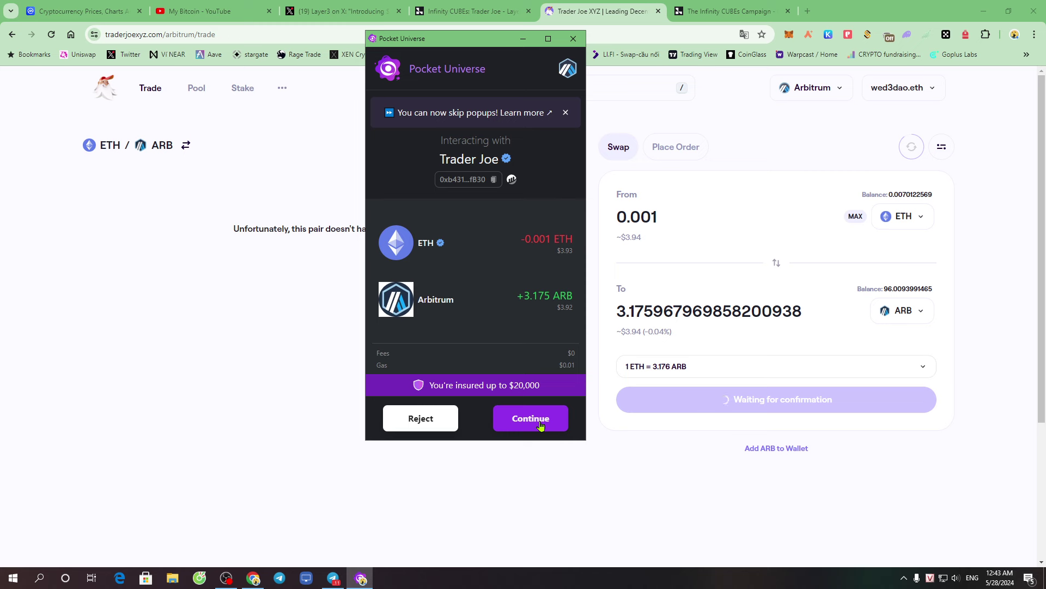
click(531, 421)
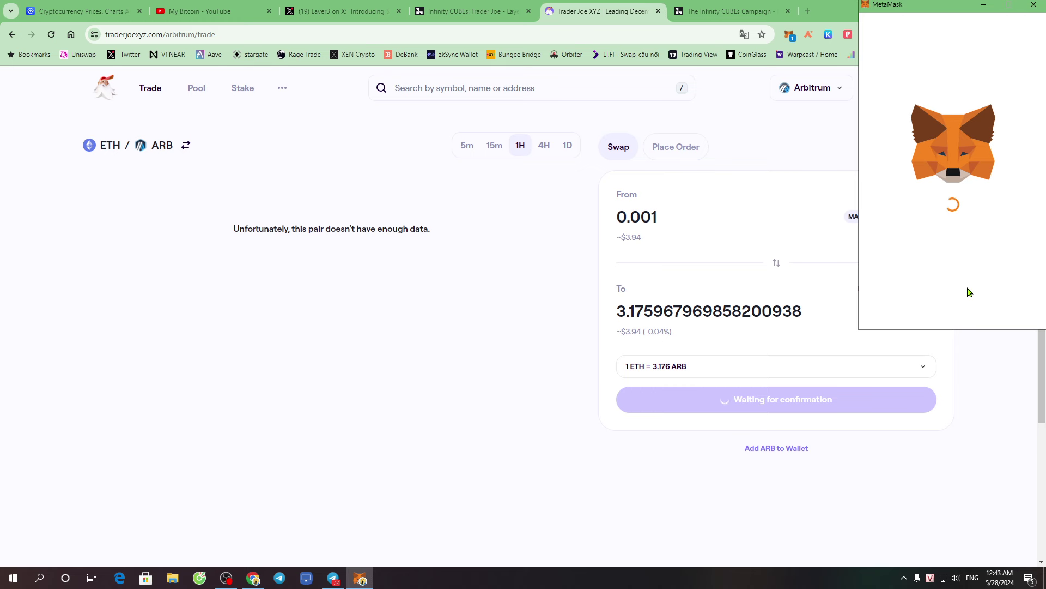
scroll(992, 291, down, 3)
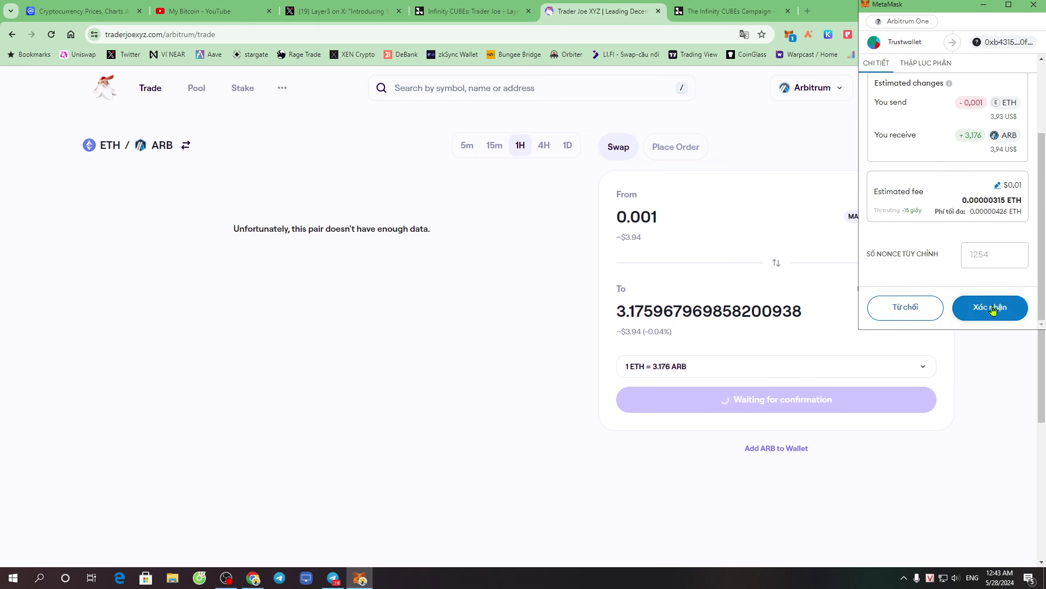
click(1000, 309)
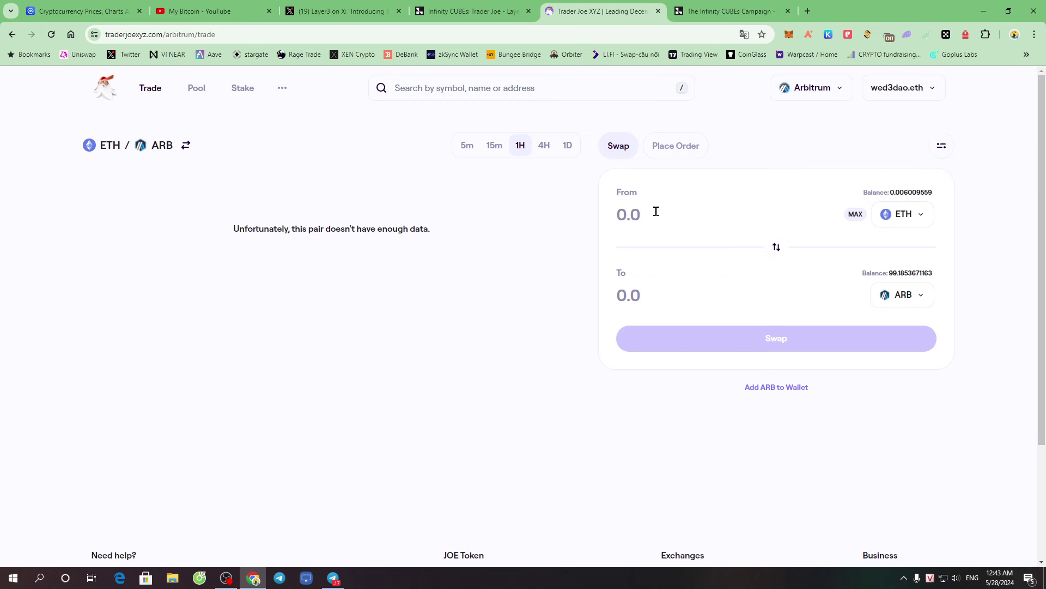
Return to the Layer3 Trader Joe quest and verify the Swap on Trader Joe task with the primary address
click(466, 11)
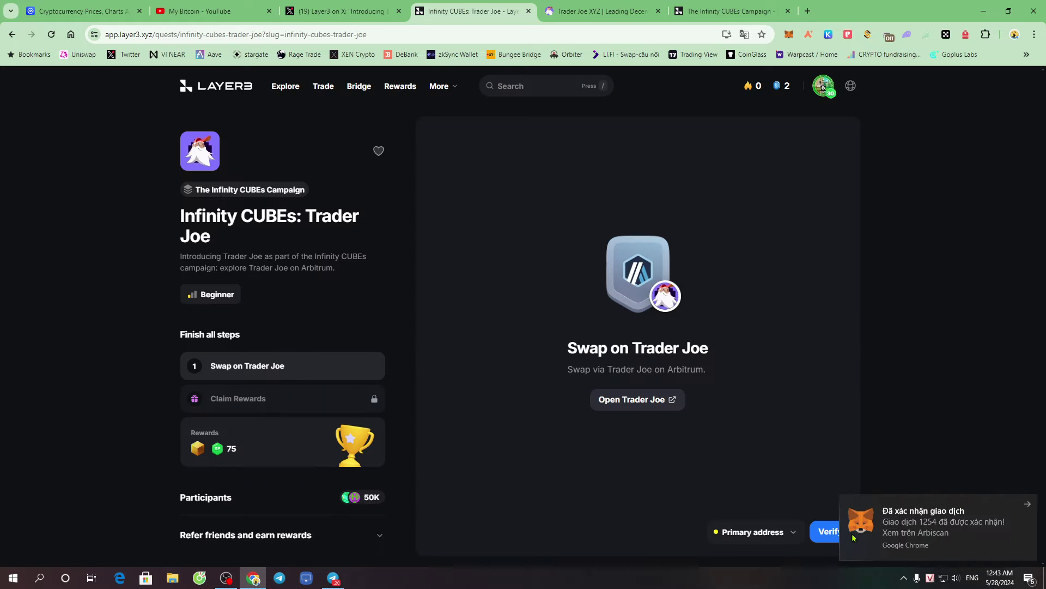
click(1025, 532)
click(831, 531)
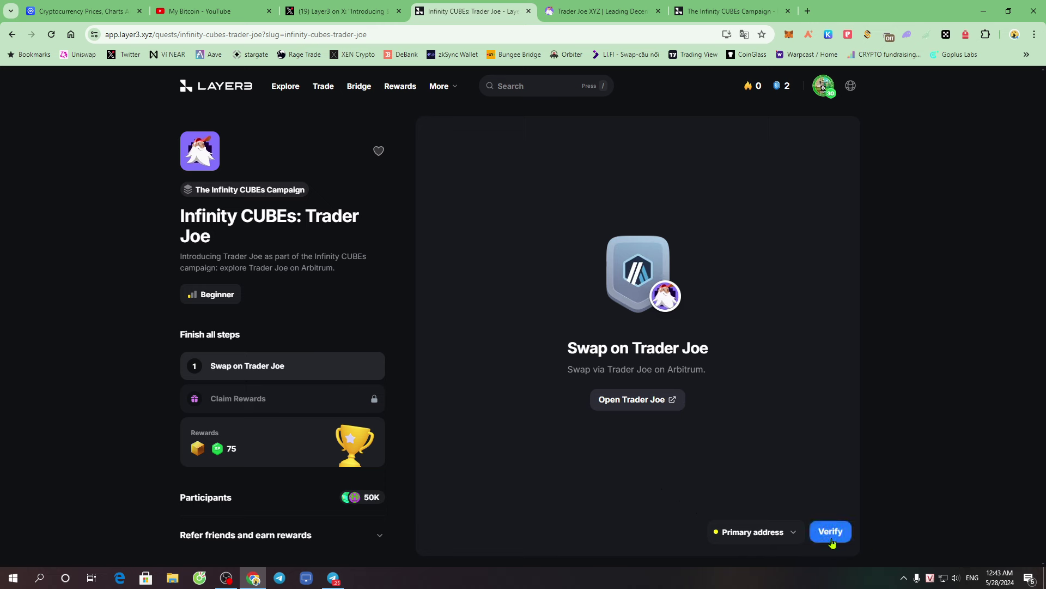
click(830, 539)
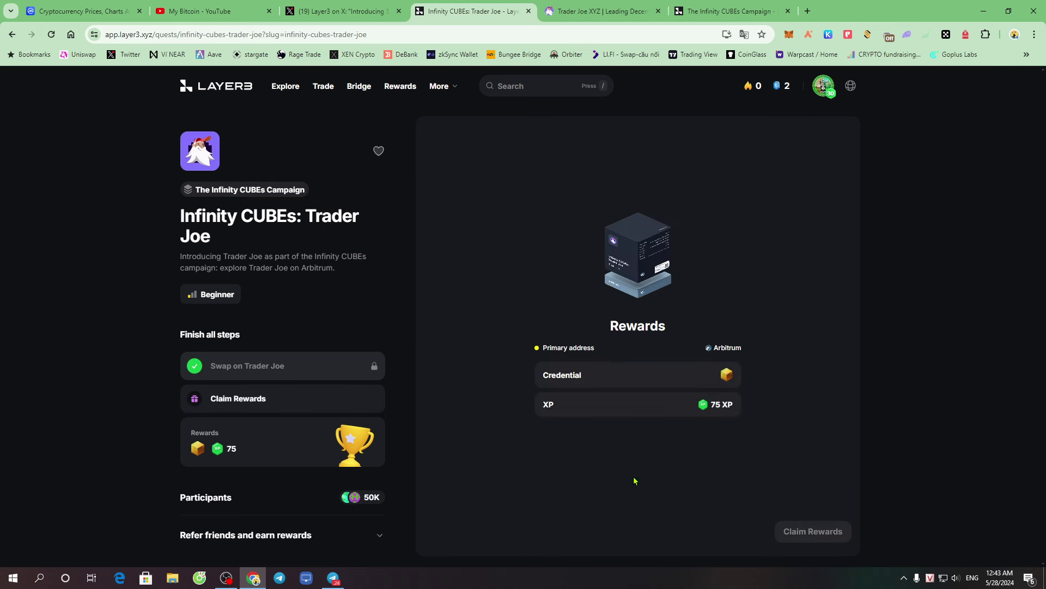
Claim the Trader Joe quest rewards on Arbitrum One, approve the CUBE mint in Pocket Universe and MetaMask, and continue past the completion screen
click(807, 536)
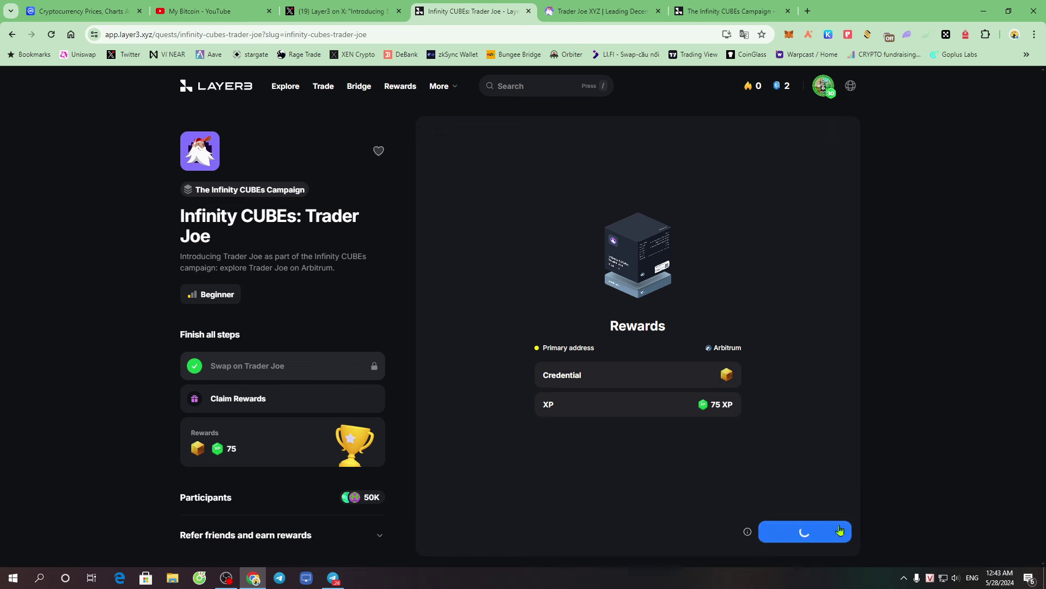
click(50, 35)
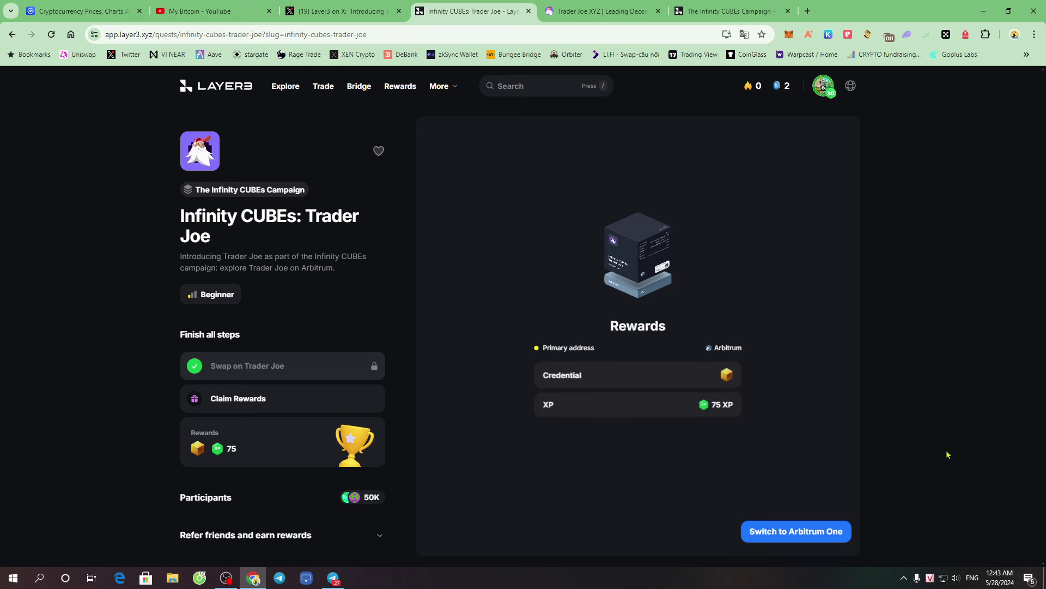
click(827, 538)
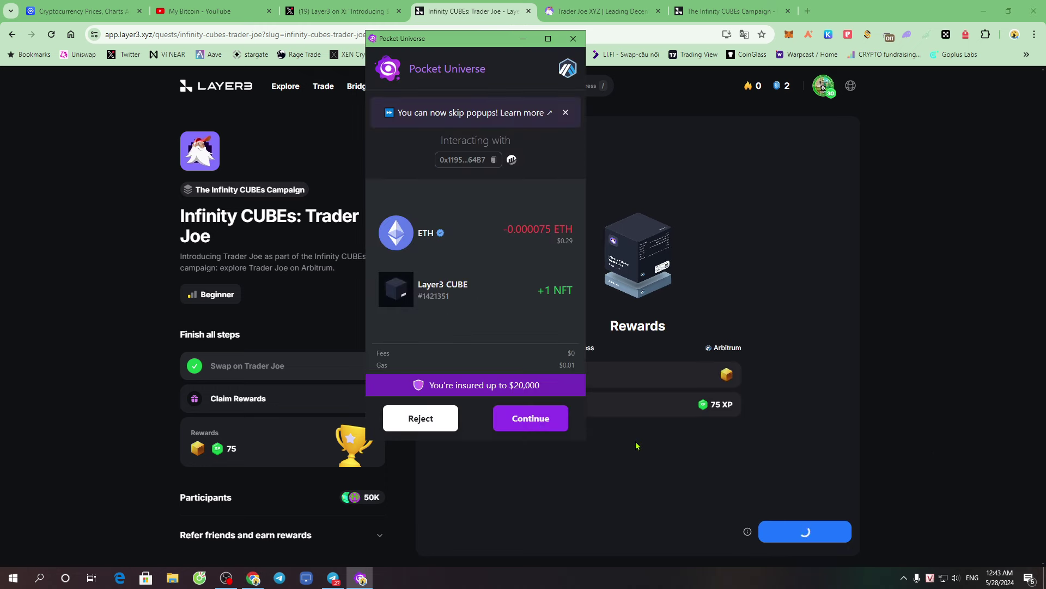
click(534, 428)
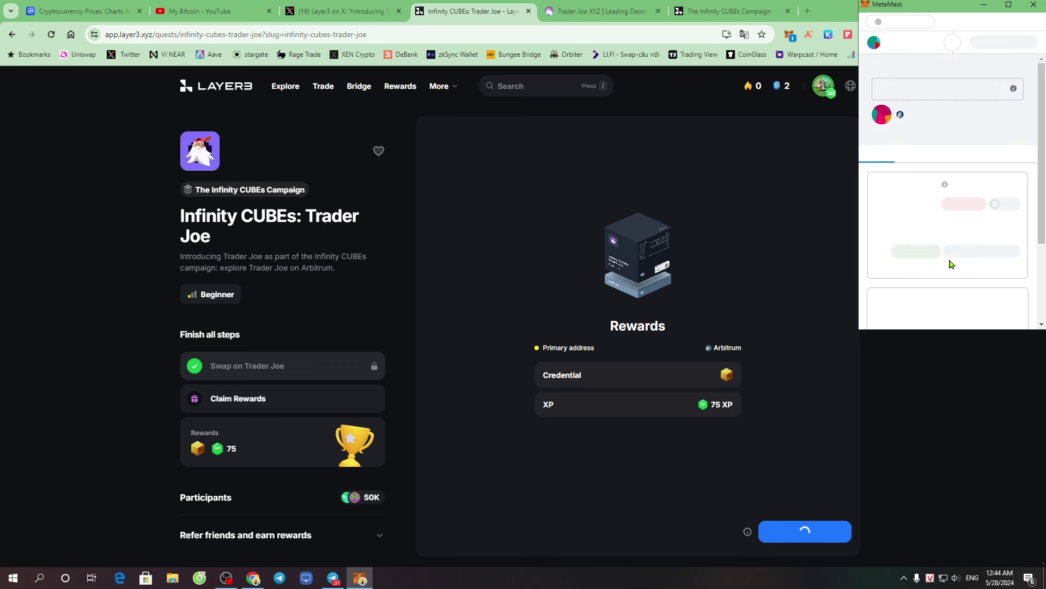
scroll(953, 266, down, 3)
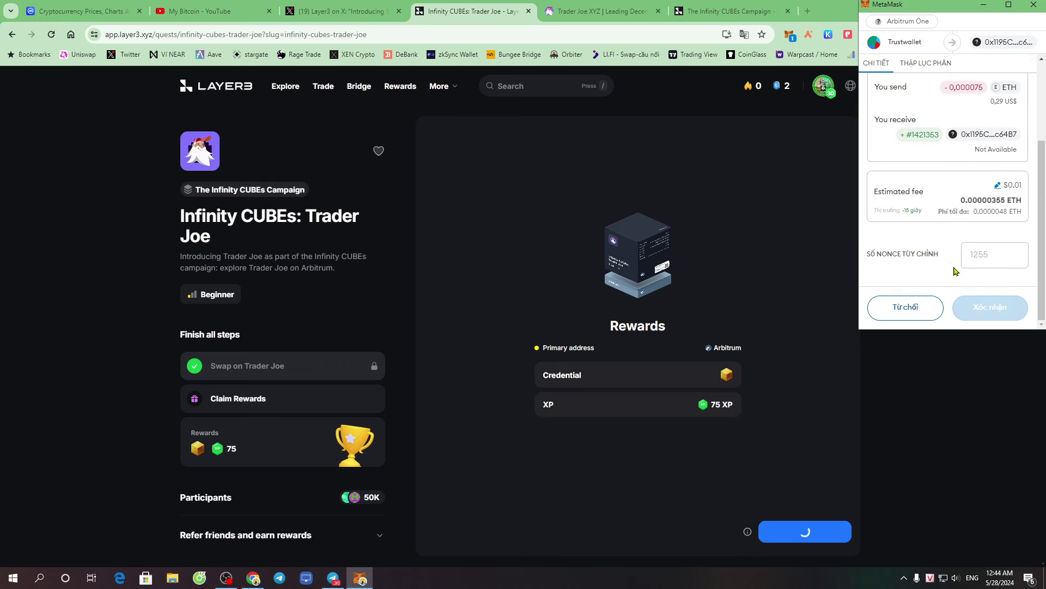
click(991, 310)
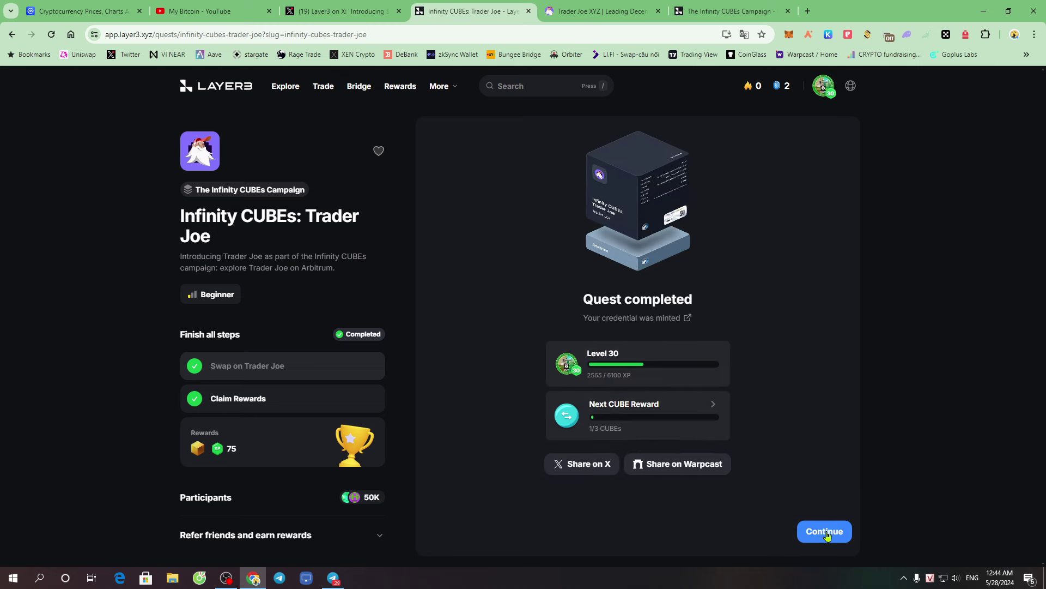
click(824, 534)
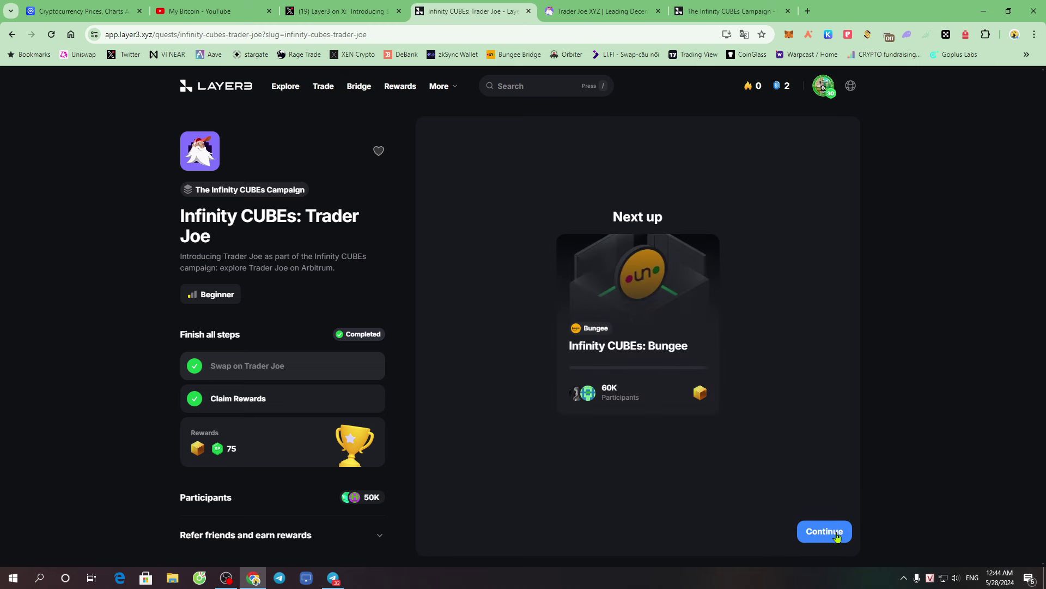
From the Infinity CUBEs campaign page, open the WOOFi Pro x Orderly quest and examine its deposit task and withdrawal fee note
click(12, 35)
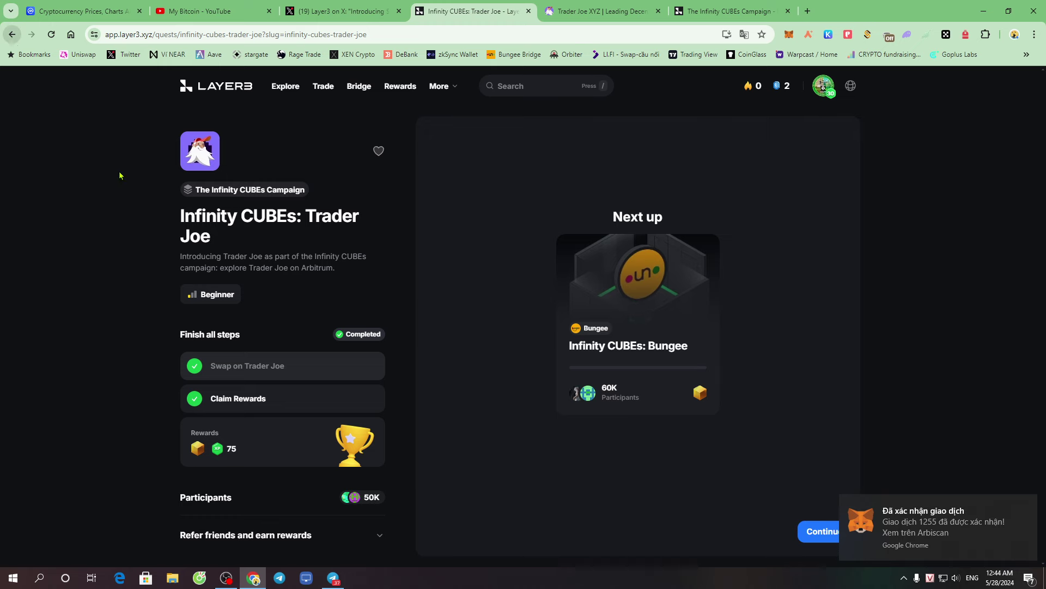
scroll(674, 357, down, 3)
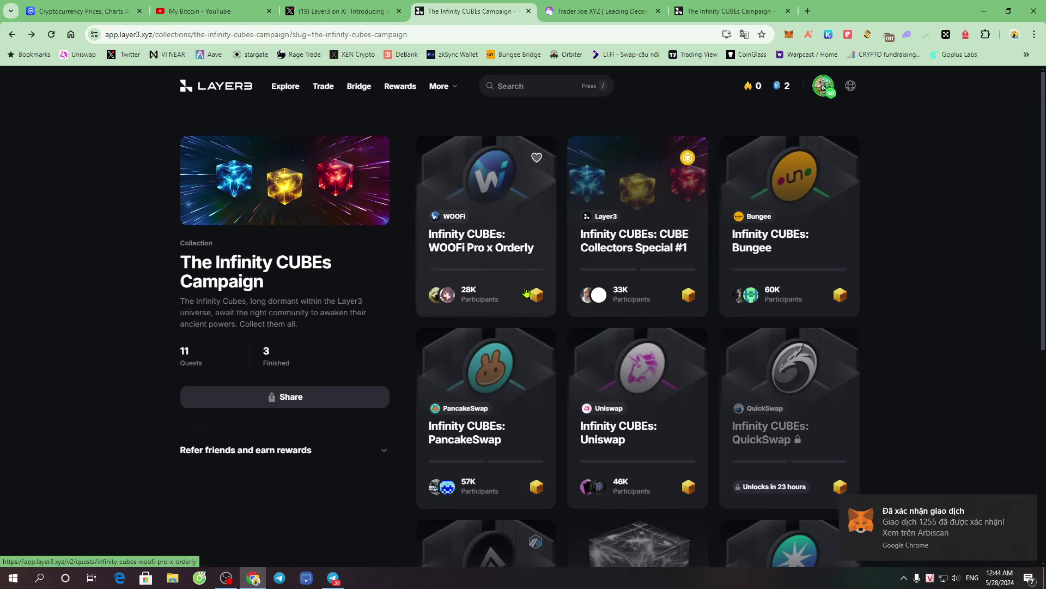
click(512, 312)
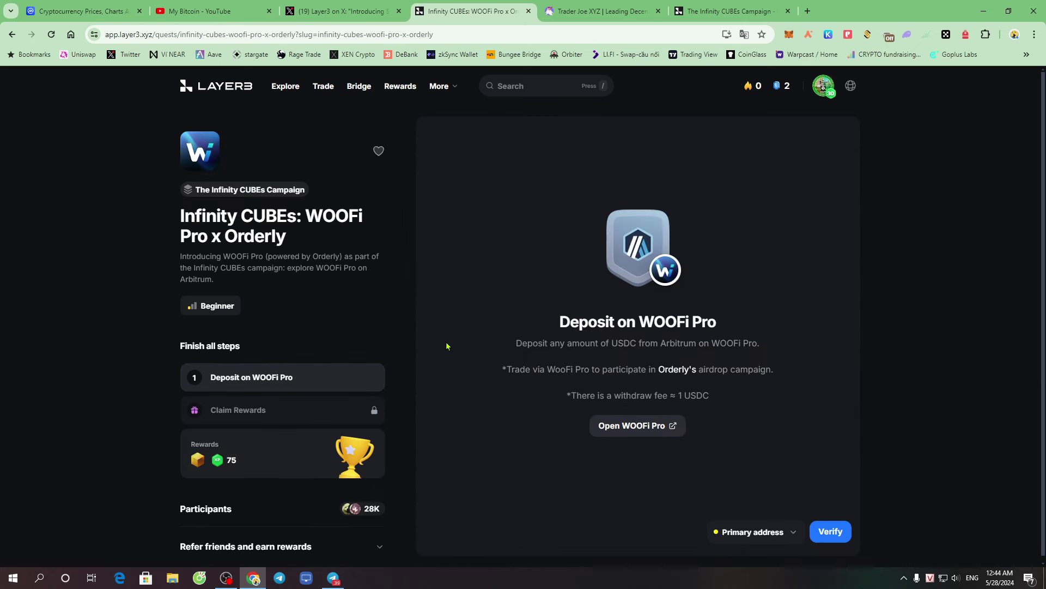
drag(178, 216, 338, 219)
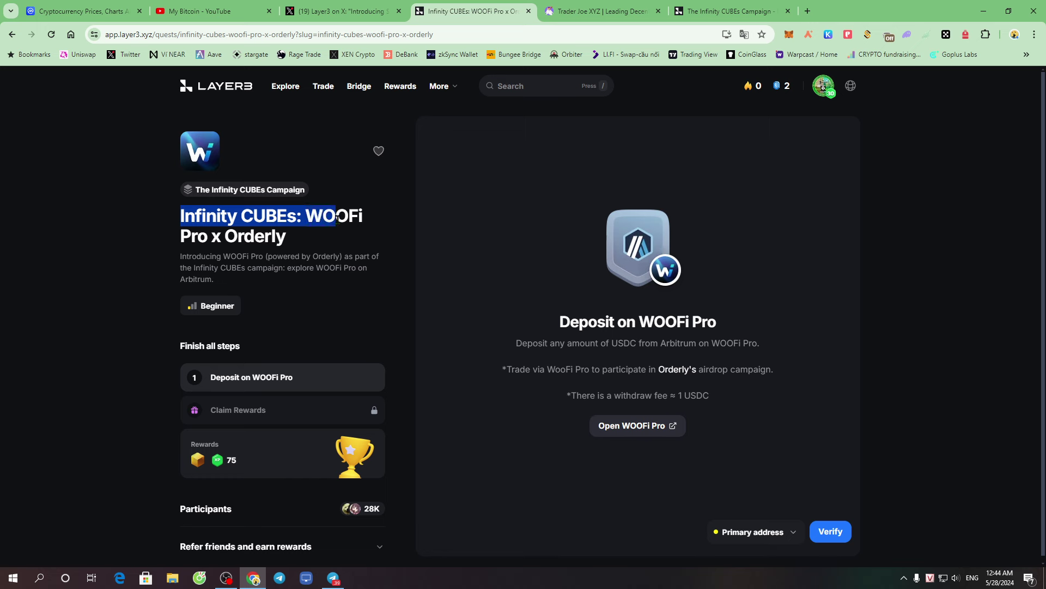
click(370, 251)
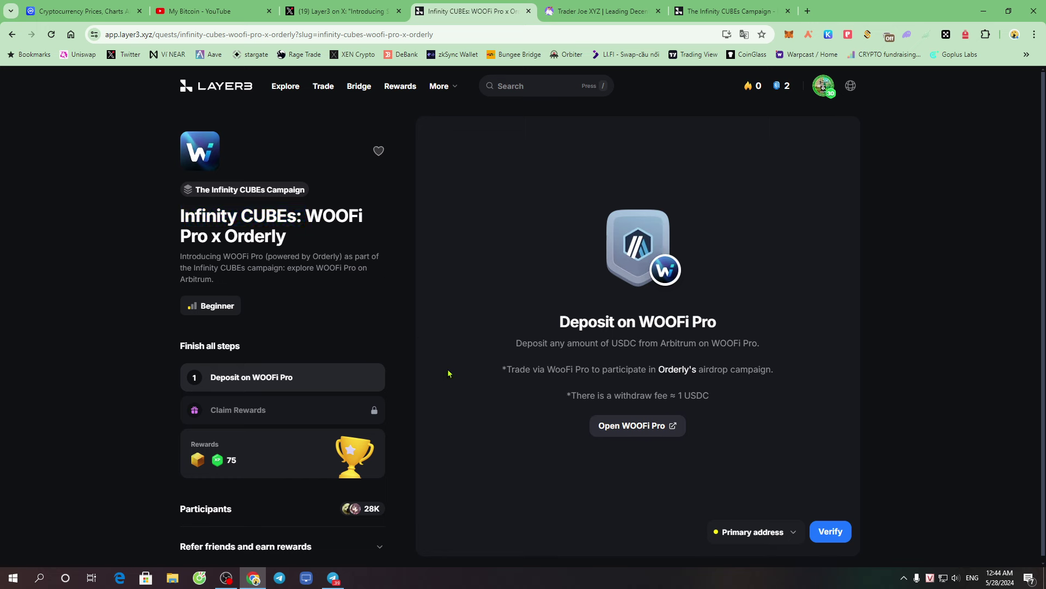
drag(566, 393, 729, 404)
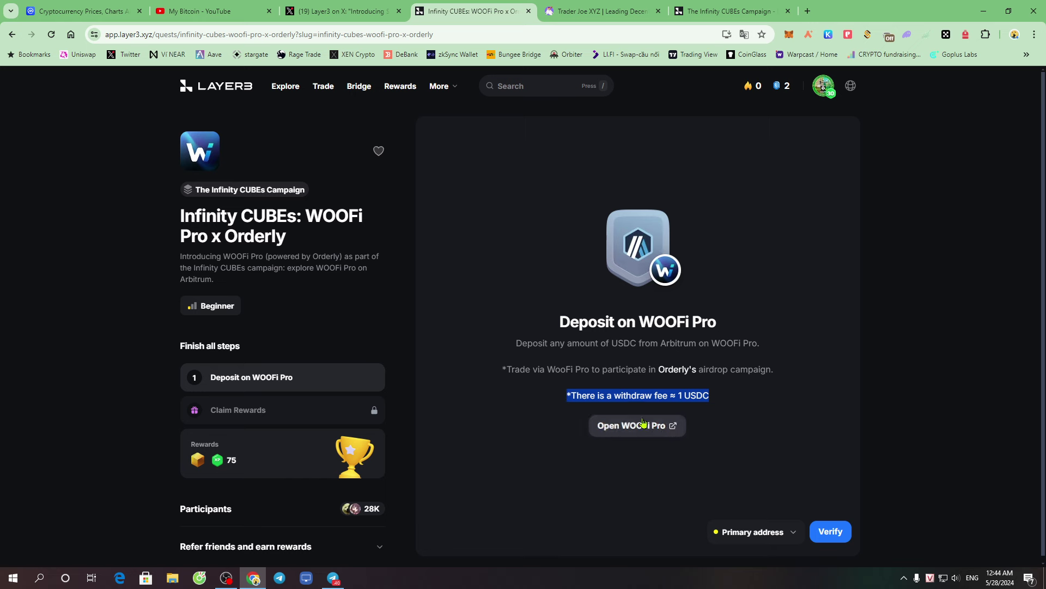
click(641, 397)
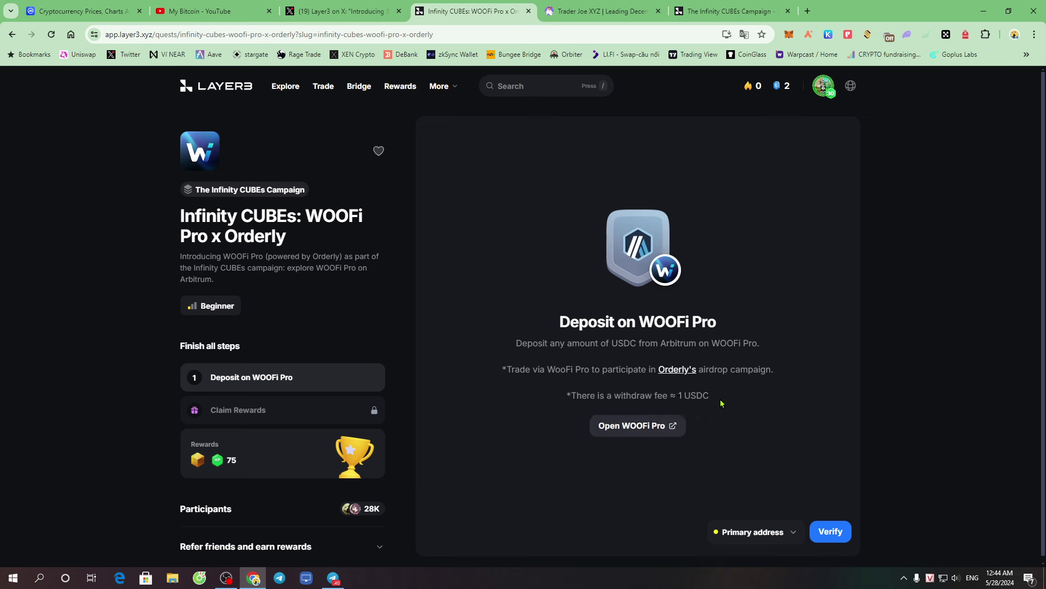
drag(570, 396, 733, 401)
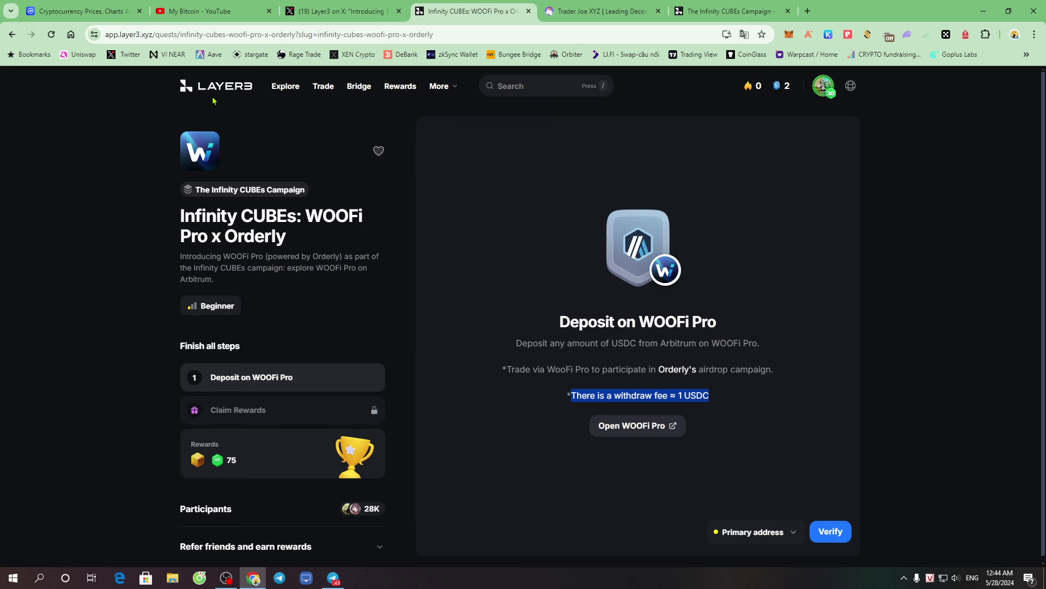
Check the requirements of the CUBE Collectors Special #1 quest, then return to the campaign page and open the Infinity CUBEs: Bungee quest
click(12, 35)
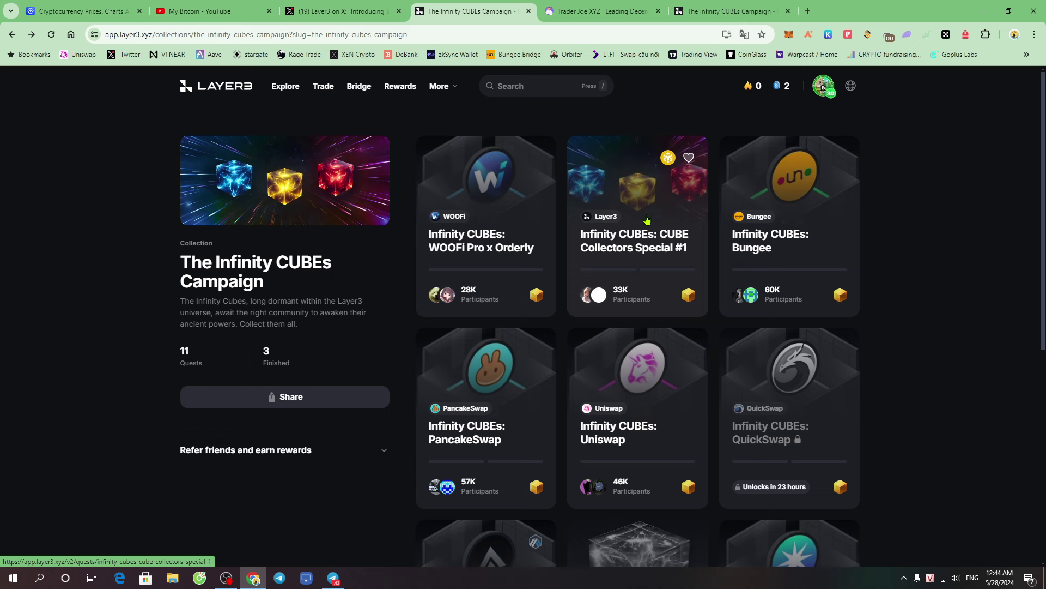
click(647, 234)
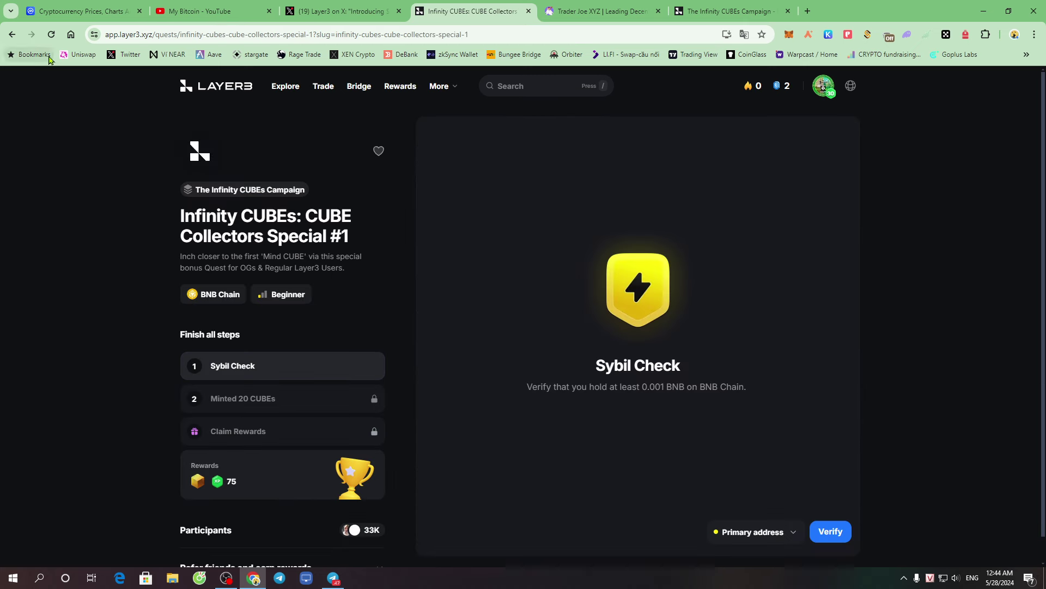
click(11, 35)
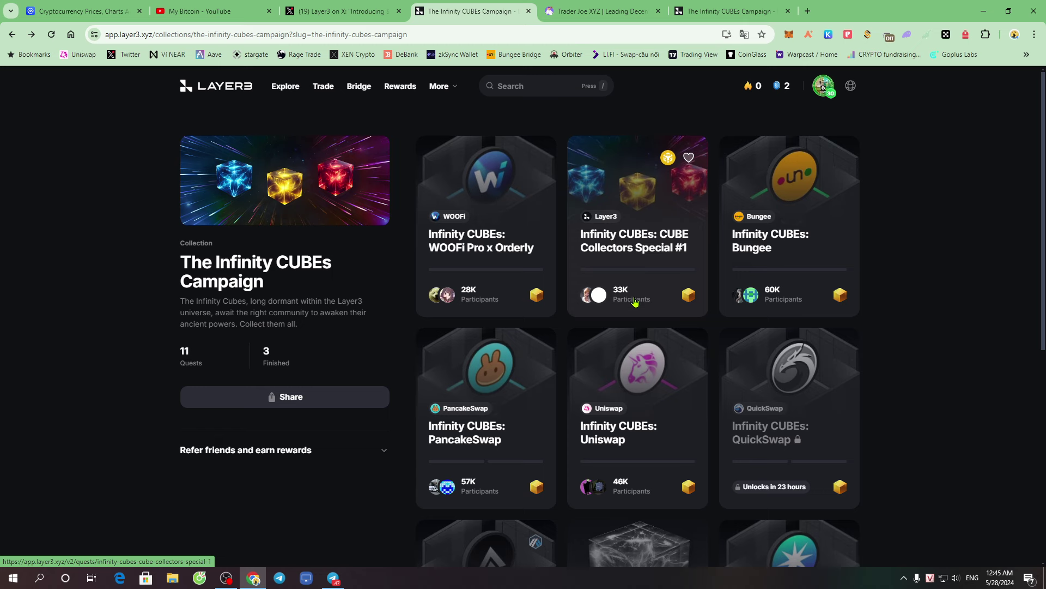
click(784, 246)
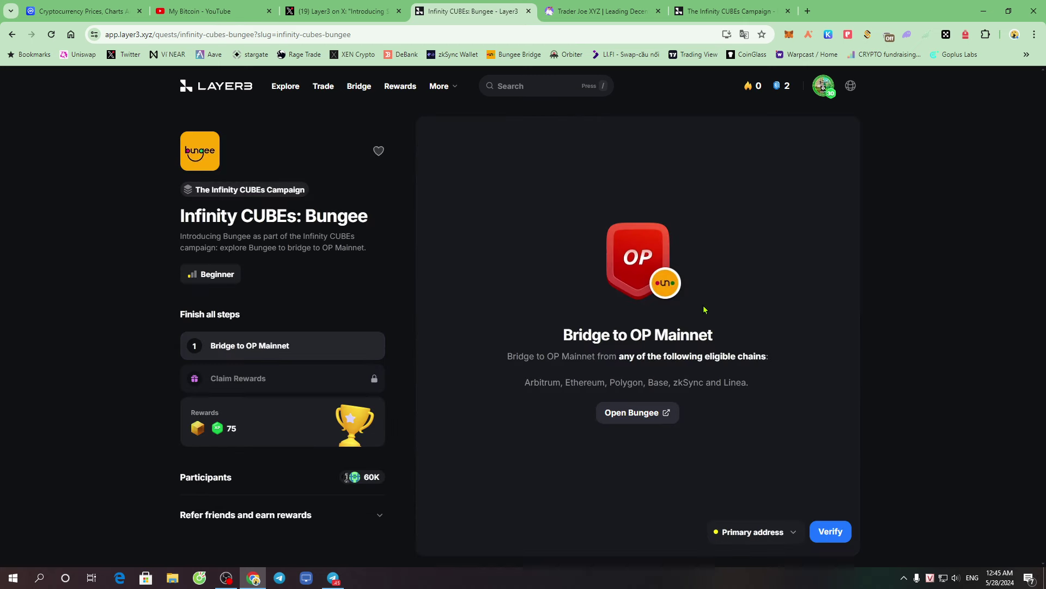